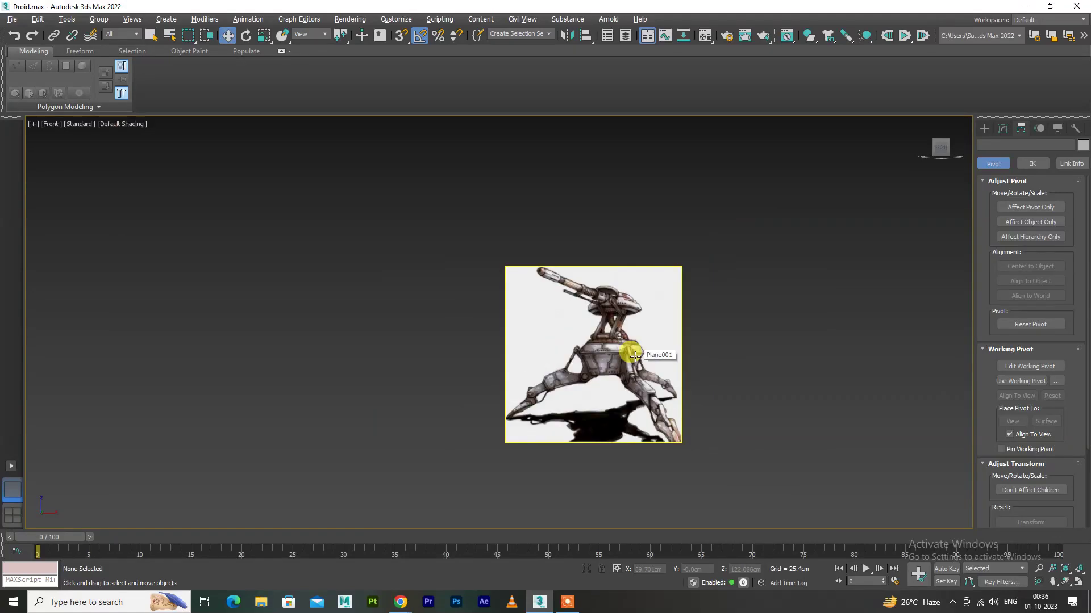
Frame the droid reference in the Front view and pick Cylinder from Standard Primitives
key("p")
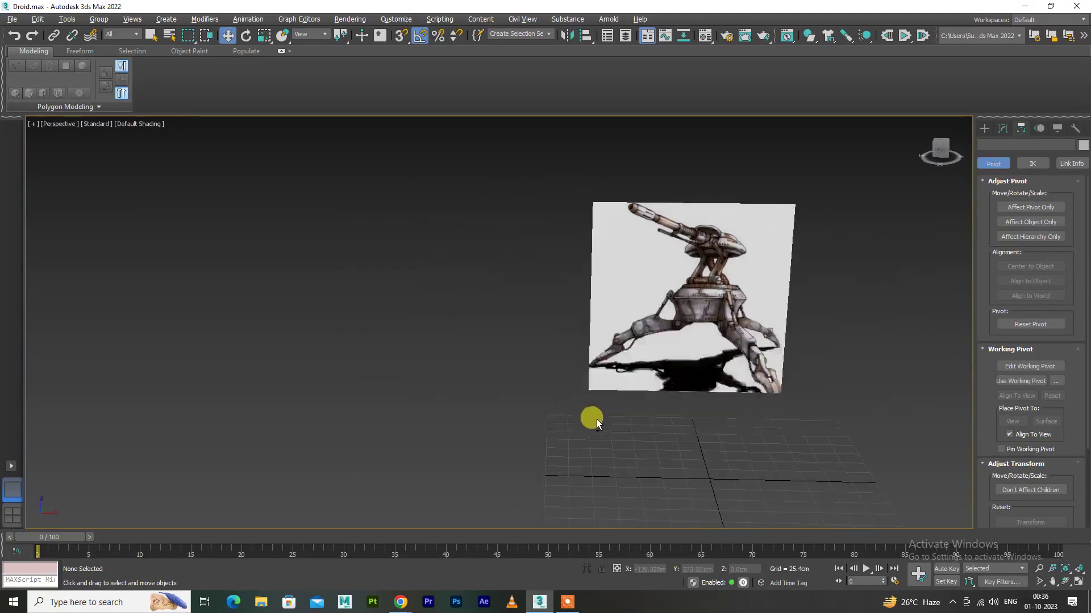
key("f")
middle_click_drag(575, 295, 623, 464)
scroll(547, 370, "up", 3)
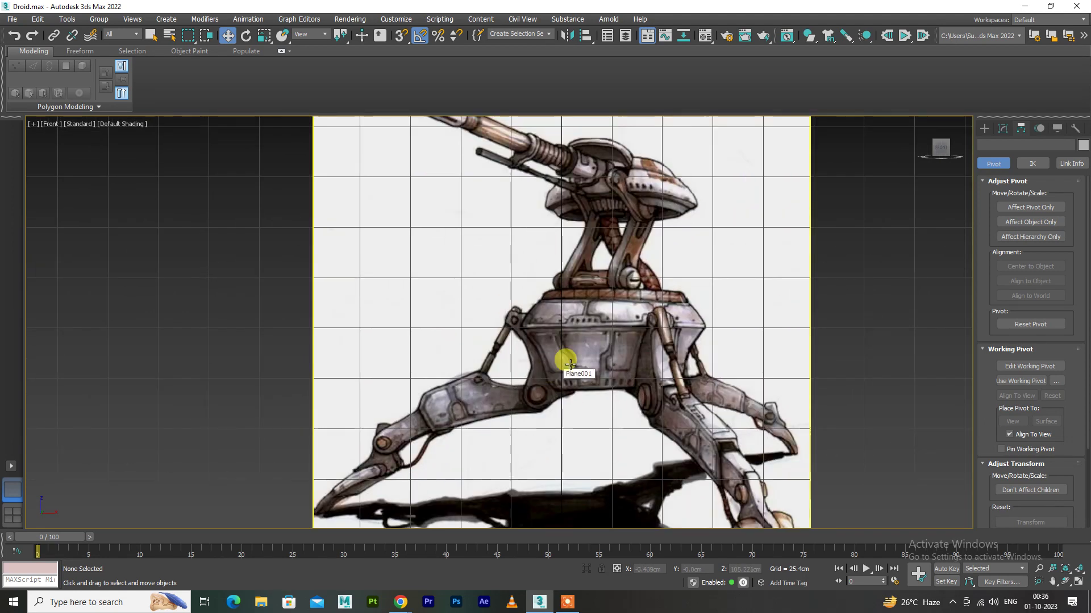
left_click(984, 128)
left_click(1005, 232)
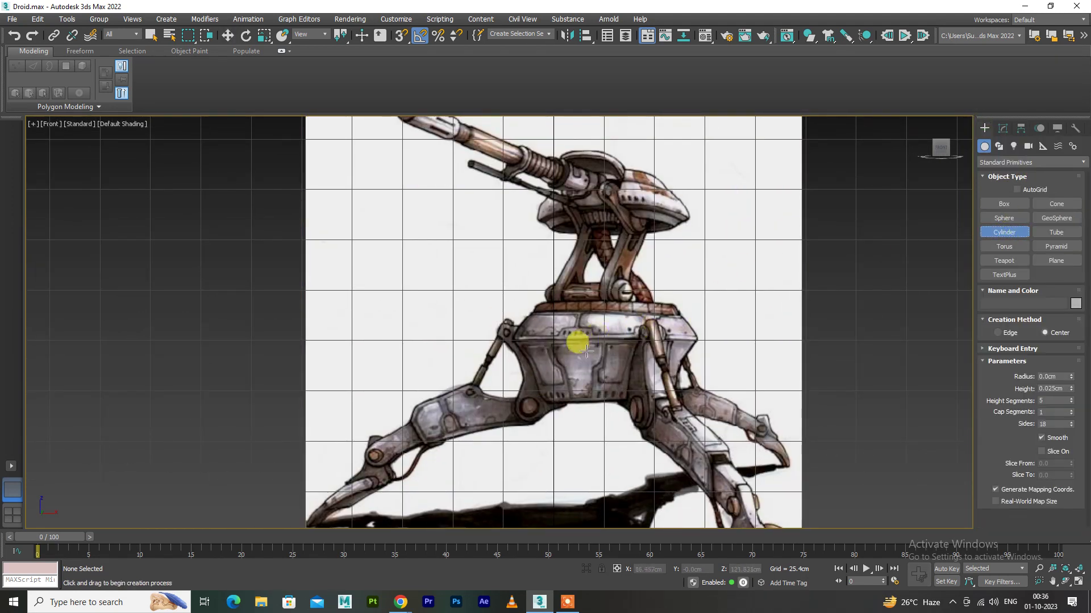
Draw a cylinder over the droid body, turn it side-on and make it see-through
left_click_drag(600, 340, 683, 378)
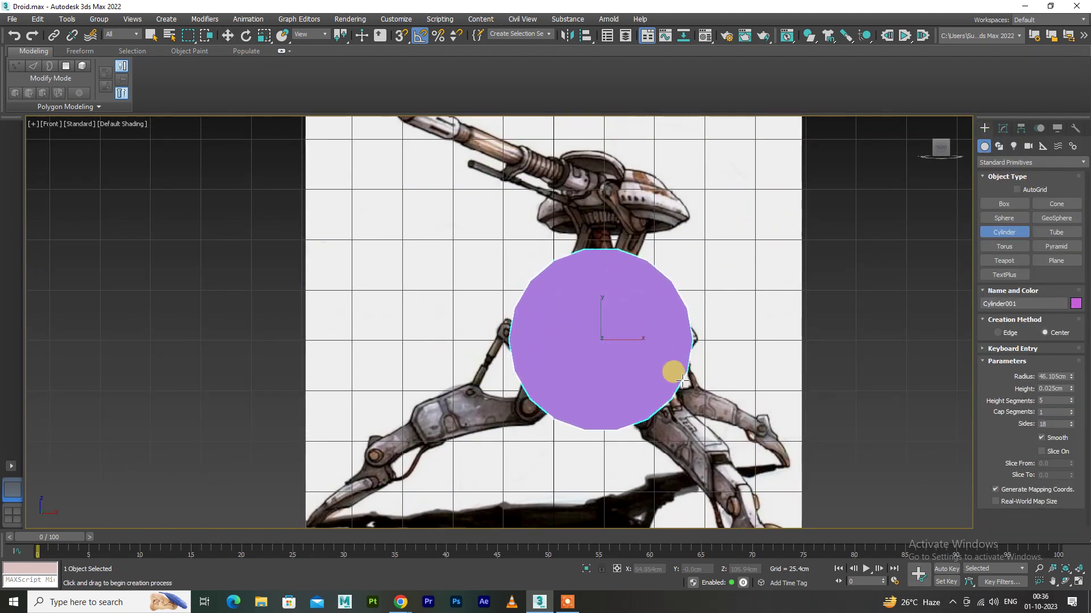
right_click(649, 336)
key("w")
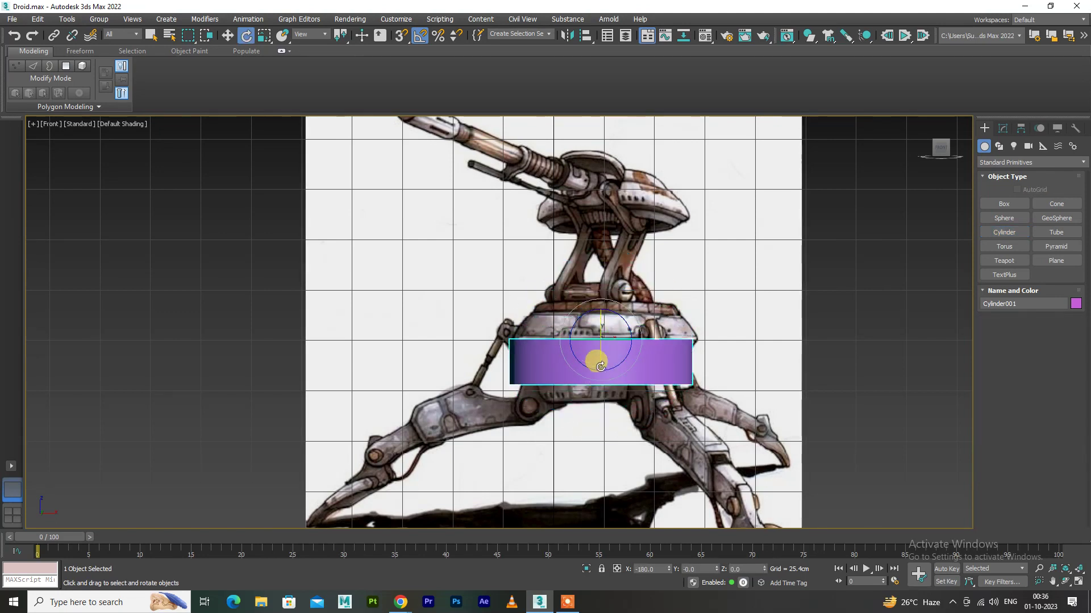
key("alt+x")
scroll(604, 328, "up", 3)
key("r")
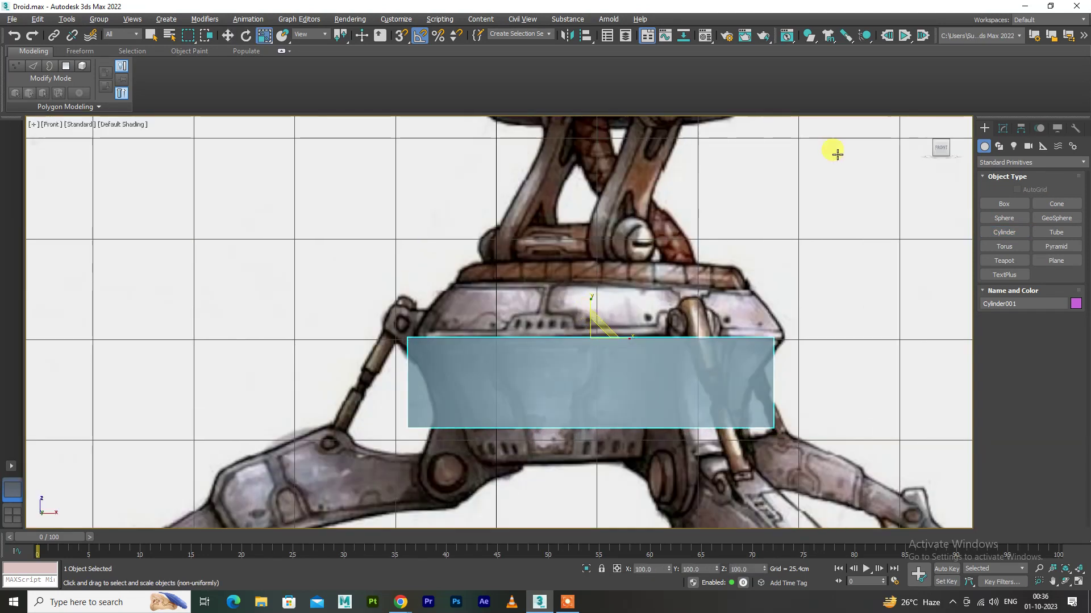
Scale the cylinder taller and move it up over the reference body
left_click(1017, 128)
left_click(1022, 207)
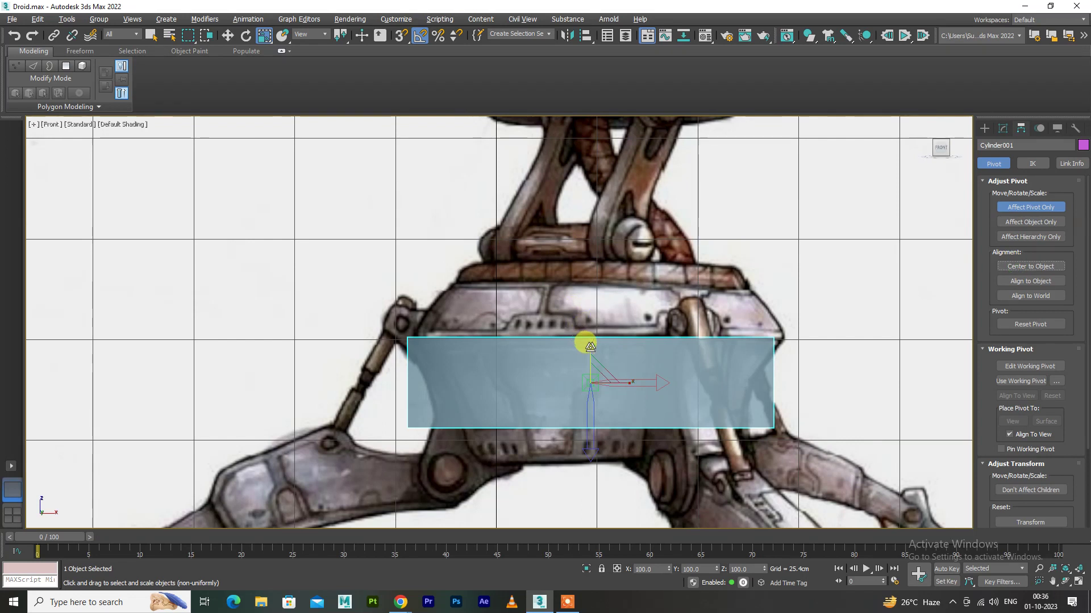
left_click(1047, 210)
left_click_drag(588, 364, 585, 297)
key("w")
mouse_move(585, 354)
left_mouse_down()
mouse_move(593, 325)
mouse_move(592, 337)
left_mouse_up()
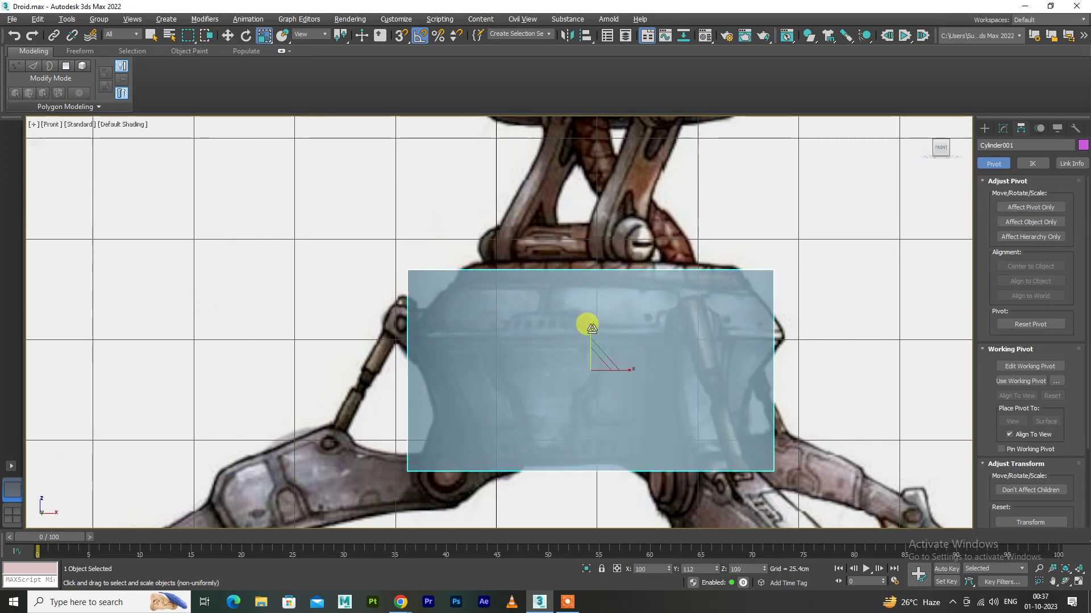
left_click_drag(618, 358, 623, 362)
Give the 46.105cm × 22.623cm cylinder 2 cap segments and add Edit Poly
left_click(1002, 128)
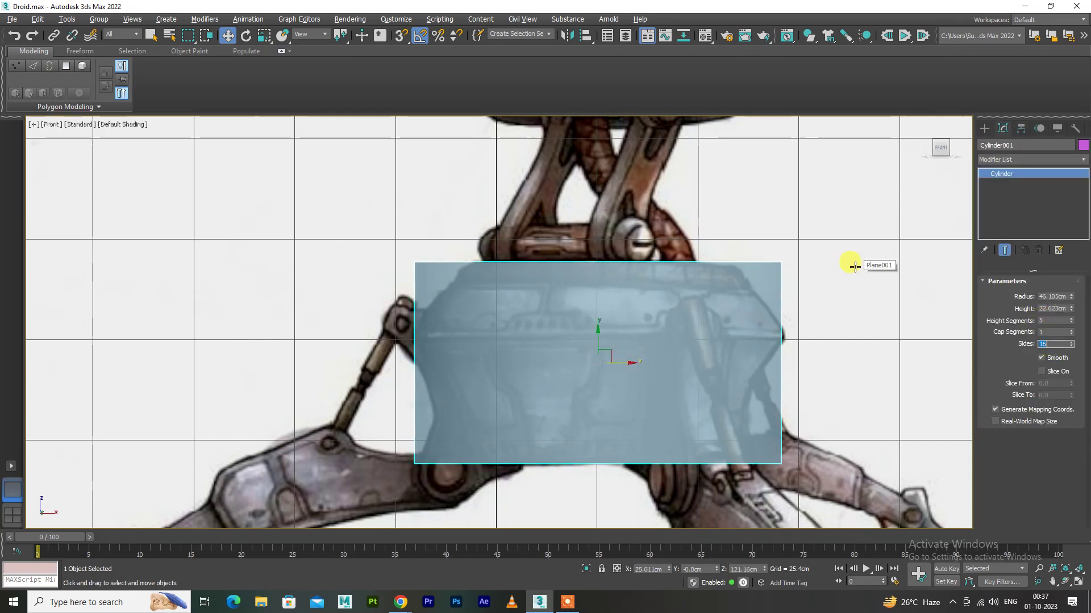
scroll(674, 307, "down", 5)
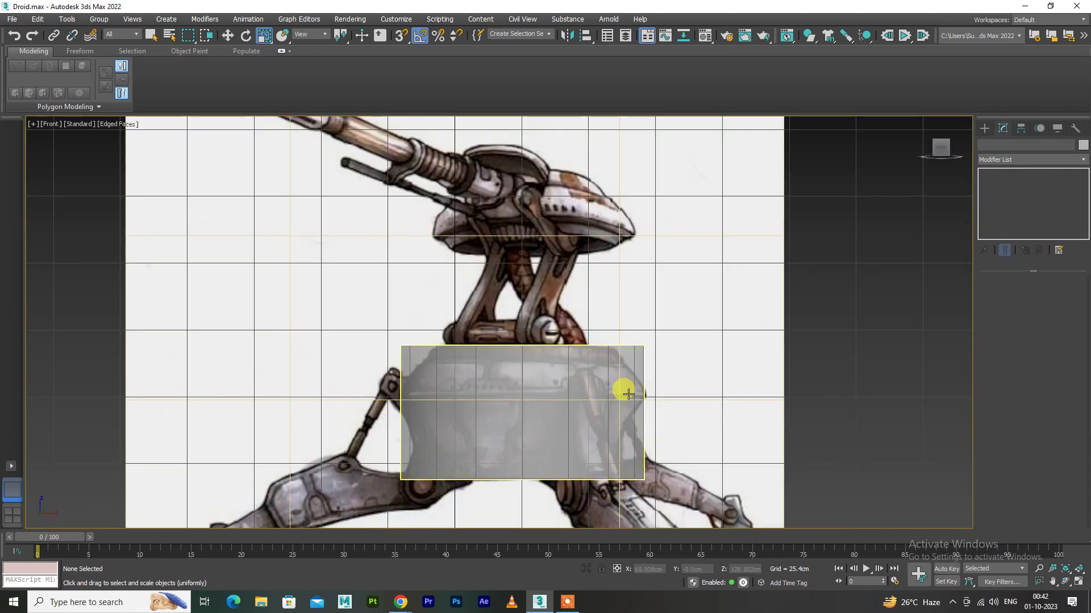
left_click_drag(525, 388, 531, 171)
key("ctrl+z")
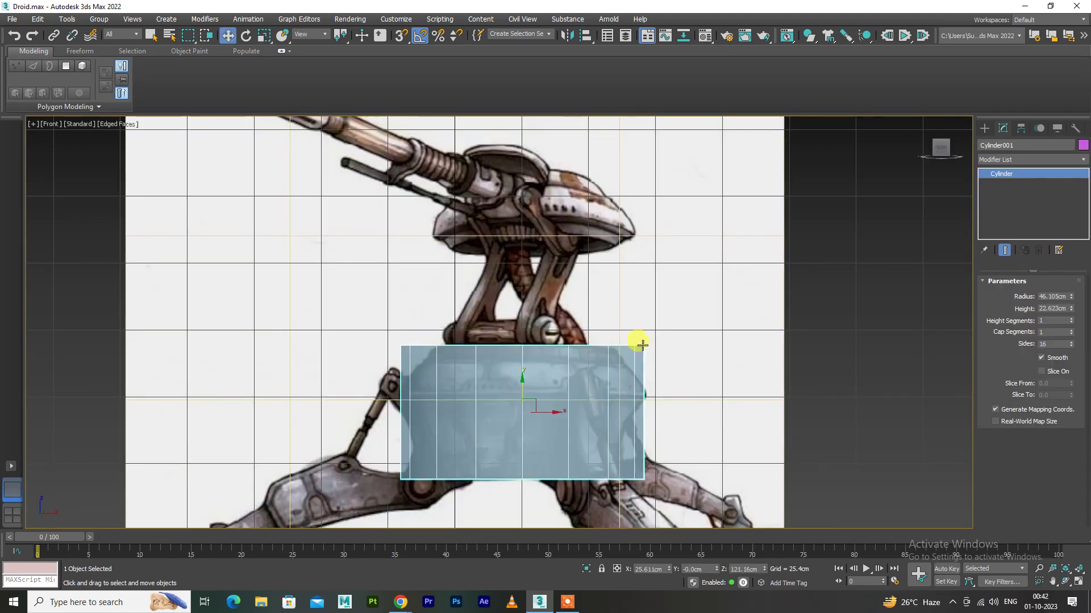
key("p")
middle_click_drag(723, 366, 680, 413, "alt")
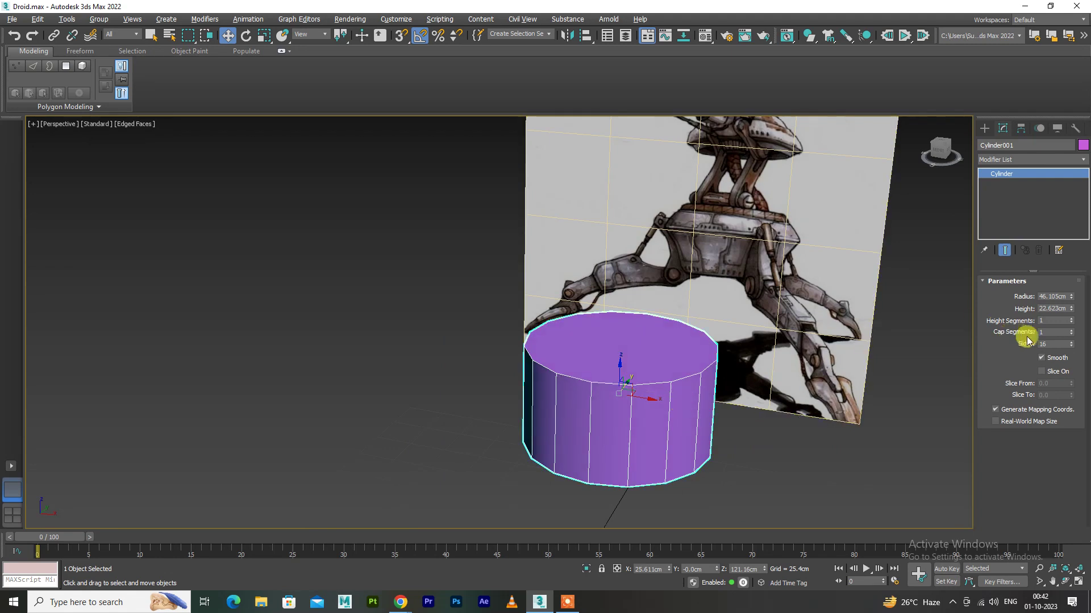
left_click(1071, 332)
middle_click_drag(852, 441, 791, 446, "alt")
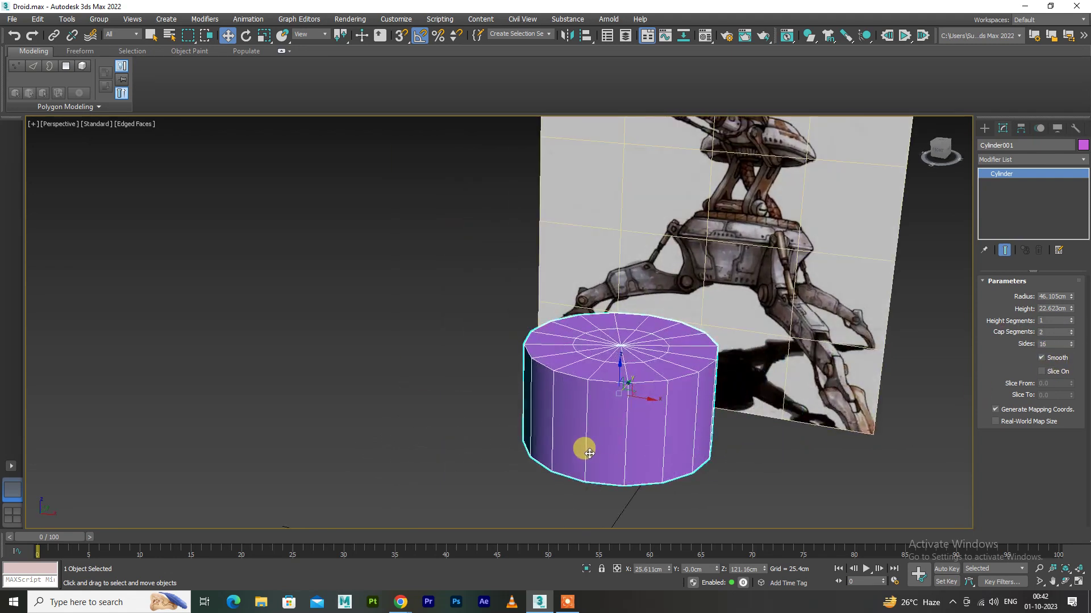
key("f")
key("alt+x")
key("1")
key("1")
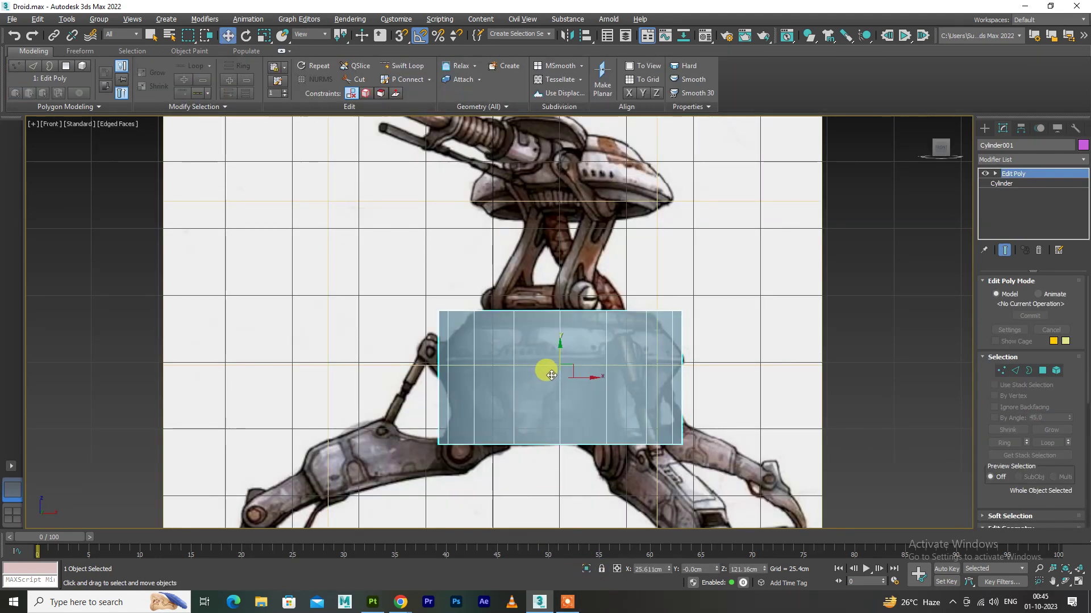
Clone the body cylinder up over the droid's head, then reselect the body
middle_click_drag(548, 370, 536, 419)
left_click_drag(535, 418, 545, 200, "shift")
left_click(547, 348)
left_click(536, 438)
middle_click_drag(506, 419, 533, 381)
key("z")
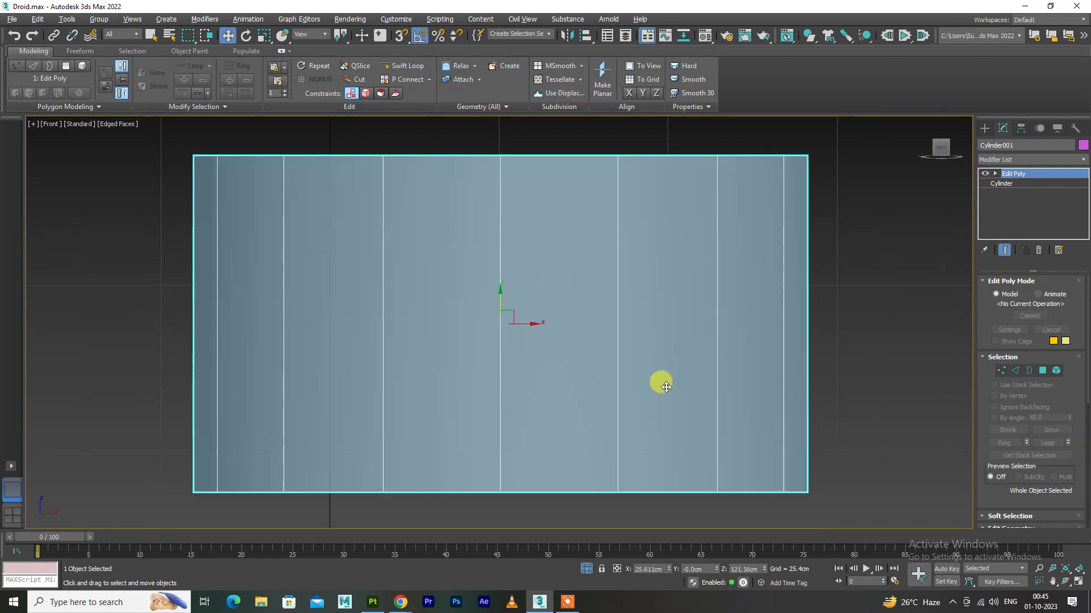
key("shift+z")
Insert two Swift Loop edge loops across the body cylinder
key("shift+alt+w")
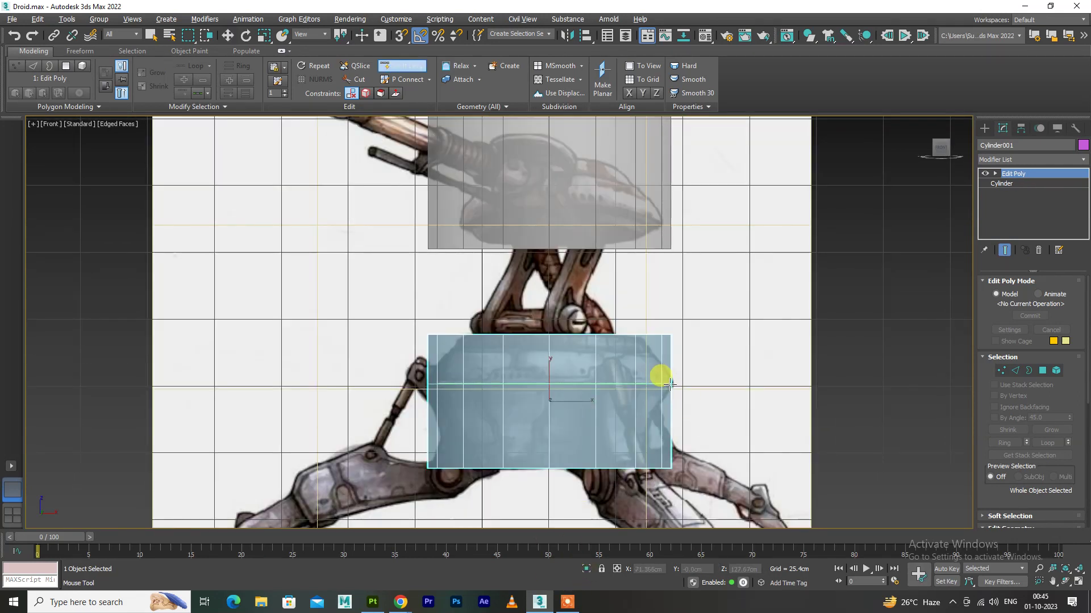
left_click(670, 384)
left_click(436, 407)
key("1")
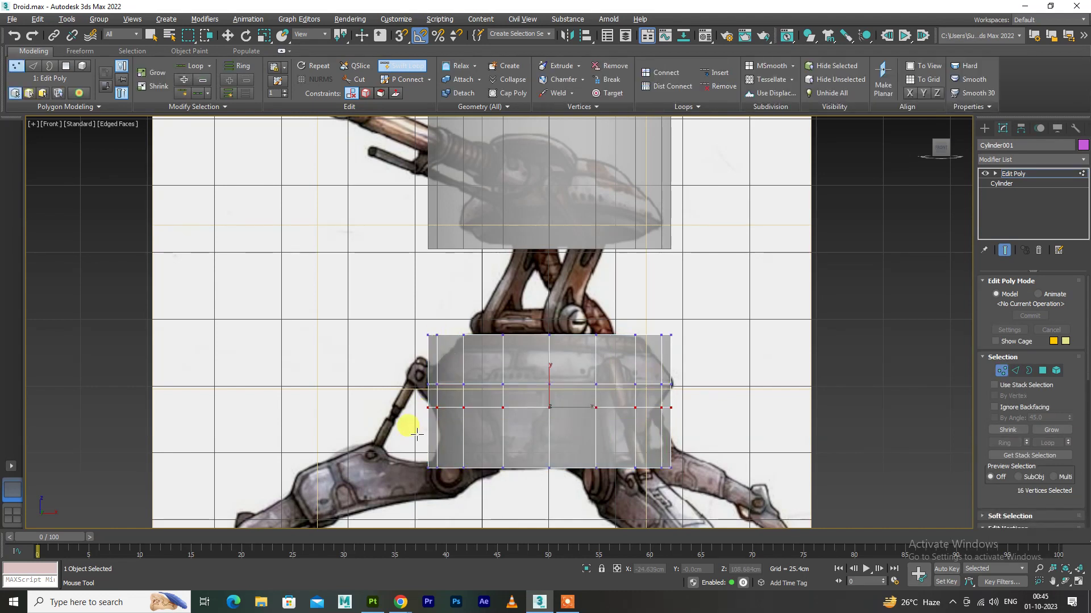
key("w")
Scale the body's bottom vertex ring inward, then add another loop near the top
left_click_drag(402, 445, 690, 487)
key("r")
mouse_move(612, 417)
left_mouse_down()
mouse_move(614, 403)
mouse_move(556, 413)
left_mouse_up()
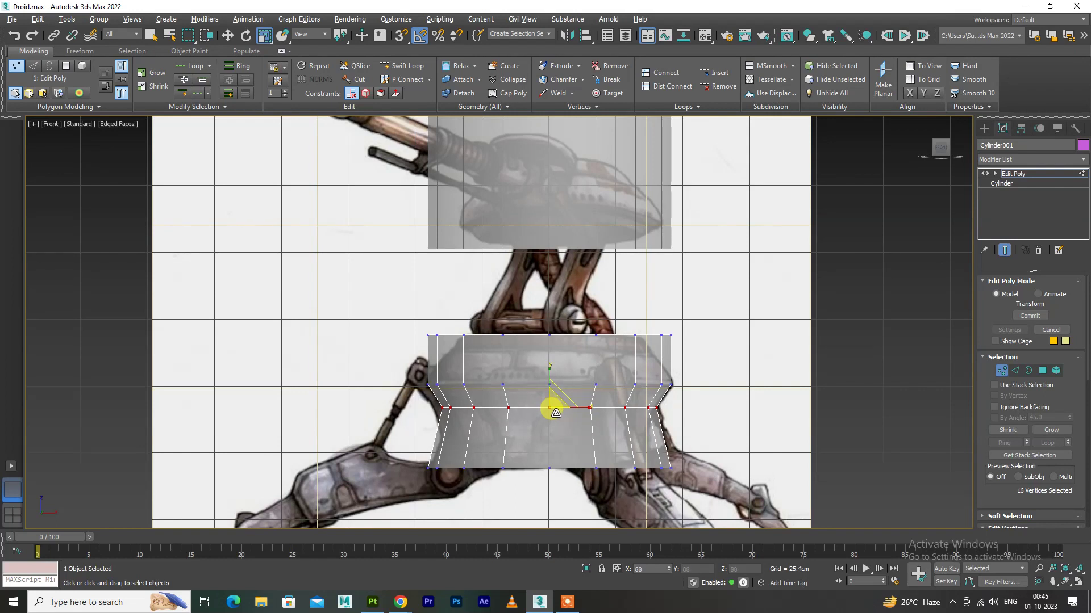
left_click_drag(425, 440, 674, 493)
left_click_drag(553, 463, 565, 481)
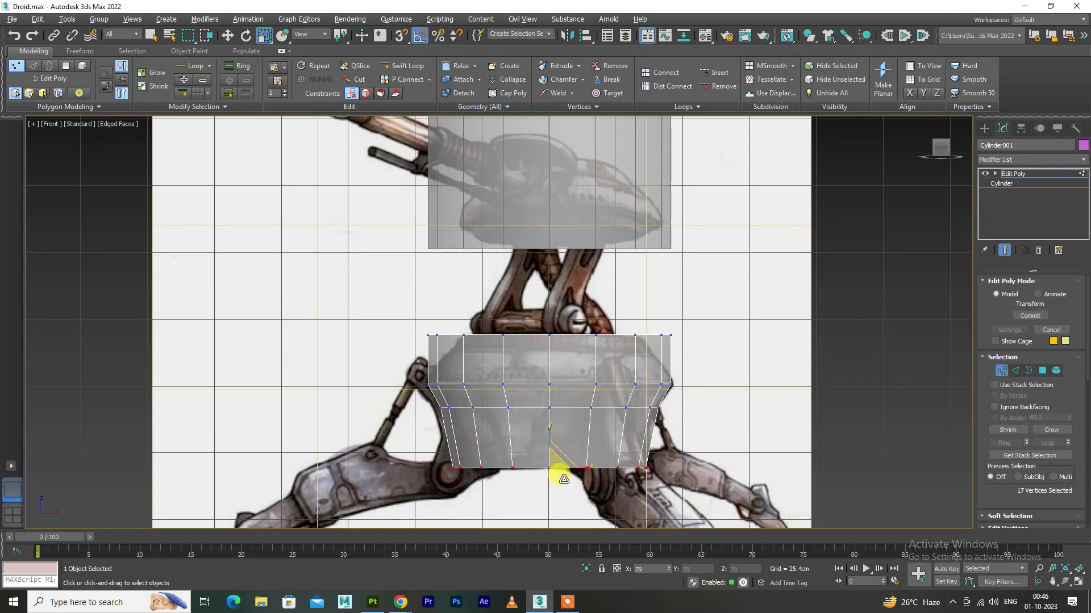
left_click_drag(567, 479, 617, 485)
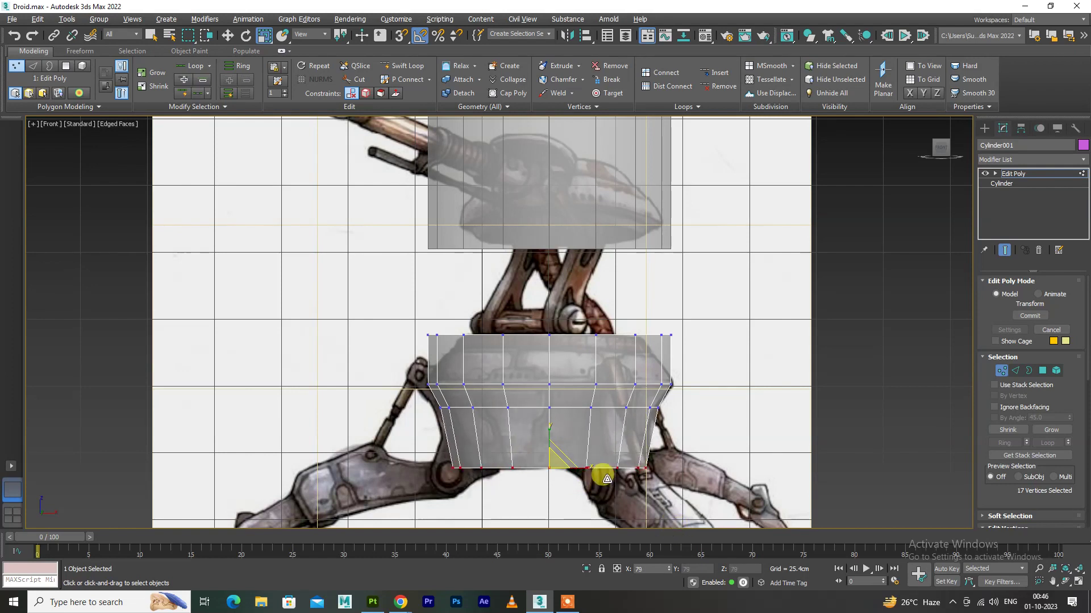
left_click_drag(614, 481, 609, 487)
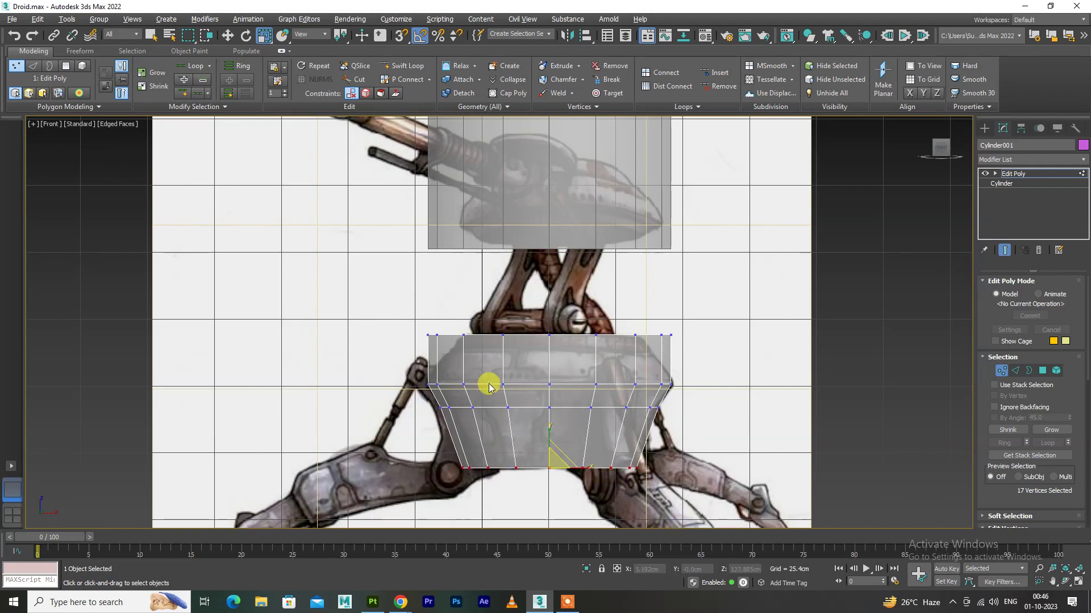
key("alt+shift+w")
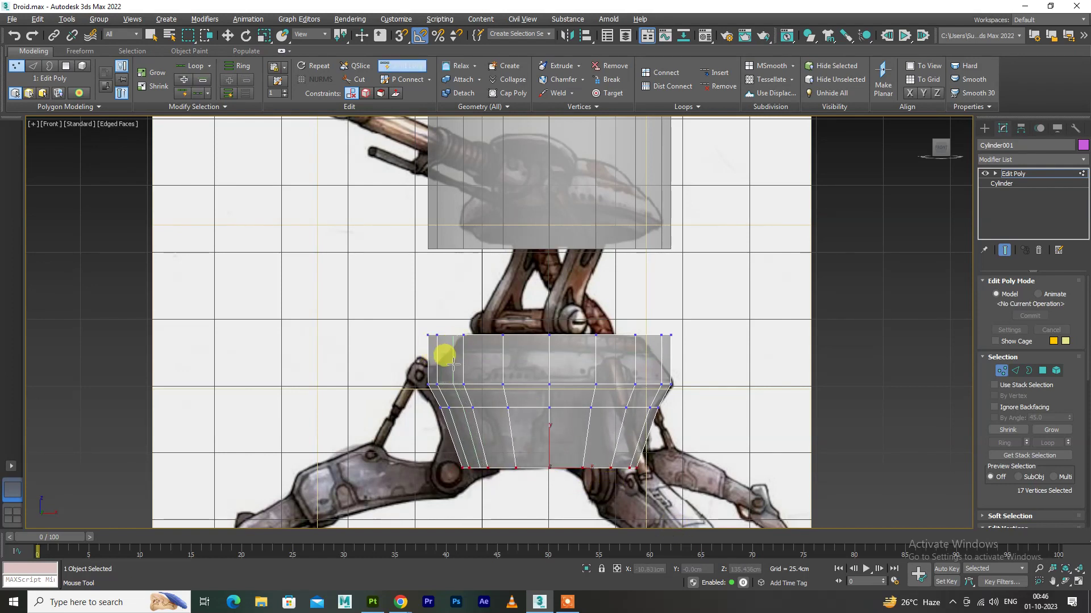
left_click(438, 365)
Pull the new top loop inward and lower the top vertex row slightly
key("1")
key("w")
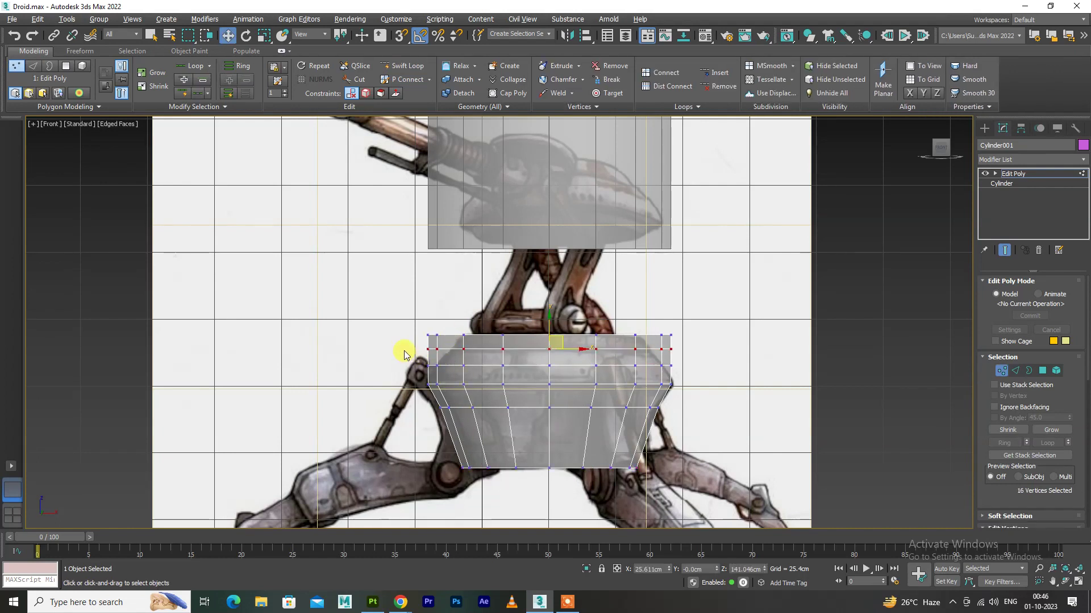
key("r")
left_click_drag(549, 357, 567, 350)
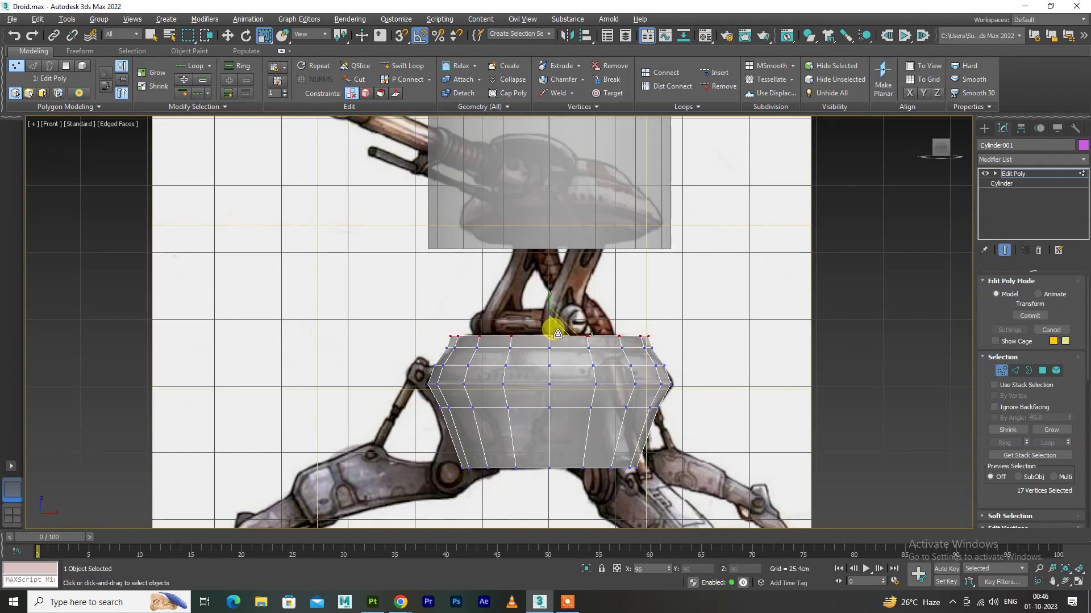
left_click(443, 350)
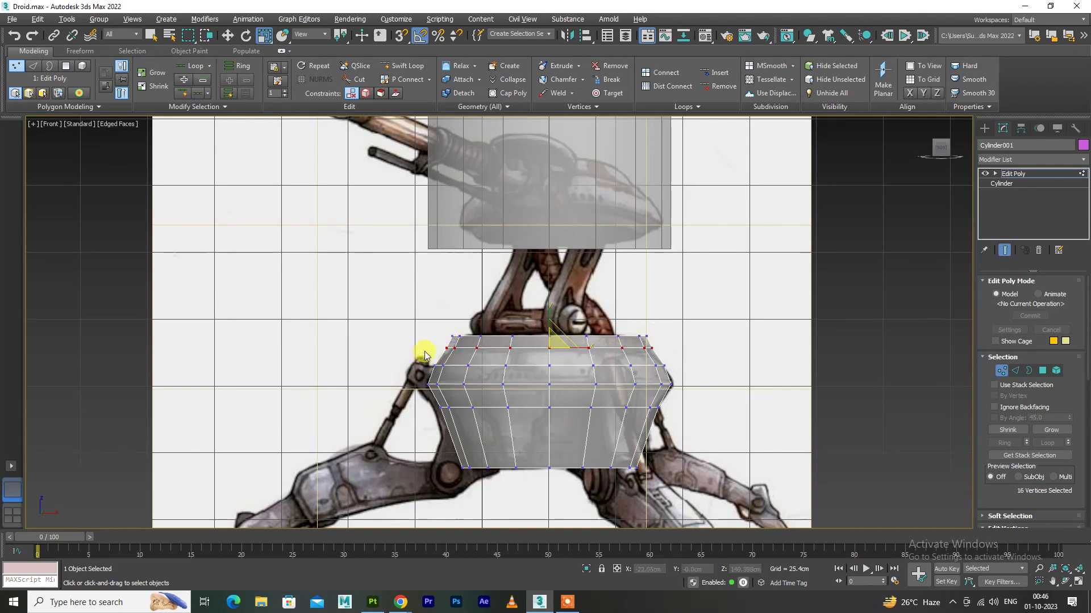
key("w")
left_click_drag(544, 328, 545, 332)
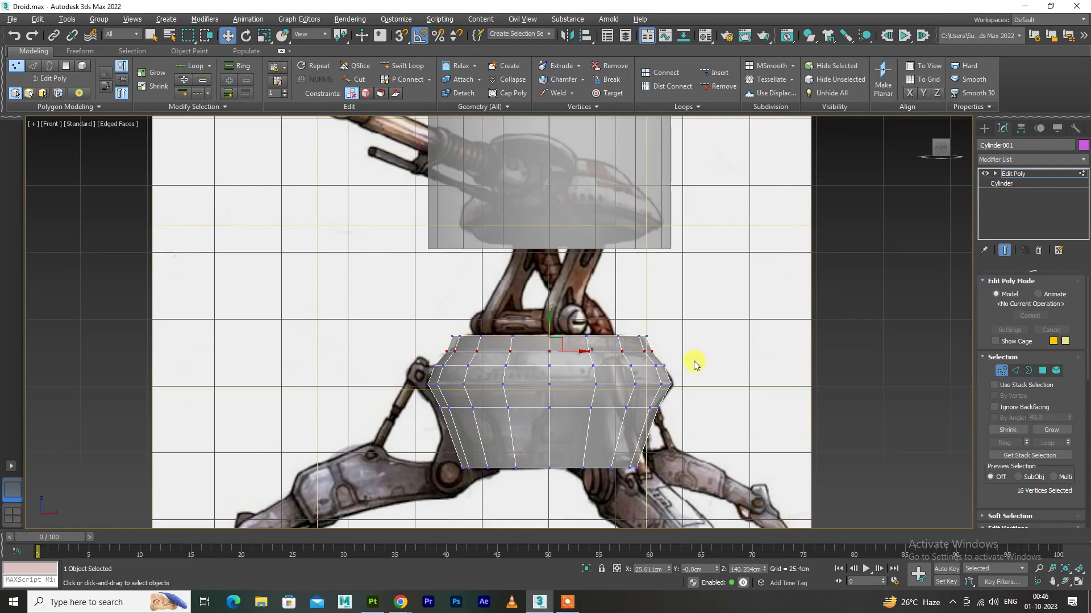
Widen the middle vertex row and narrow the lower rows to follow the bevelled outline
key("r")
left_click_drag(554, 366, 549, 377)
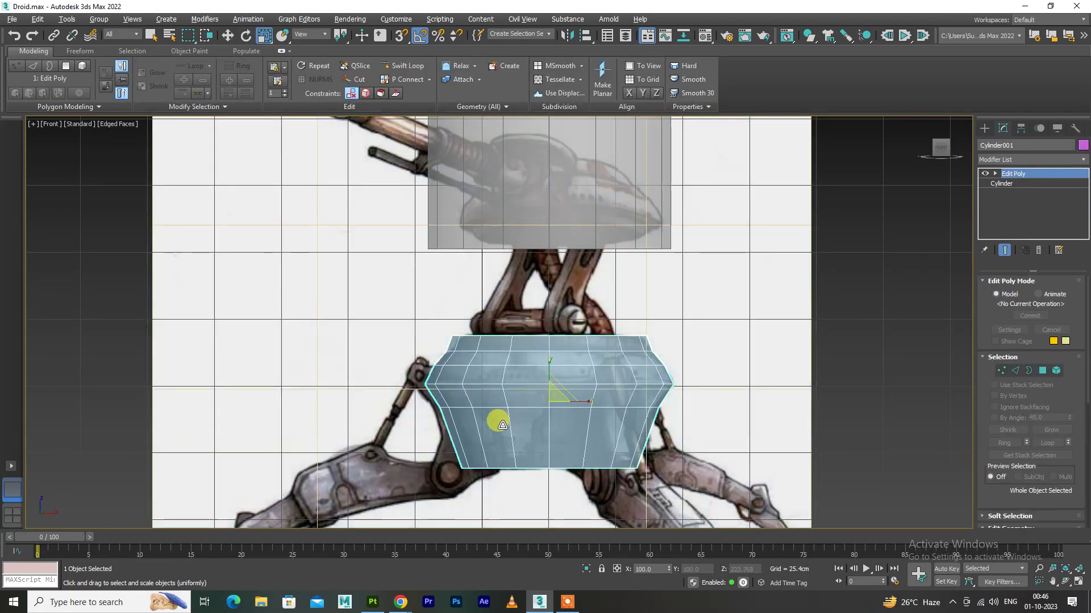
left_click_drag(413, 434, 458, 426)
left_click_drag(555, 404, 555, 407)
left_click_drag(566, 455, 551, 459)
Exit vertex mode, orbit in Perspective and open the Material Editor
key("1")
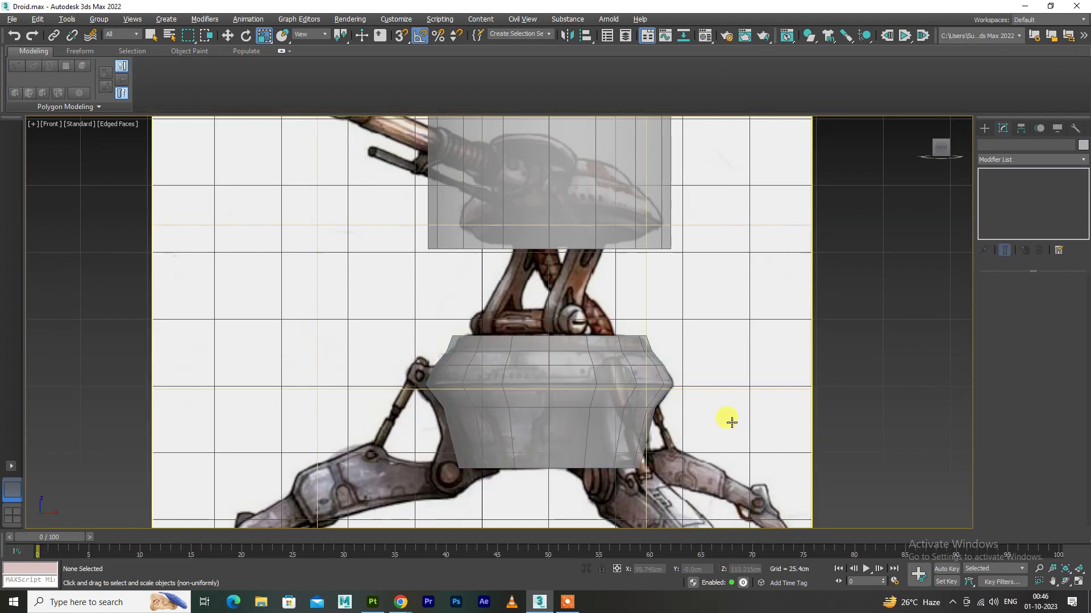
key("p")
middle_click_drag(693, 408, 611, 448, "alt")
key("m")
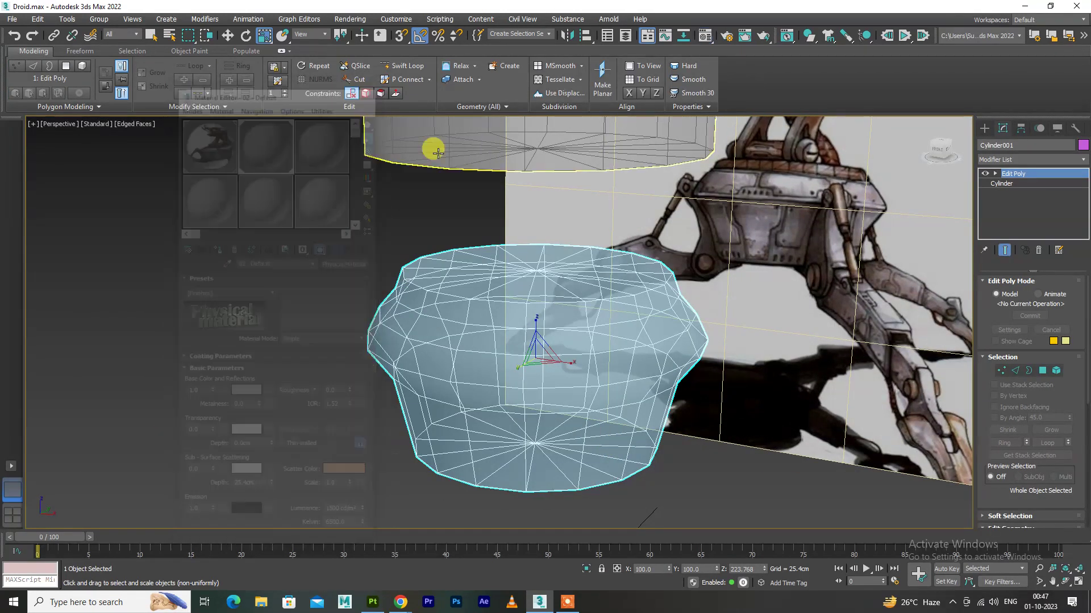
Select the head cylinder and open, then close, the Material Editor
left_click(366, 90)
left_click(462, 153)
key("m")
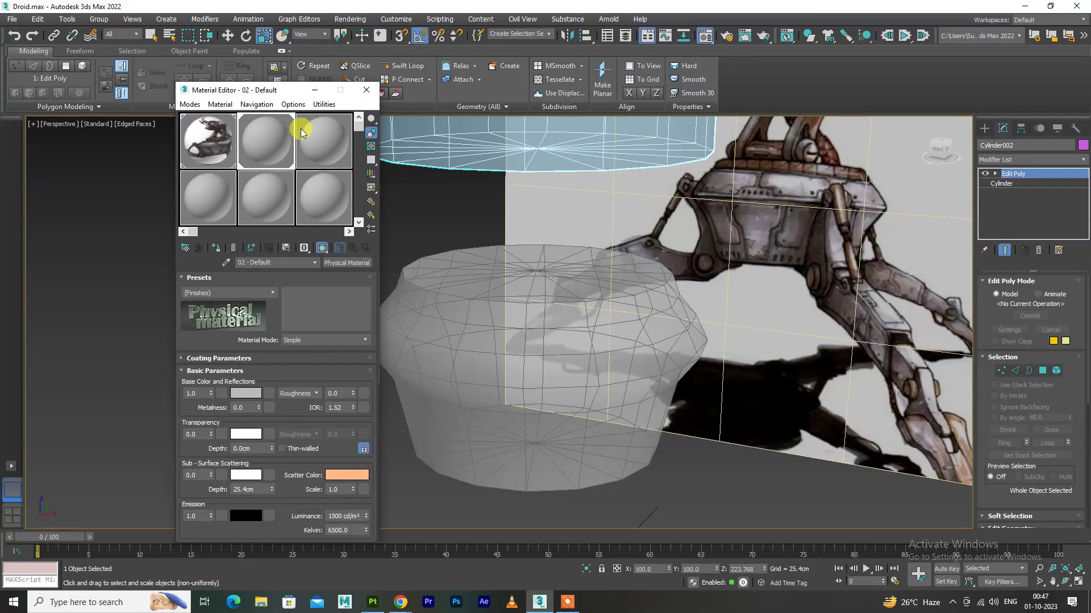
left_click(360, 92)
middle_click_drag(358, 256, 589, 384, "alt")
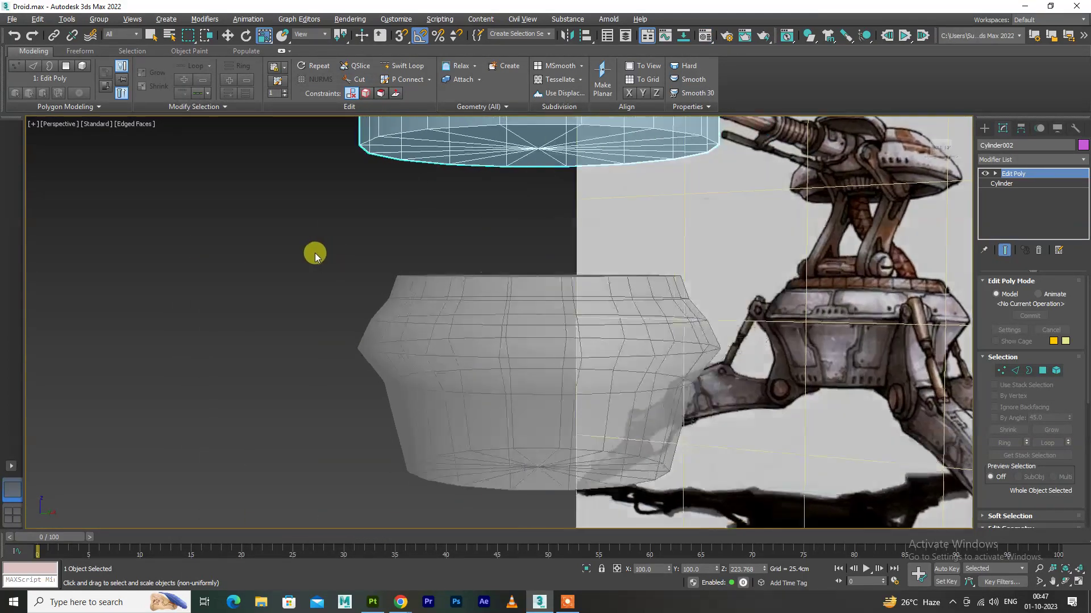
Raise the body's middle vertex ring slightly in the Front view
key("f")
scroll(525, 364, "down", 2)
key("1")
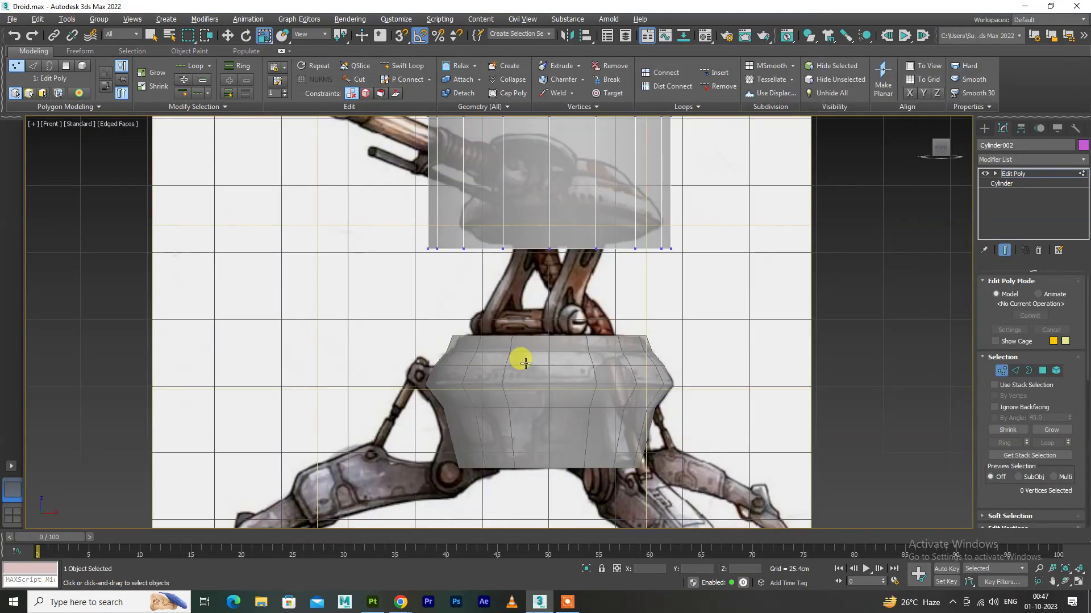
left_click(525, 364)
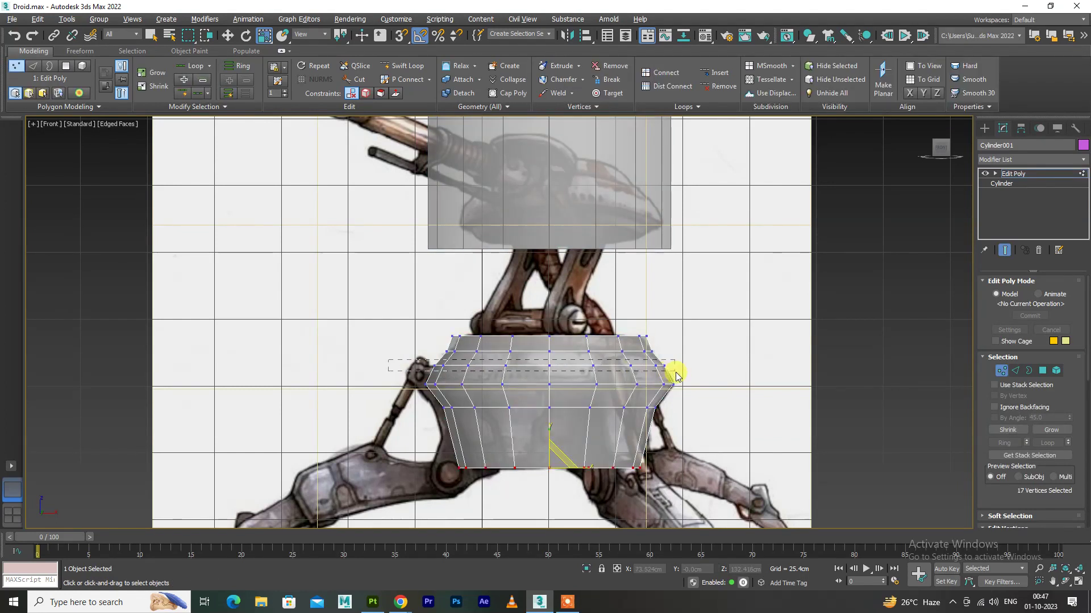
left_click_drag(676, 377, 676, 377)
scroll(585, 354, "up", 2)
key("w")
left_click_drag(530, 345, 530, 348)
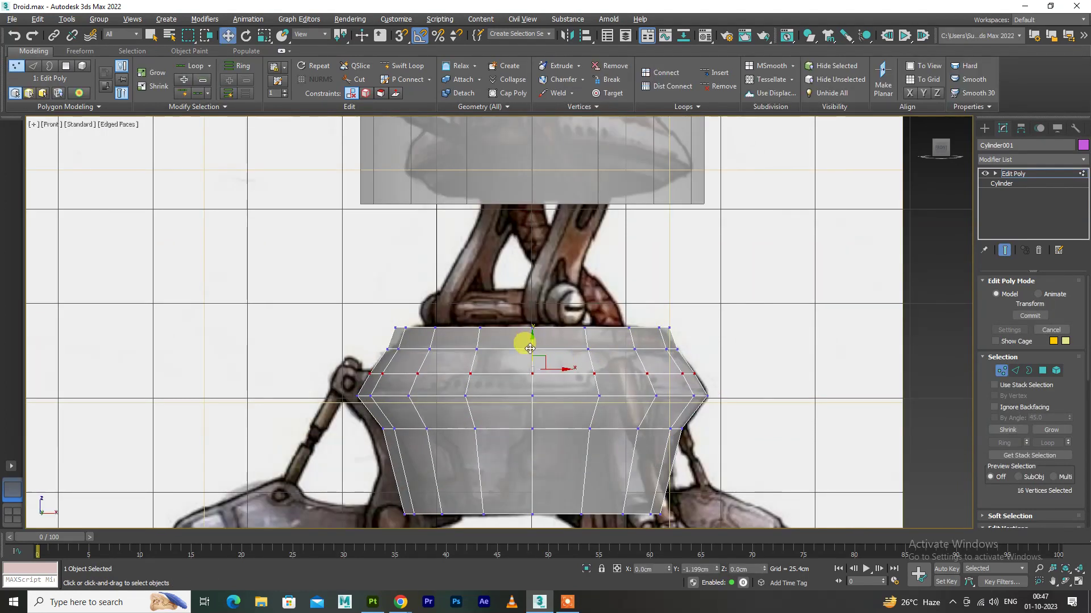
key("r")
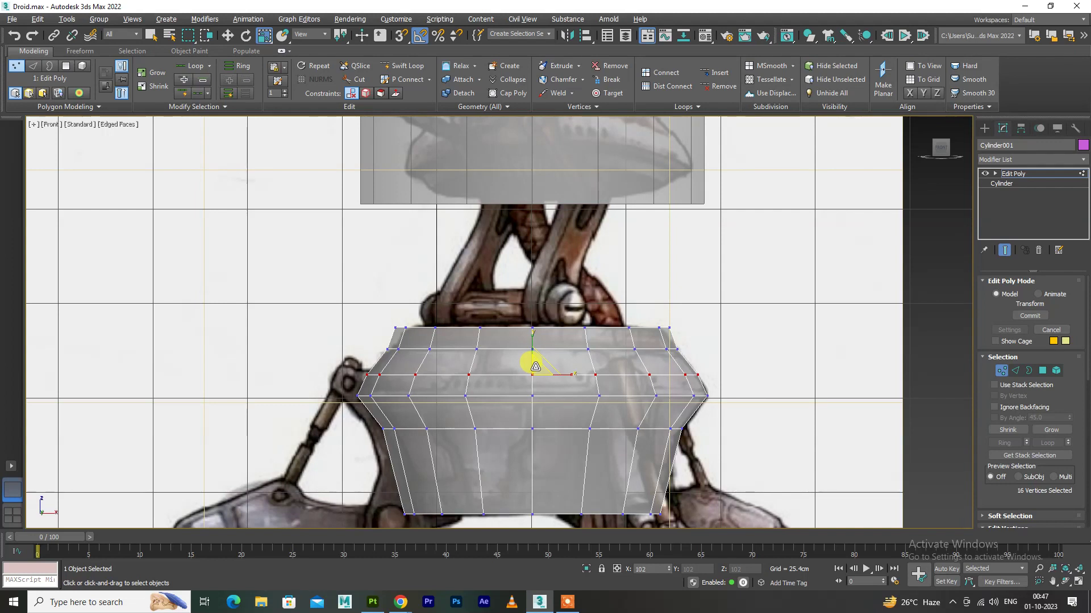
Return to Perspective and select the body cylinder
key("f")
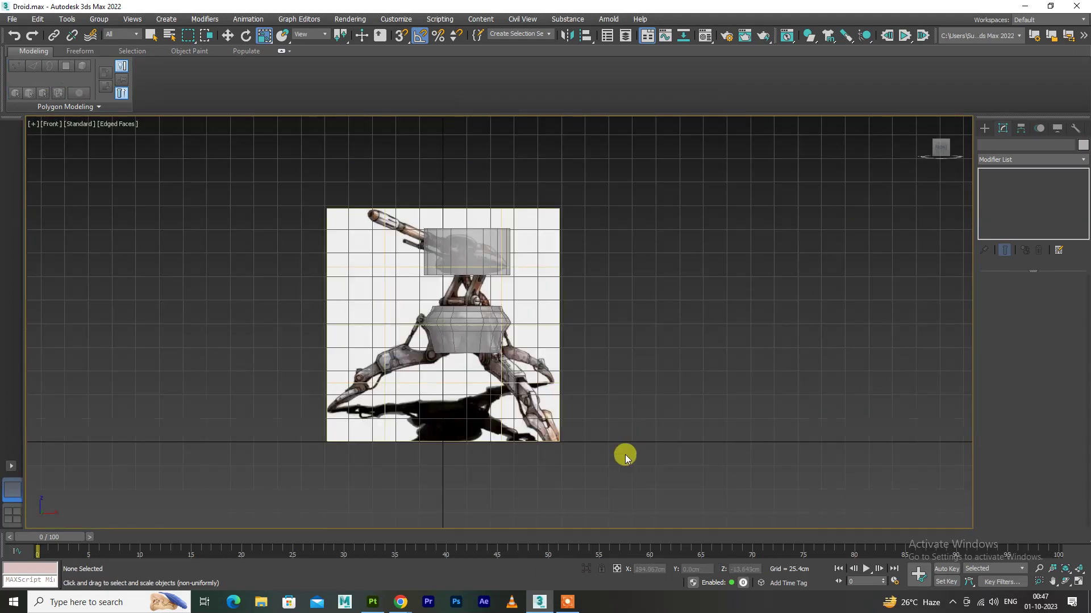
key("p")
left_click(467, 446)
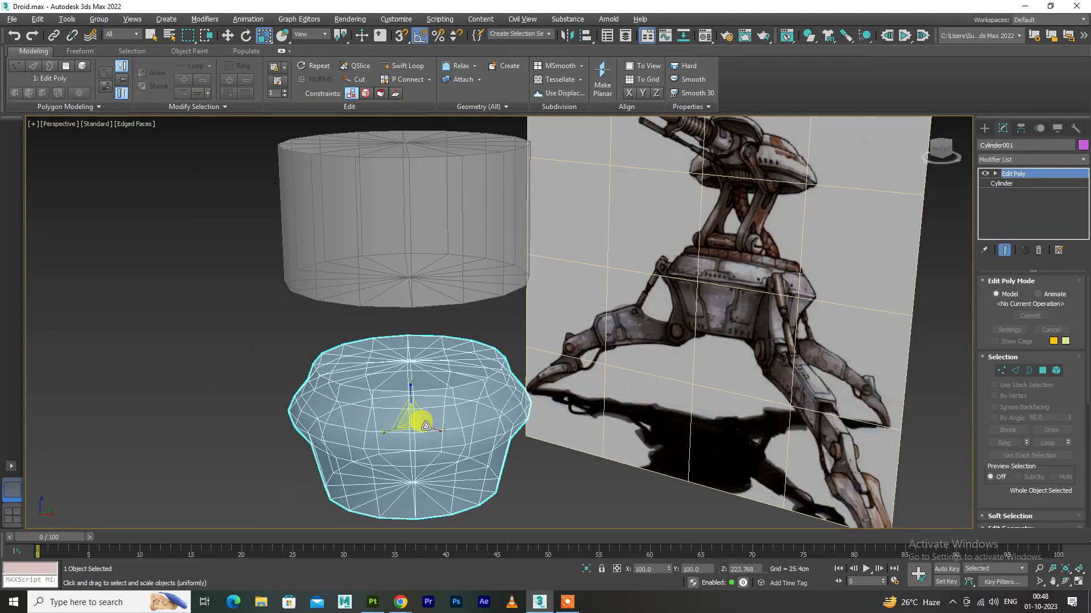
Add TurboSmooth on Cylinder001 above Edit Poly, switch it off, and reselect Edit Poly
middle_click_drag(426, 424, 409, 417, "alt")
left_click(1033, 176)
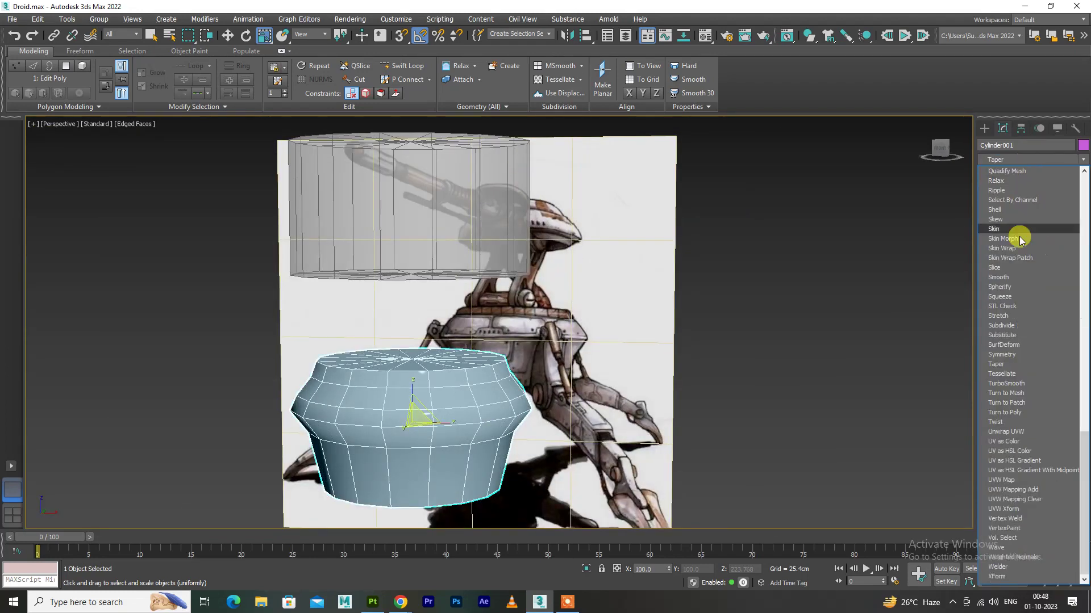
left_click(1017, 381)
middle_click_drag(759, 330, 506, 426, "alt")
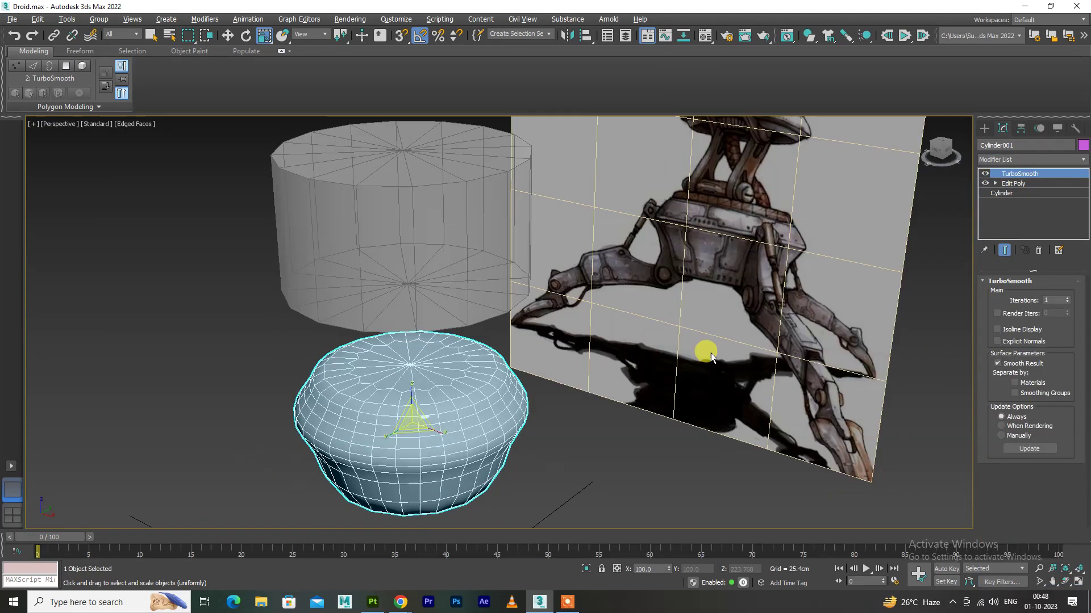
left_click(985, 161)
left_click(783, 253)
left_click(984, 174)
left_click(1003, 185)
mouse_move(612, 432)
middle_mouse_down("alt")
mouse_move(743, 398)
mouse_move(704, 393)
middle_mouse_up("alt")
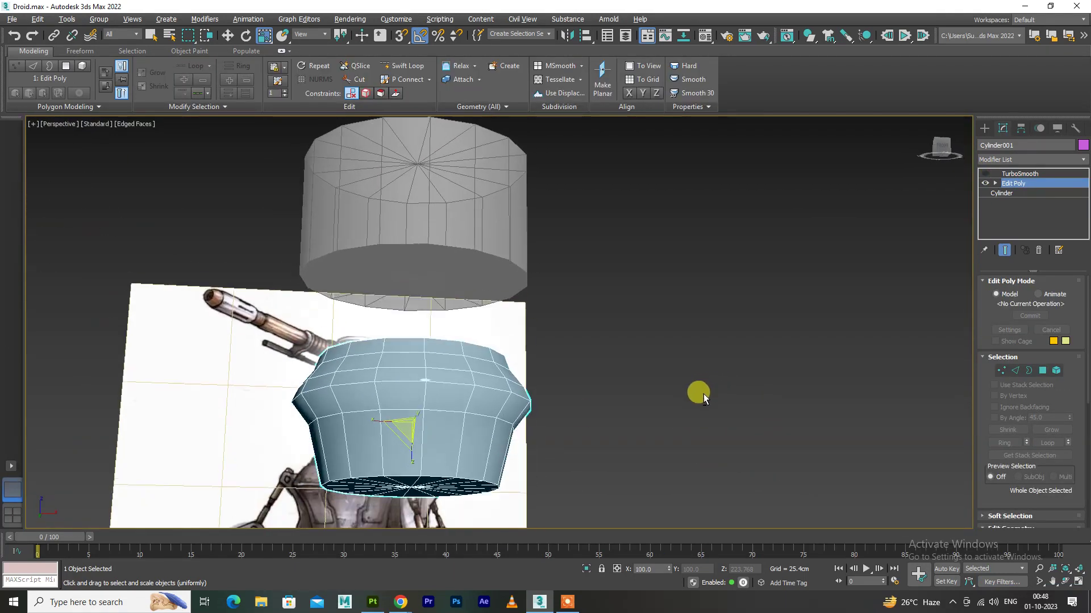
Delete the TurboSmooth modifier from the body's stack
left_click(1020, 174)
key("f")
scroll(434, 321, "up", 5)
scroll(433, 321, "up", 2)
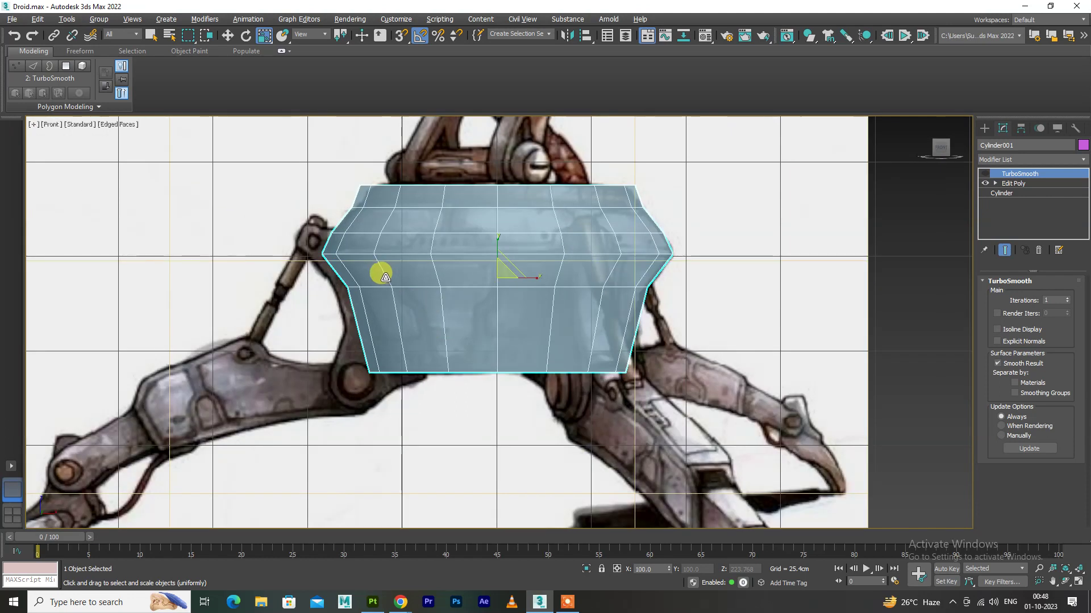
left_click(1038, 250)
Scale the body's middle vertex ring narrower along X in the Front view
left_click_drag(267, 255, 661, 264)
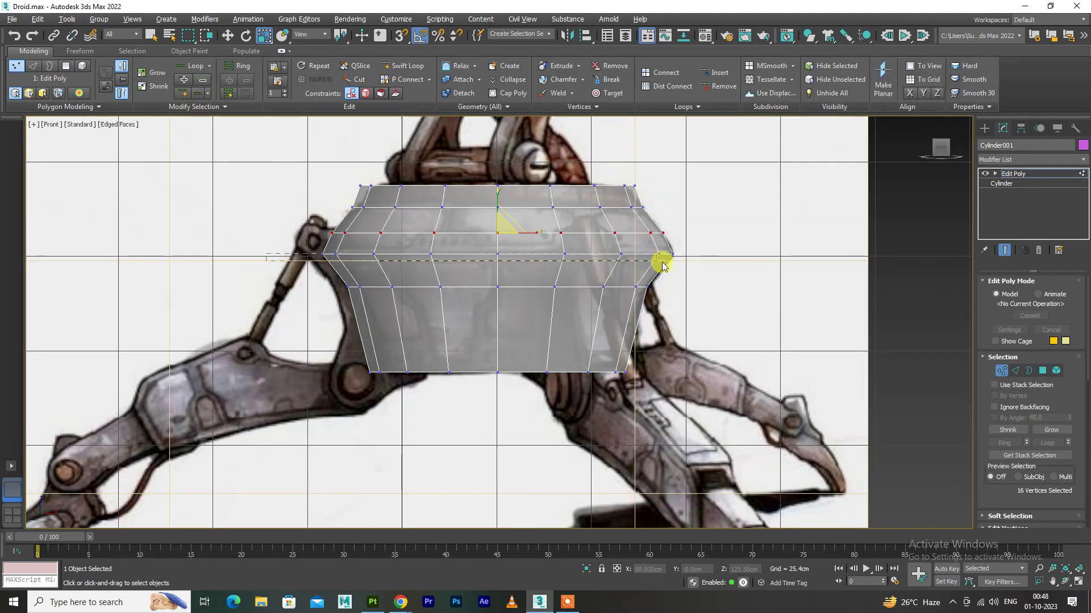
scroll(491, 248, "up", 2)
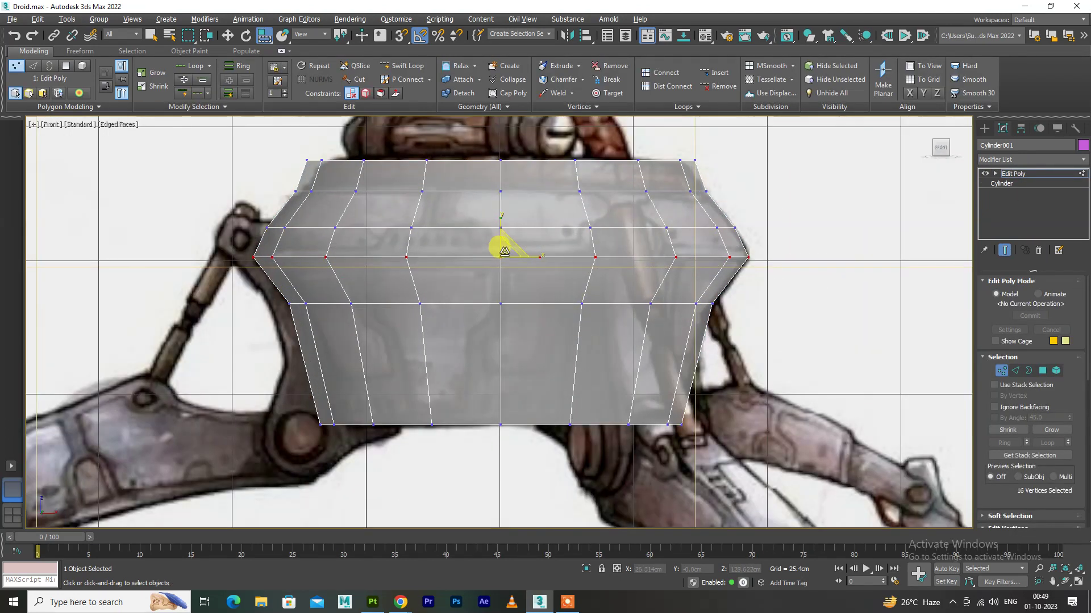
left_click_drag(499, 244, 507, 255)
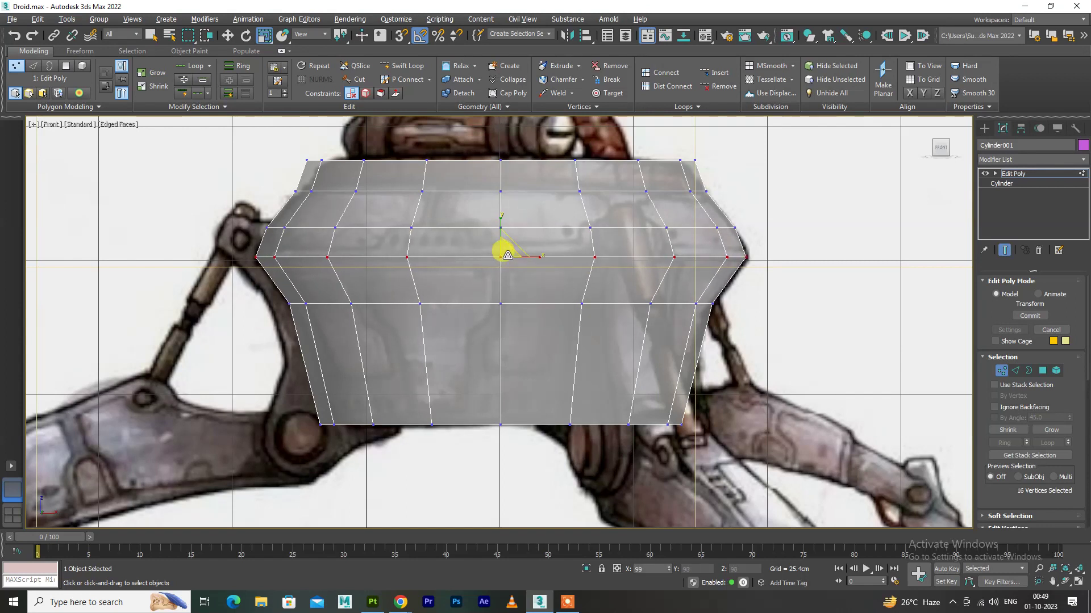
scroll(507, 255, "down", 4)
left_click(699, 263)
Orbit the Perspective view so the reference sits behind the block-out
key("p")
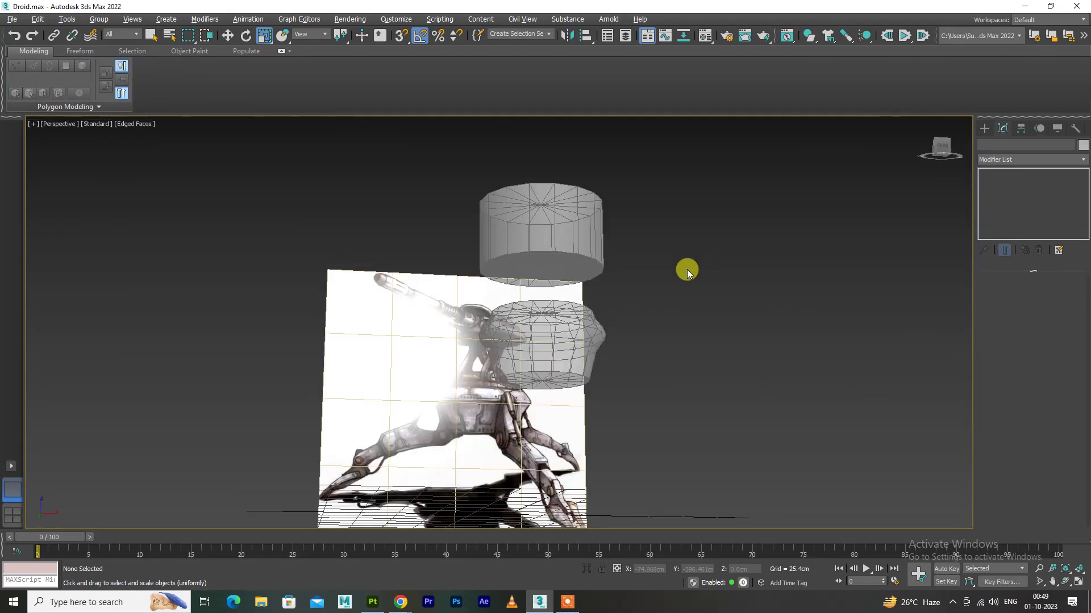
middle_click_drag(688, 270, 597, 349, "alt")
left_click(487, 383)
left_click(482, 458)
mouse_move(482, 457)
middle_mouse_down("alt")
mouse_move(599, 458)
mouse_move(559, 449)
mouse_move(564, 534)
middle_mouse_up("alt")
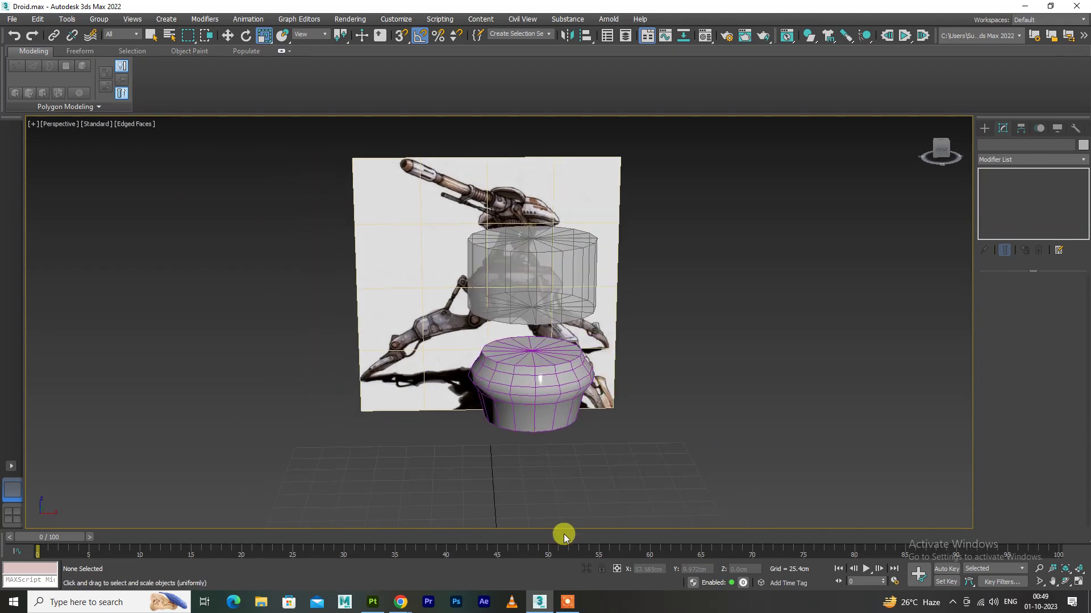
Clone the head cylinder downward with Shift+Move in the Front view
key("q")
left_click(547, 352)
left_click(428, 451)
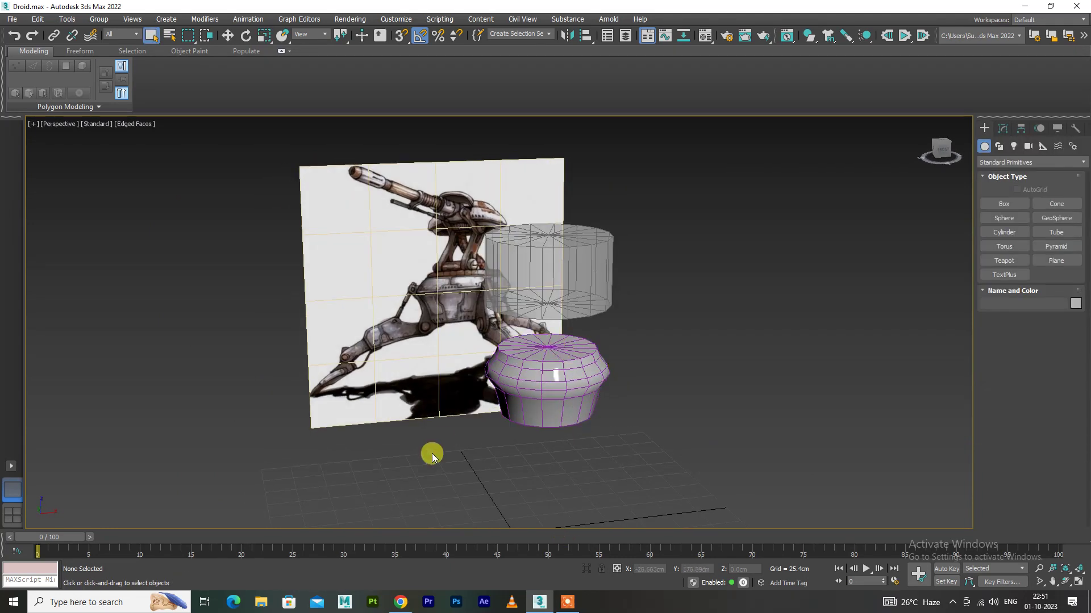
key("f")
left_click(488, 172)
key("w")
middle_click_drag(488, 172, 545, 218)
left_click_drag(531, 231, 530, 322, "shift")
left_click(539, 349)
Rotate the copy 85° on X and move it down-left beside the body
key("e")
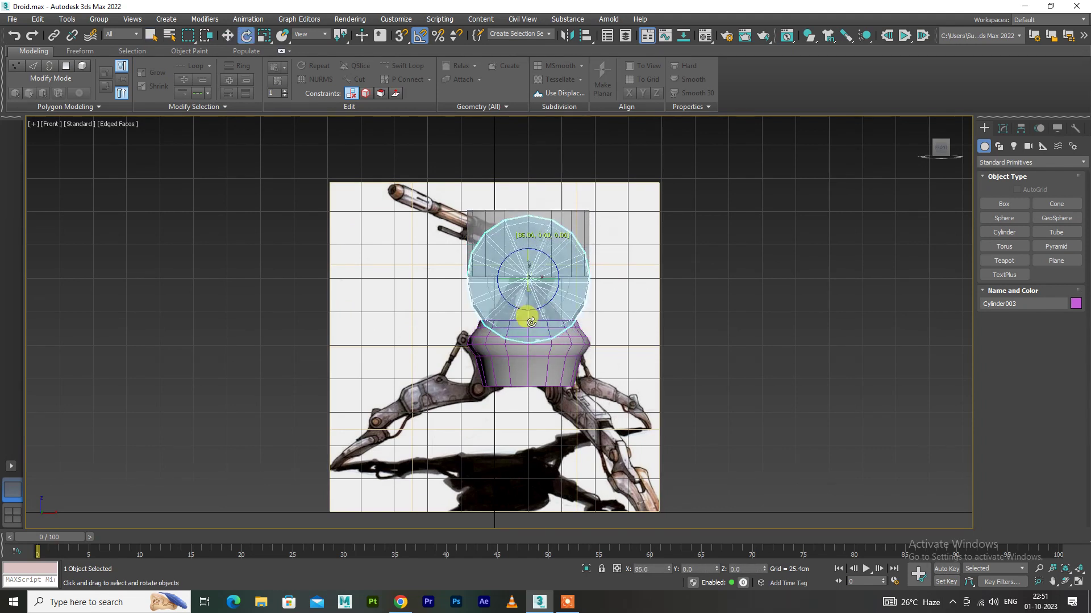
key("w")
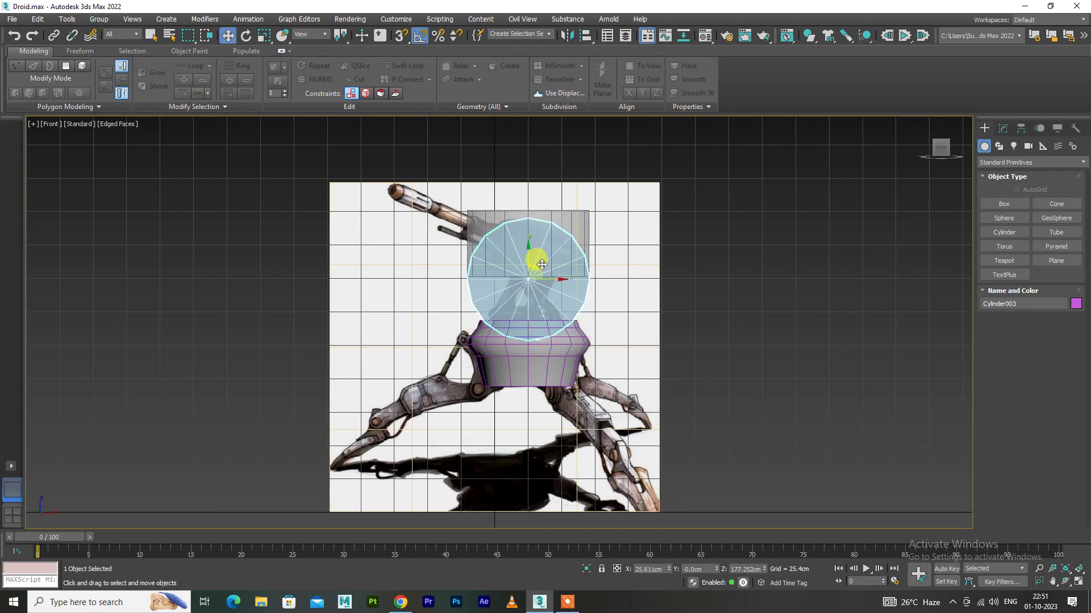
left_click_drag(533, 258, 460, 365)
scroll(460, 366, "up", 3)
scroll(461, 366, "down", 3)
left_click(608, 340)
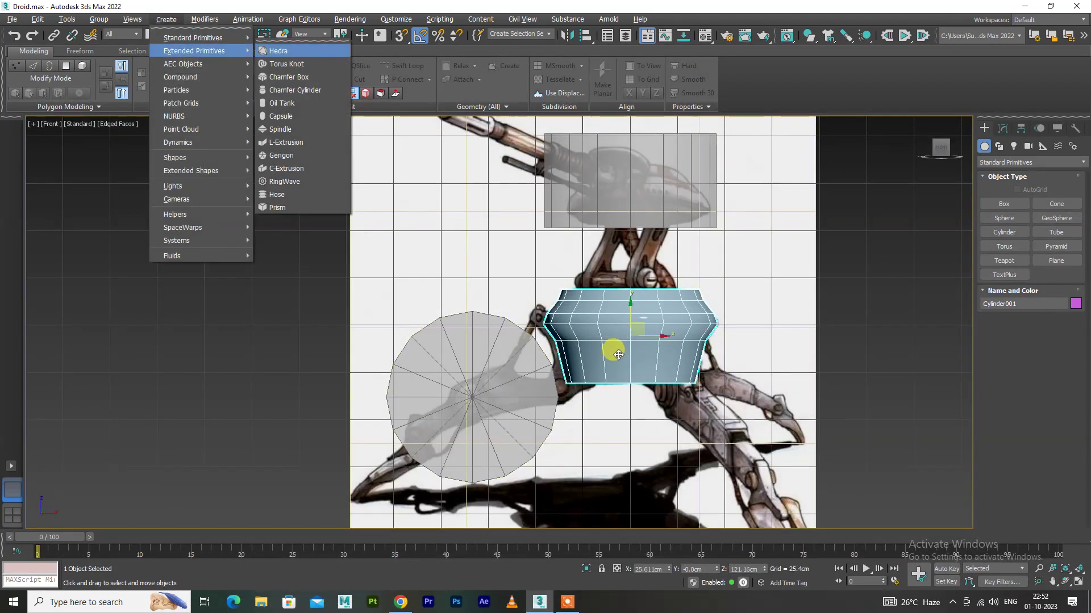
right_click(613, 348)
Check the Object Properties of the body (Cylinder001) and the sideways copy (Cylinder003)
left_click(637, 435)
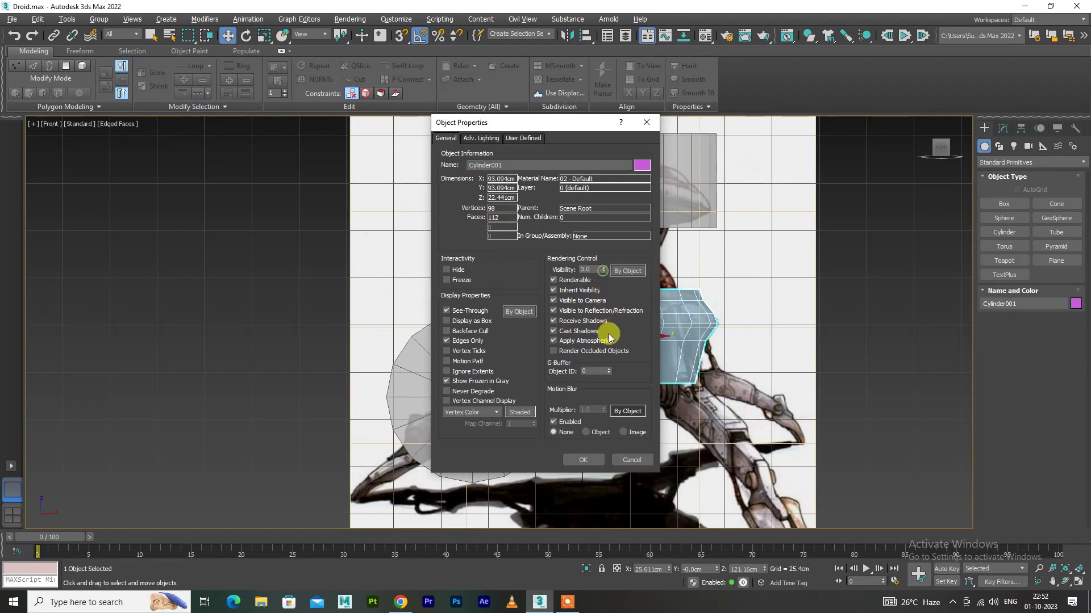
left_click(583, 459)
left_click(499, 433)
right_click(499, 433)
left_click(519, 520)
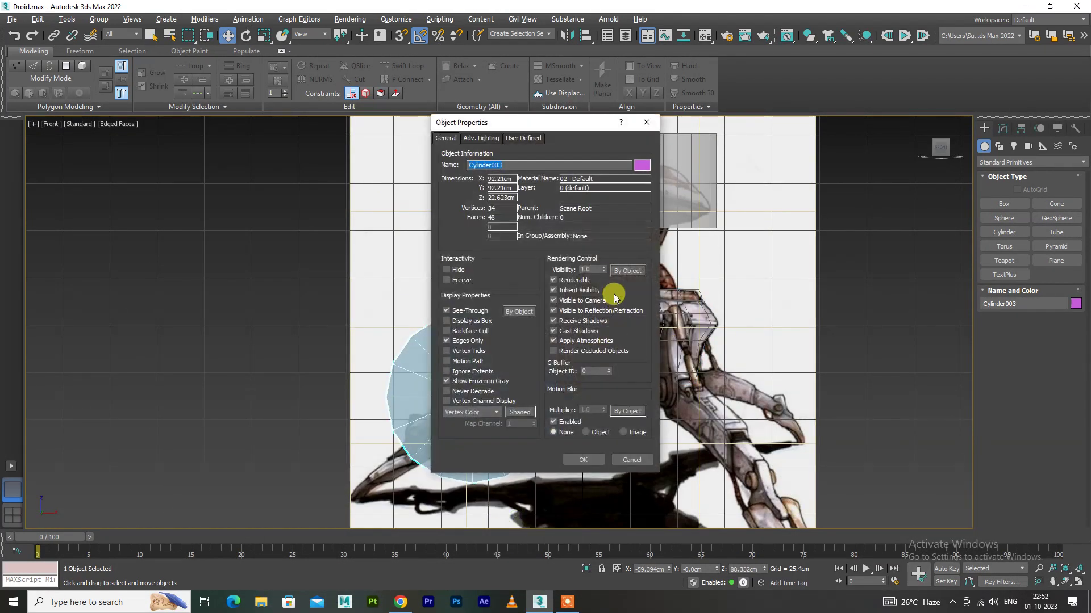
key("Return")
Move Cylinder003 onto the body's lower-left corner and scale it down into a small joint
scroll(531, 414, "up", 1)
scroll(457, 392, "up", 2)
mouse_move(471, 375)
left_mouse_down()
mouse_move(588, 350)
mouse_move(633, 494)
left_mouse_up()
key("r")
scroll(581, 364, "up", 2)
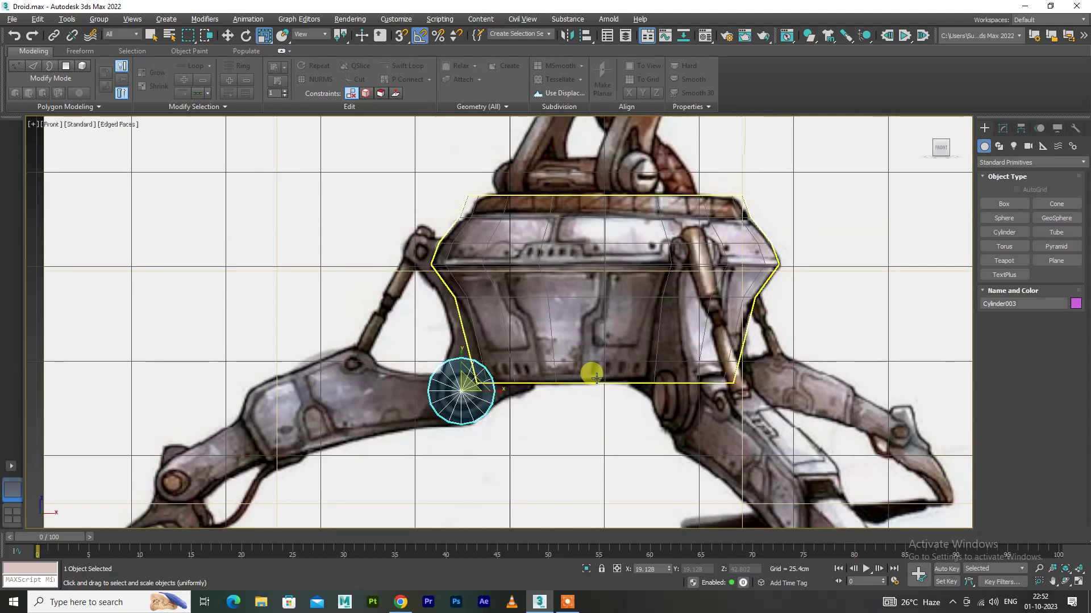
scroll(475, 395, "up", 4)
mouse_move(482, 400)
left_mouse_down()
mouse_move(486, 410)
mouse_move(506, 398)
left_mouse_up()
key("w")
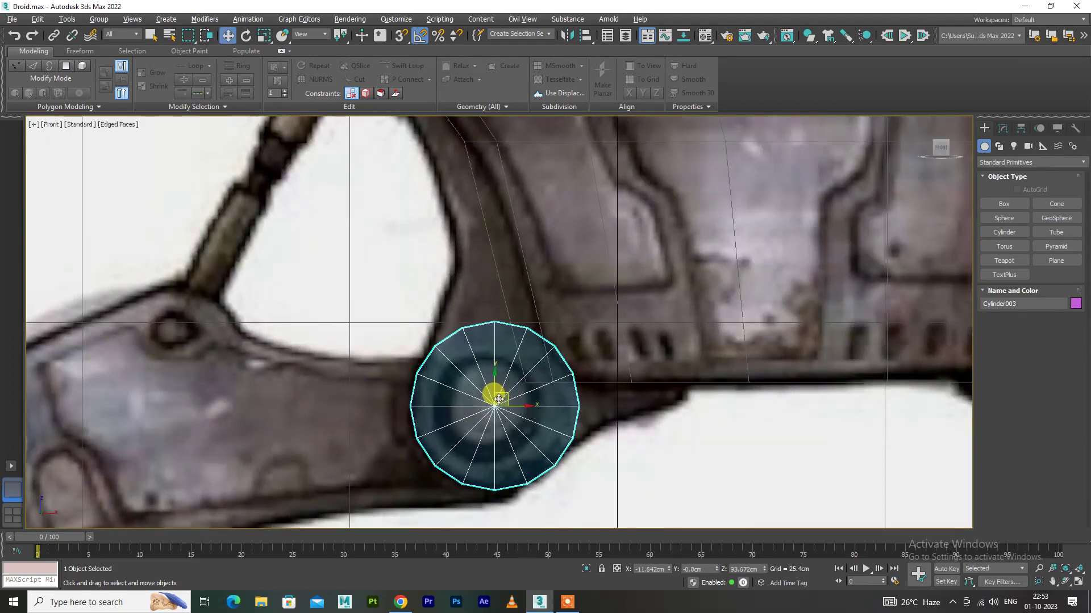
Frame and orbit the joint cylinder in Perspective view, then show the scene as wireframe
key("p")
mouse_move(495, 414)
middle_mouse_down("alt")
mouse_move(530, 445)
mouse_move(457, 415)
middle_mouse_up("alt")
key("z")
left_click(457, 416, "alt")
mouse_move(496, 373)
middle_mouse_down("alt")
mouse_move(659, 389)
mouse_move(611, 391)
middle_mouse_up("alt")
key("F3")
Create a Working Pivot and place it on the joint cylinder's face
right_click(536, 371)
left_click(549, 435)
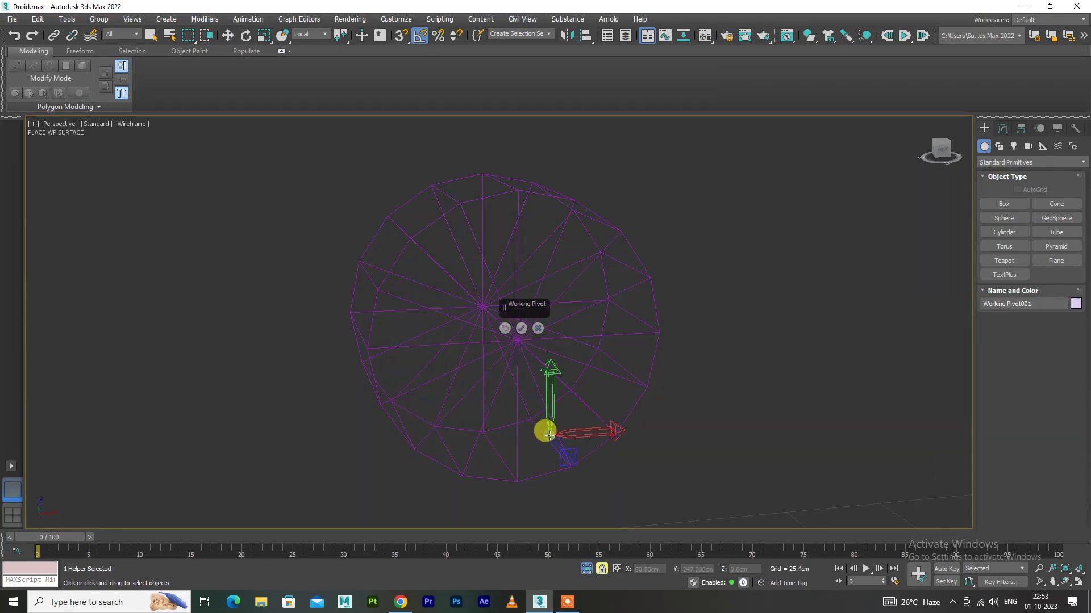
left_click_drag(549, 435, 525, 317)
right_click(536, 329)
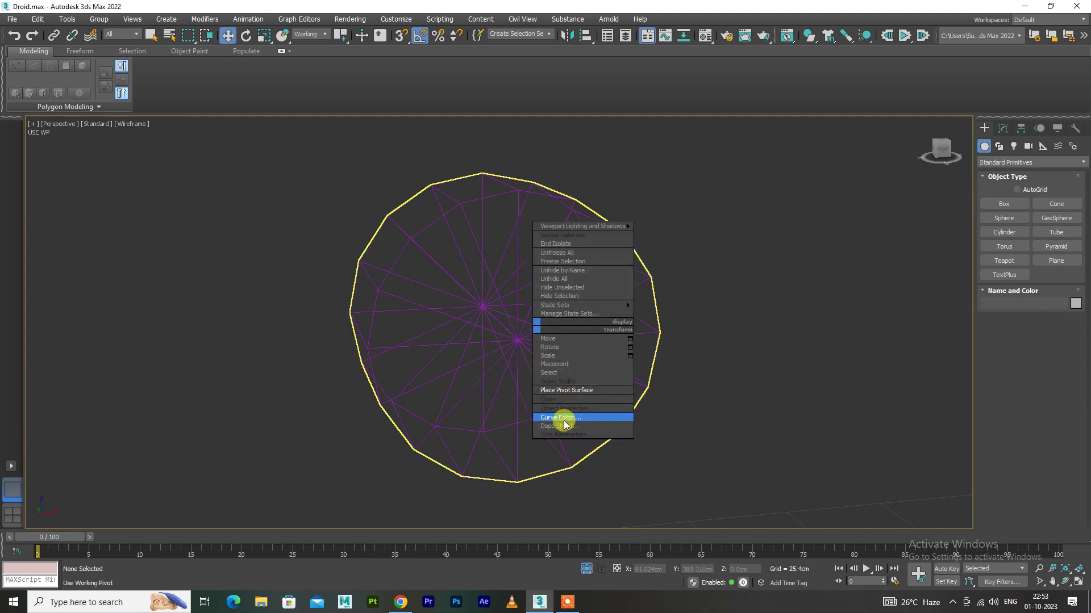
key("Escape")
Open and close the joint cylinder's Object Properties, then reselect and deselect the cylinder
left_click(570, 401)
right_click(532, 364)
left_click(554, 442)
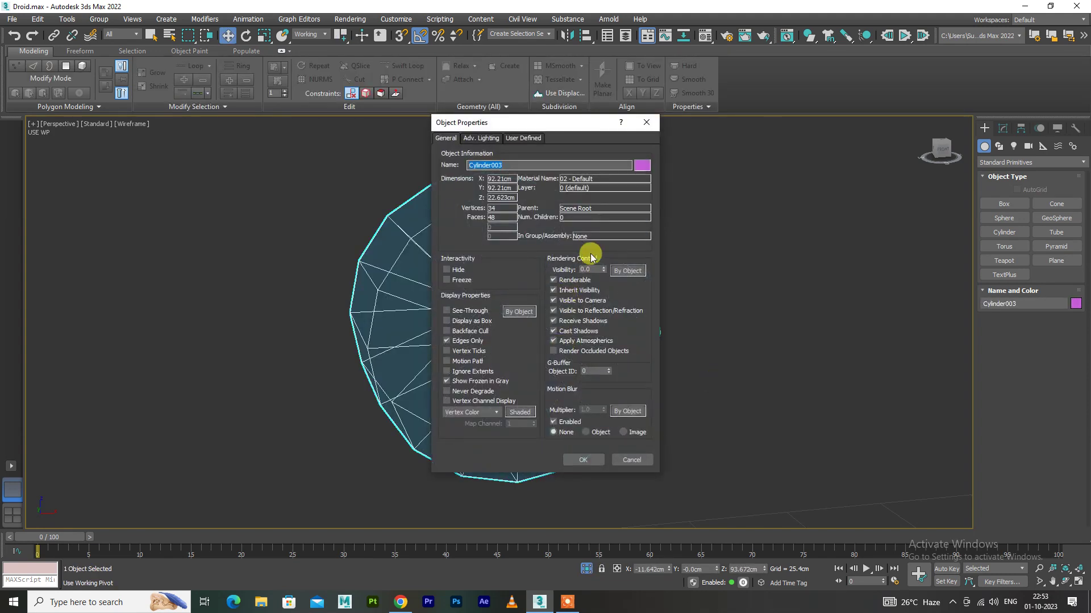
left_click(582, 459)
left_click(779, 411)
left_click(596, 365)
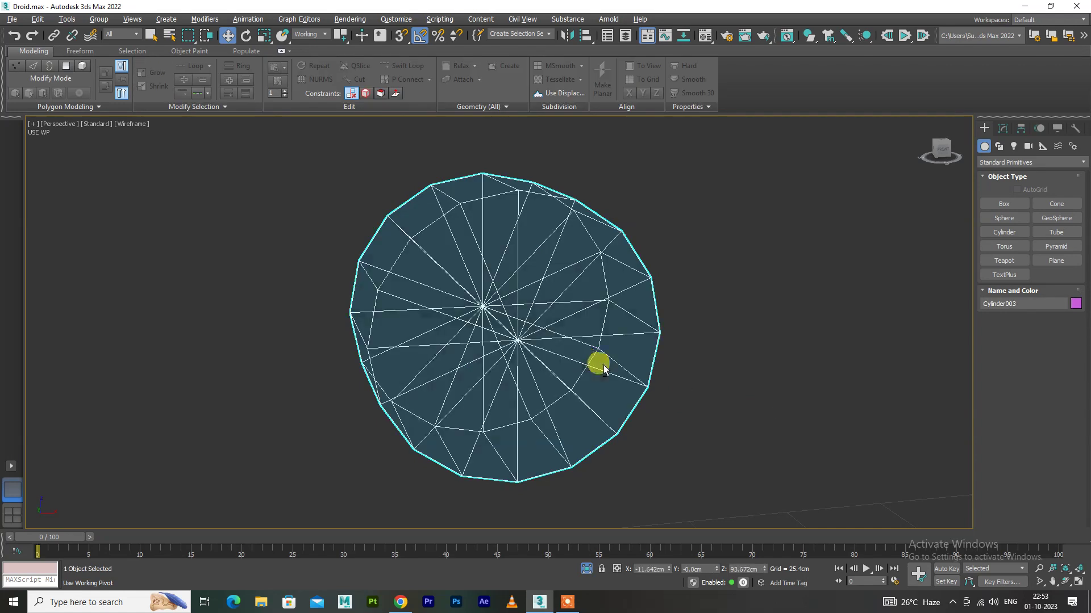
left_click(696, 381)
Turn on See-Through in the joint cylinder's Object Properties and show shaded faces with edges
left_click(607, 373)
right_click(609, 375)
left_click(633, 452)
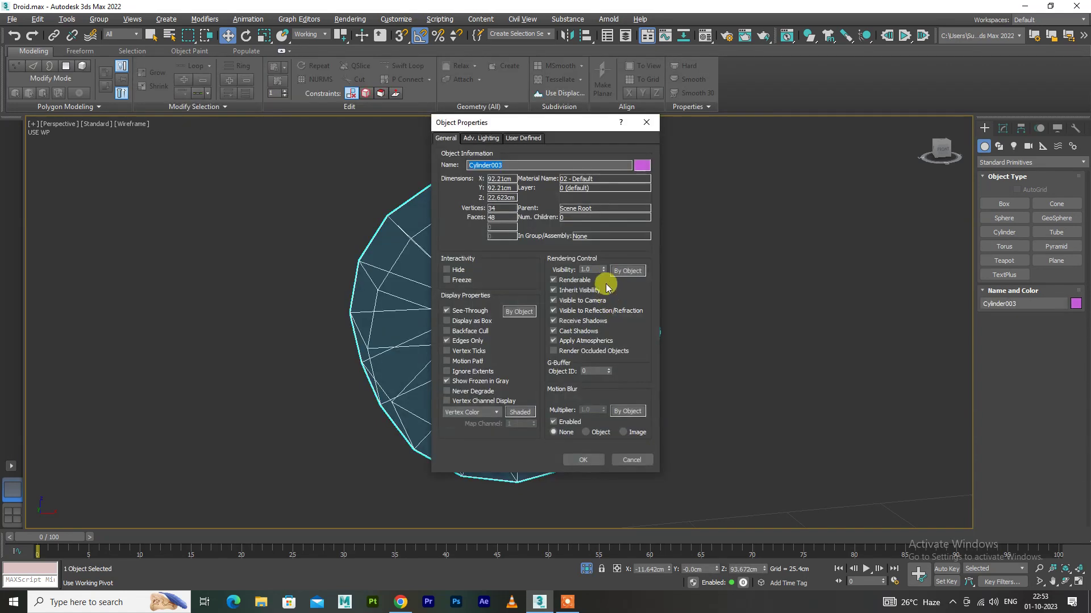
left_click(581, 460)
key("F3")
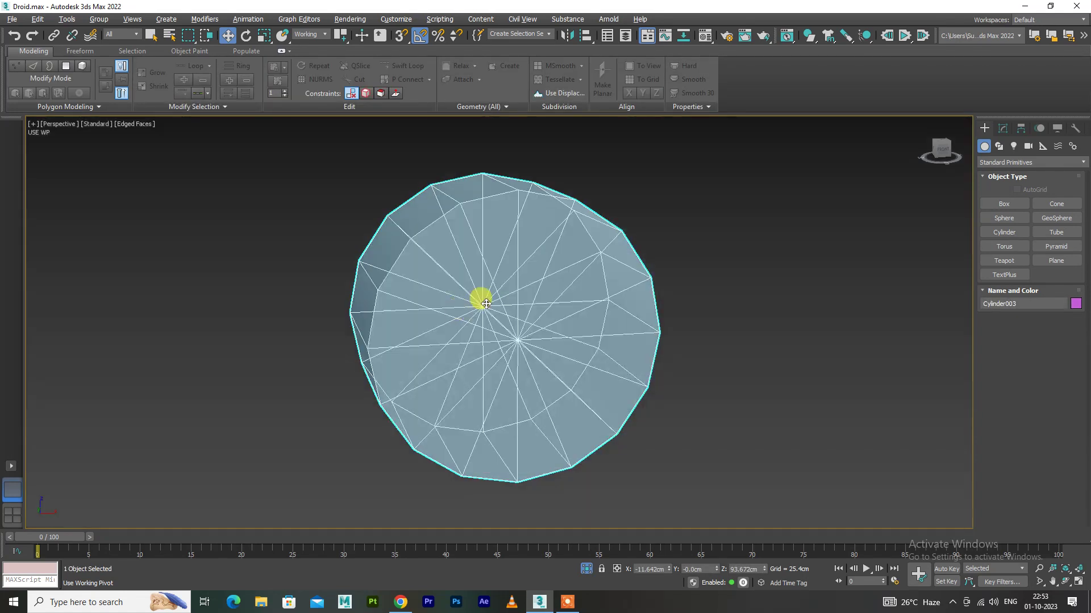
mouse_move(676, 376)
middle_mouse_down("alt")
mouse_move(572, 407)
mouse_move(518, 395)
mouse_move(609, 395)
mouse_move(554, 416)
mouse_move(591, 394)
mouse_move(550, 404)
middle_mouse_up("alt")
In Top view, start Edit Poly polygon editing on the cylinder and select all its polygons
key("t")
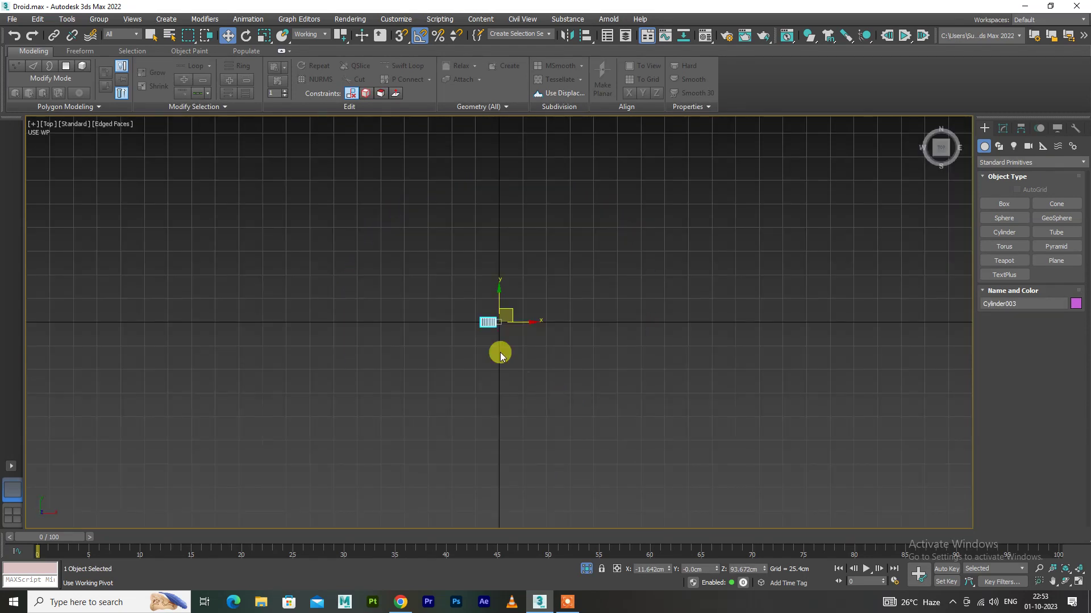
left_click(1002, 129)
left_click(1043, 371)
left_click_drag(243, 237, 645, 278)
key("p")
mouse_move(558, 314)
middle_mouse_down("alt")
mouse_move(499, 278)
mouse_move(477, 380)
mouse_move(445, 348)
mouse_move(540, 370)
mouse_move(472, 361)
mouse_move(567, 541)
middle_mouse_up("alt")
left_click(455, 343)
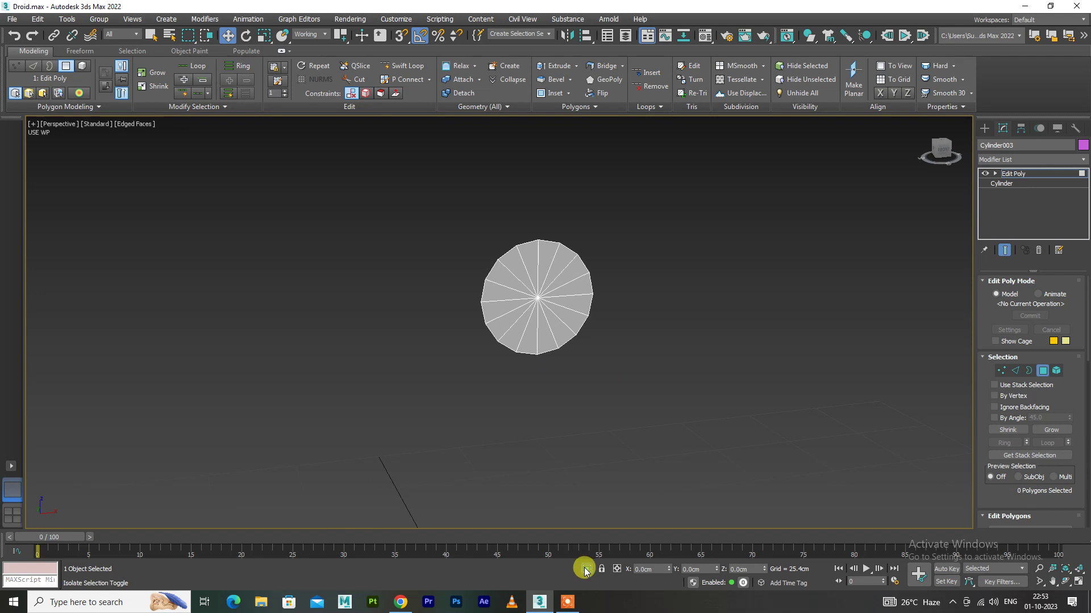
In Front view, enable See-Through for the cylinder and zoom in with vertex editing active
key("f")
left_click(500, 376)
right_click(502, 376)
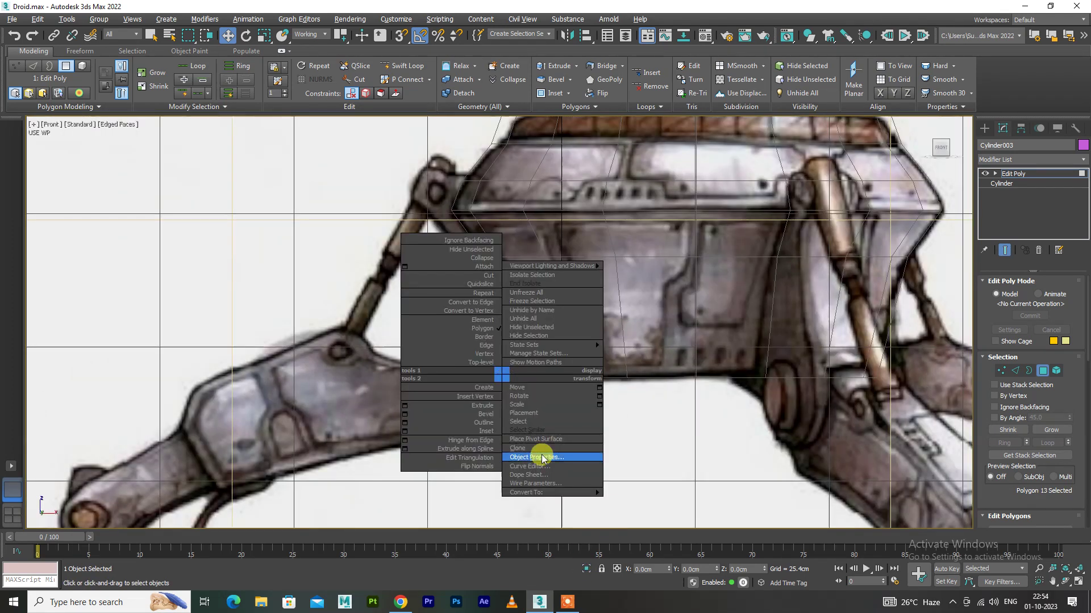
left_click(536, 457)
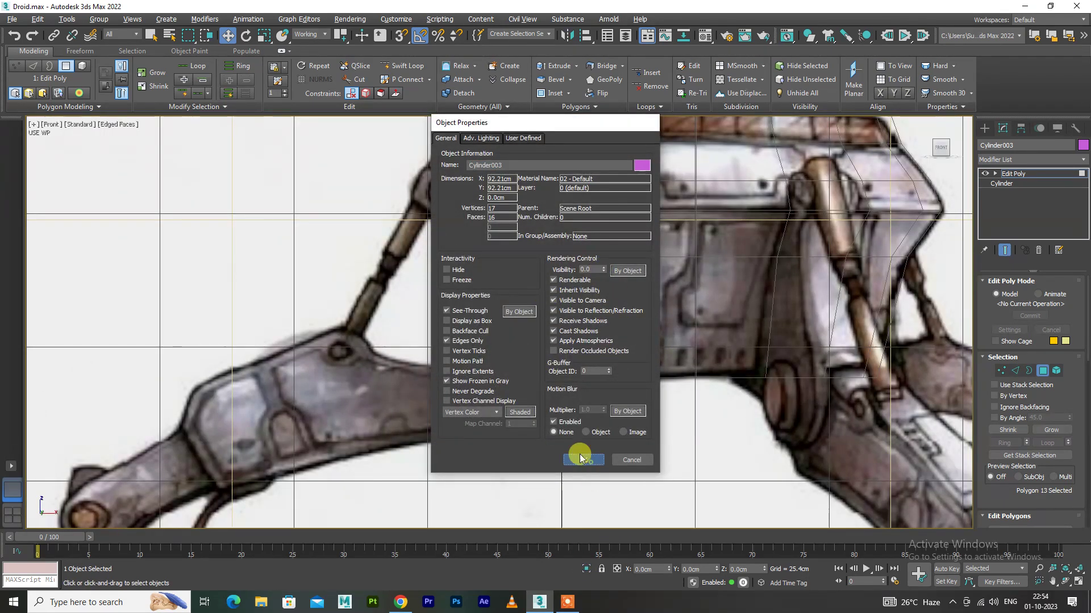
left_click(584, 460)
scroll(519, 368, "up", 5)
key("1")
scroll(492, 388, "up", 3)
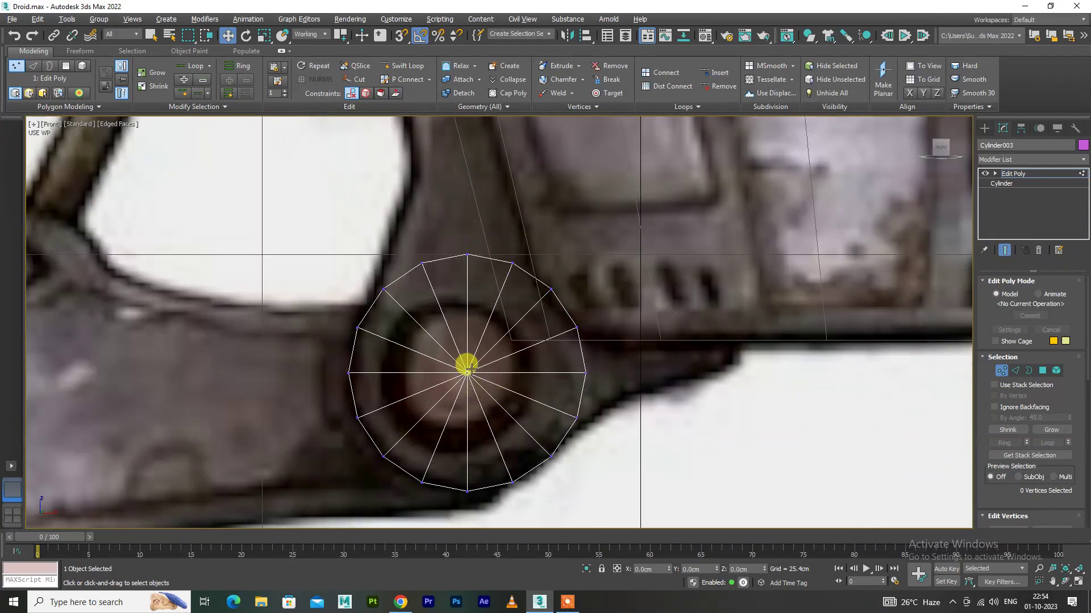
Exit sub-object mode, check the cylinder's pivot settings, and frame the cylinder over the leg joint
key("1")
key("e")
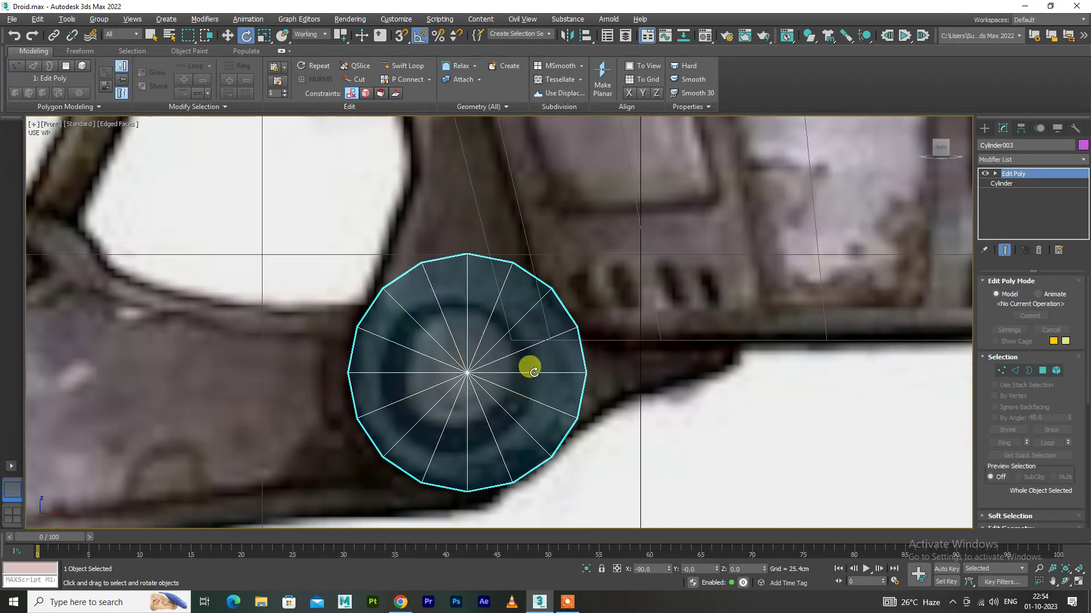
scroll(521, 364, "down", 3)
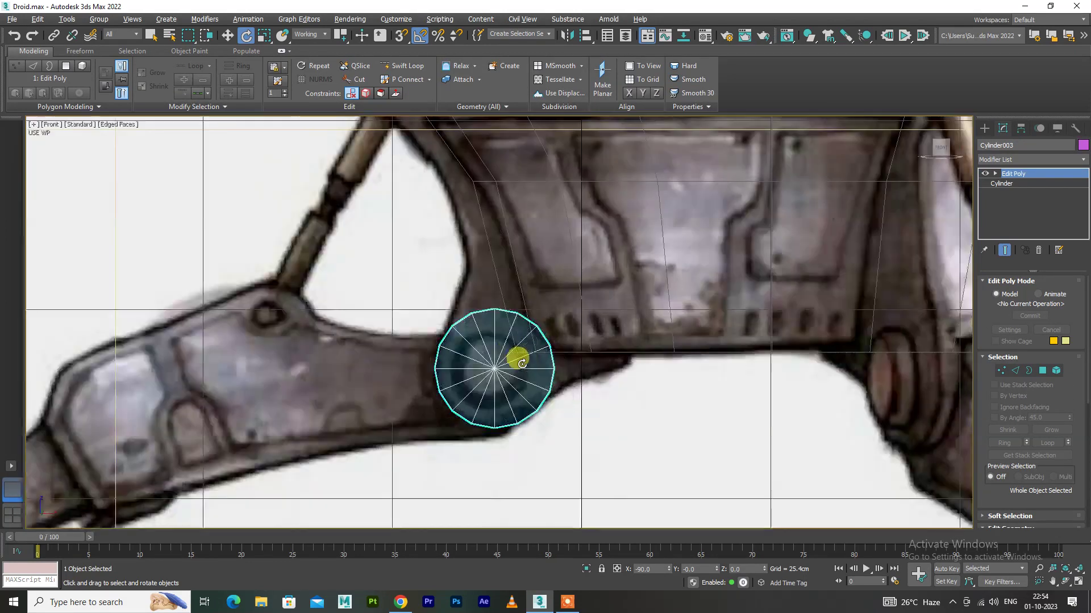
left_click(1030, 128)
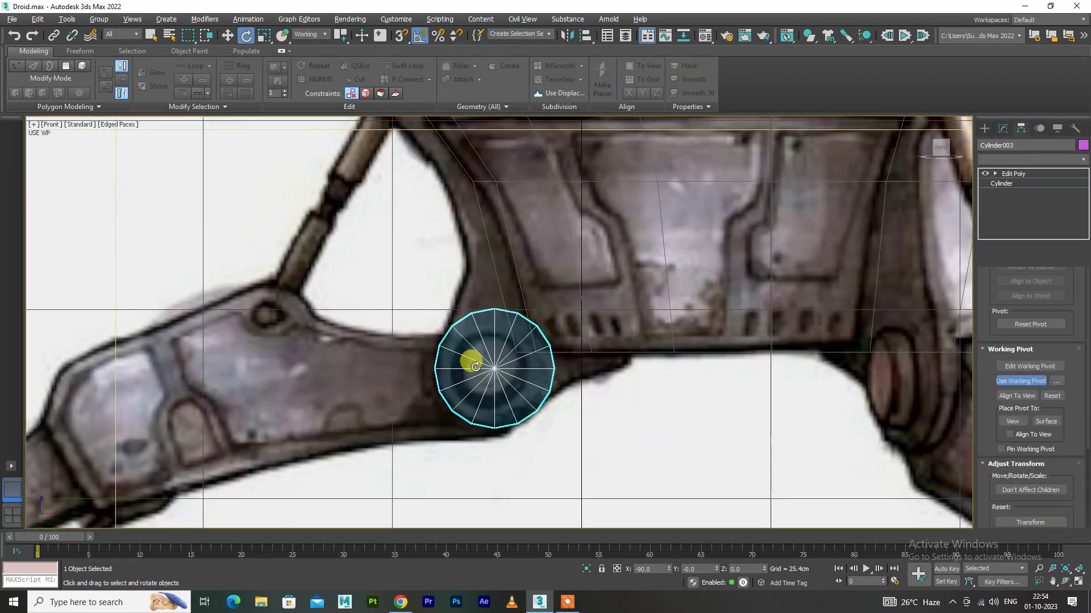
left_click(995, 135)
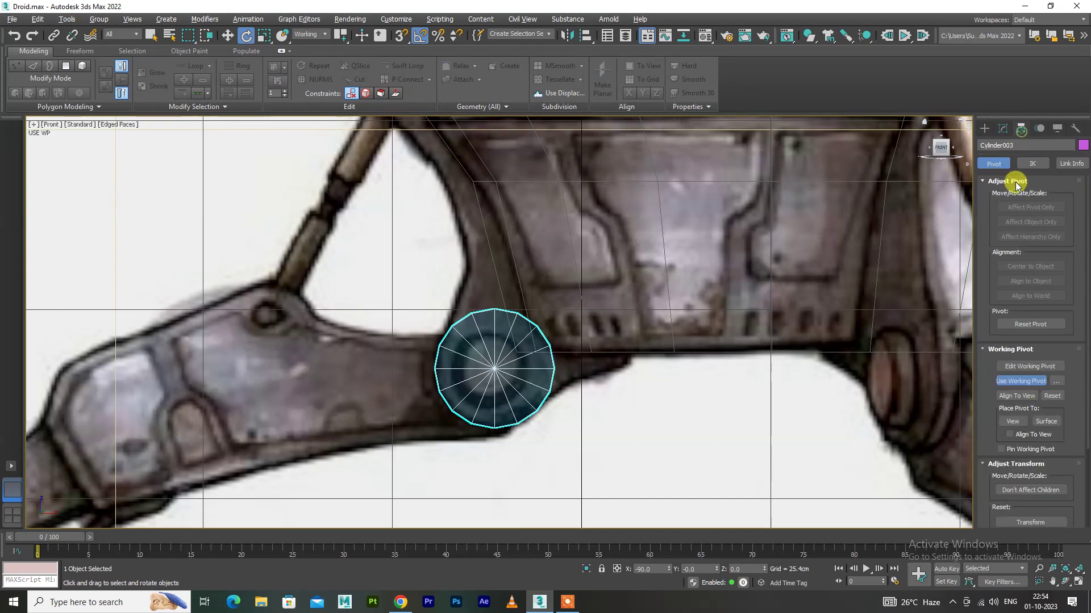
scroll(292, 360, "down", 5)
scroll(329, 370, "down", 3)
left_click(592, 421)
left_click(346, 374)
middle_click_drag(531, 323, 723, 314)
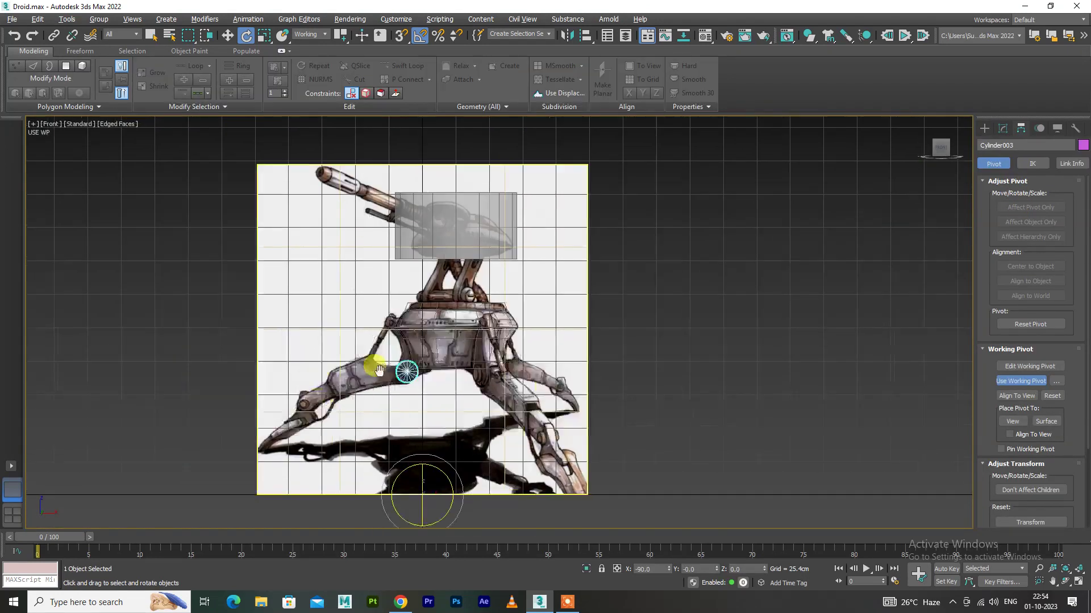
scroll(520, 375, "up", 5)
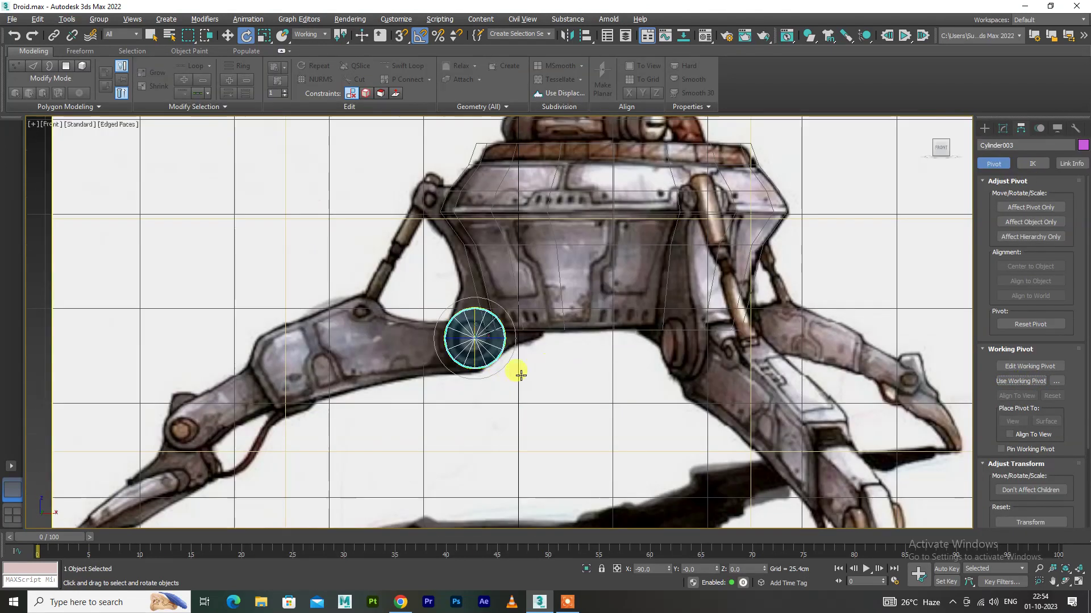
Scale the cylinder up to about 107% and rotate it about 10° onto the hip joint
key("r")
scroll(490, 355, "up", 6)
scroll(494, 352, "down", 1)
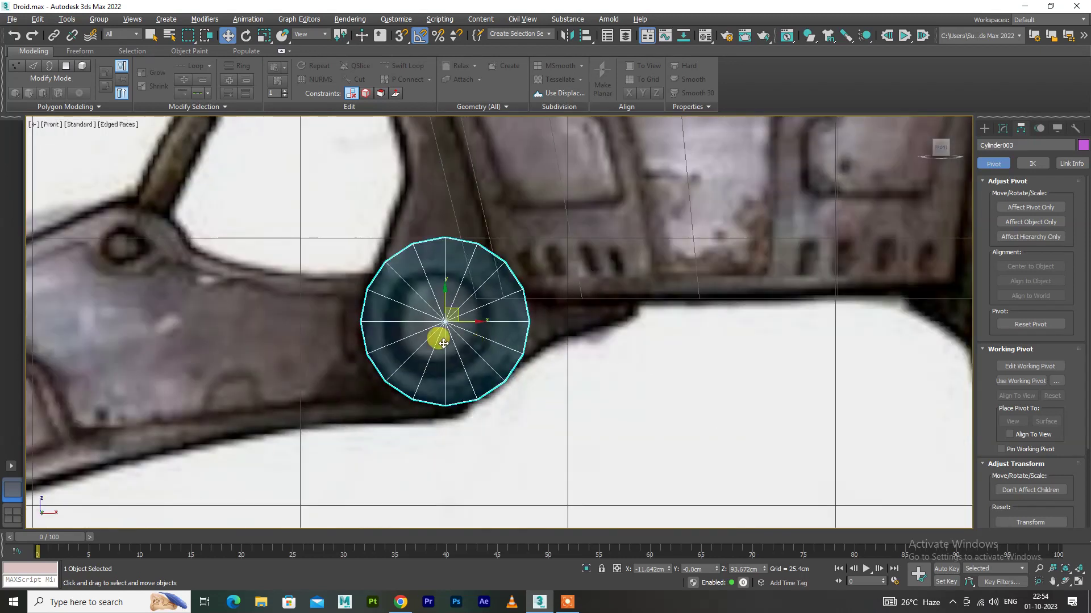
left_click_drag(452, 319, 452, 313)
key("e")
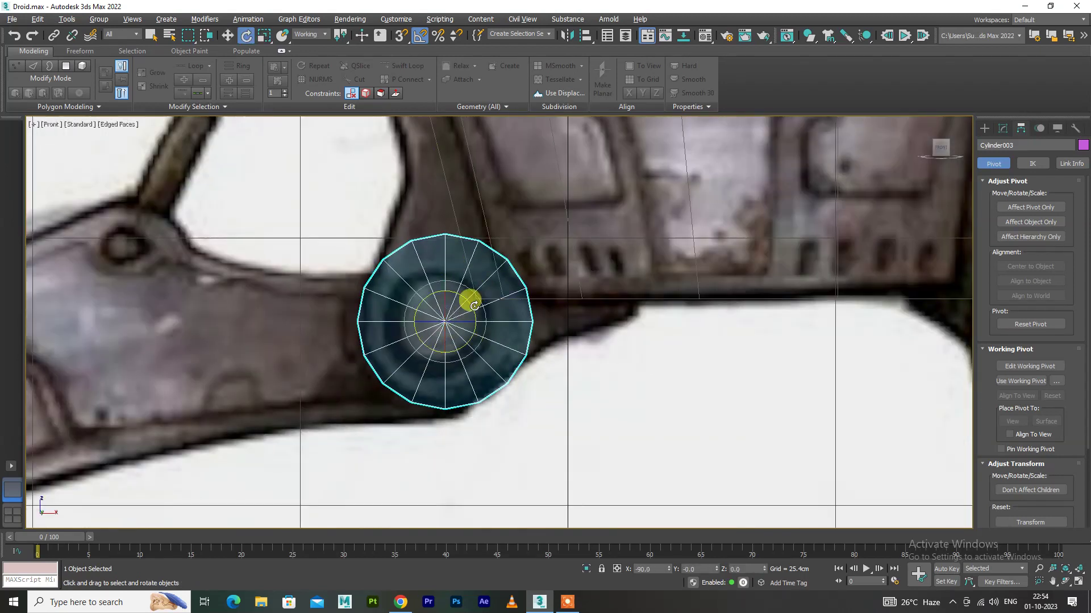
left_click_drag(471, 309, 475, 314)
Select and delete the cylinder's upper wedge of polygons
key("1")
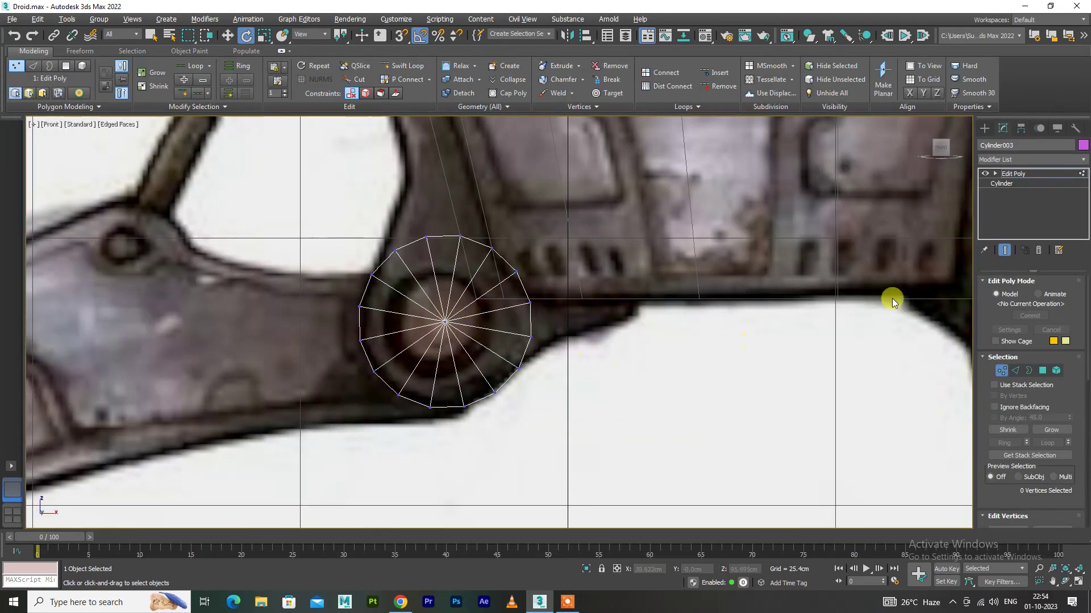
left_click(1040, 371)
left_click_drag(414, 200, 558, 255)
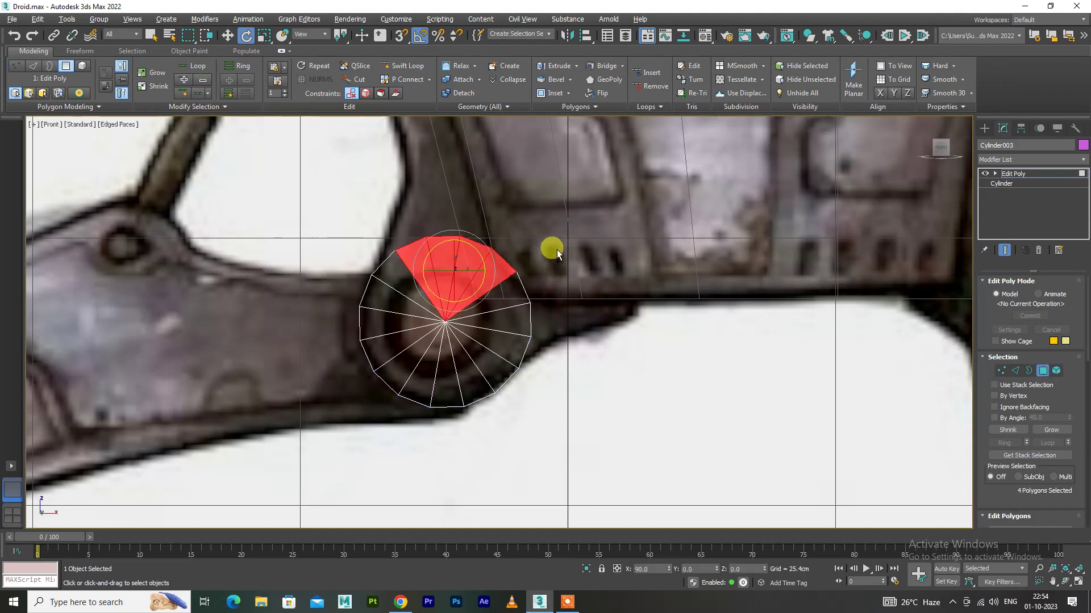
left_click_drag(494, 368, 492, 363, "ctrl")
scroll(409, 307, "up", 2)
left_click(426, 288)
key("2")
scroll(1024, 421, "down", 2)
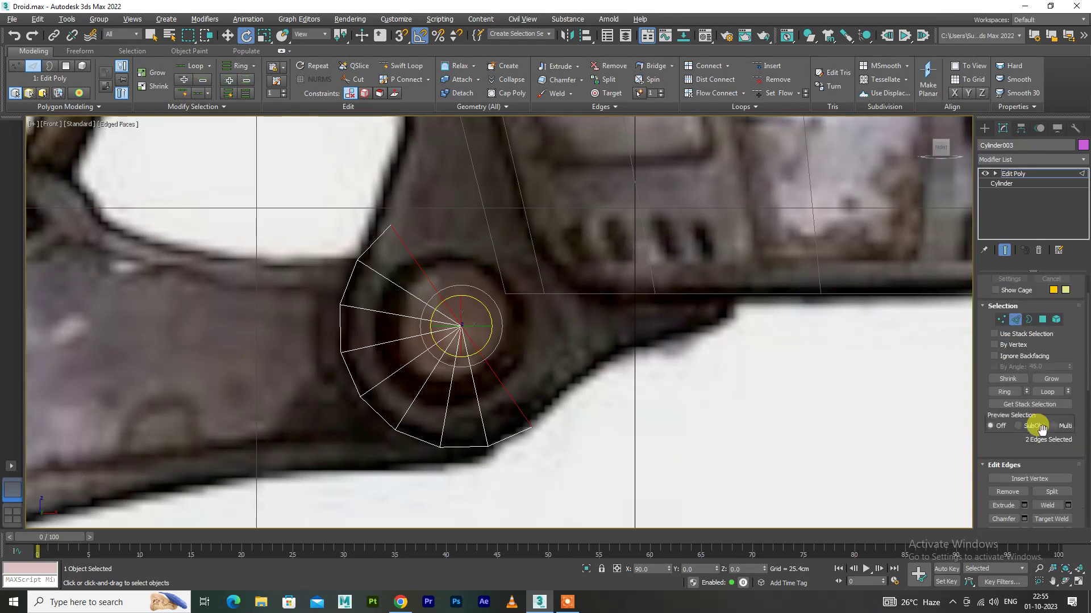
Extend the open edges up-right toward the body and move the top vertices onto the leg outline
key("w")
left_click_drag(475, 319, 517, 296, "shift")
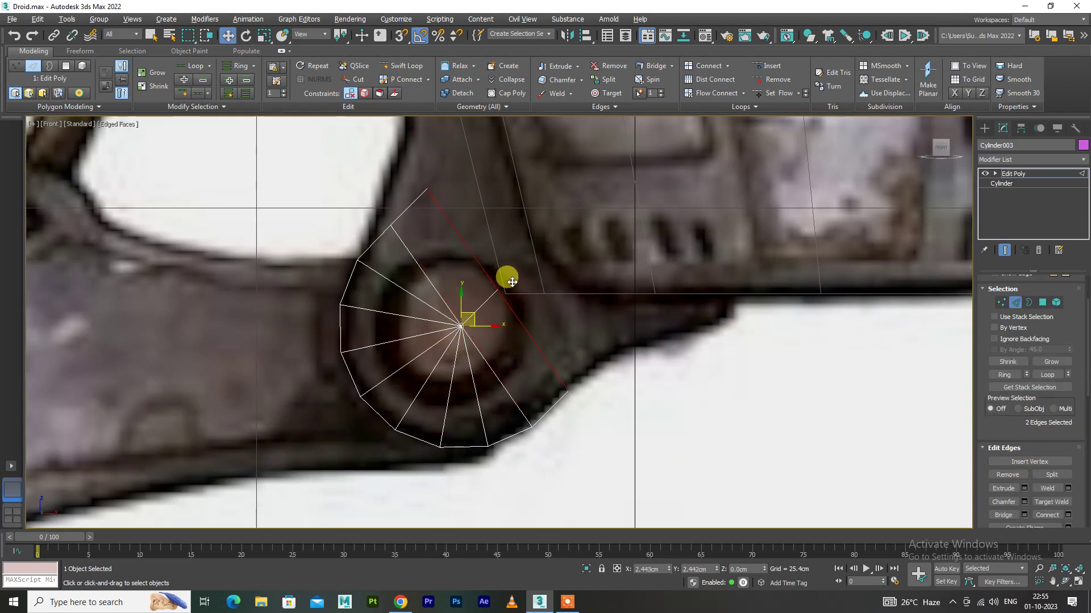
left_click_drag(513, 279, 529, 261)
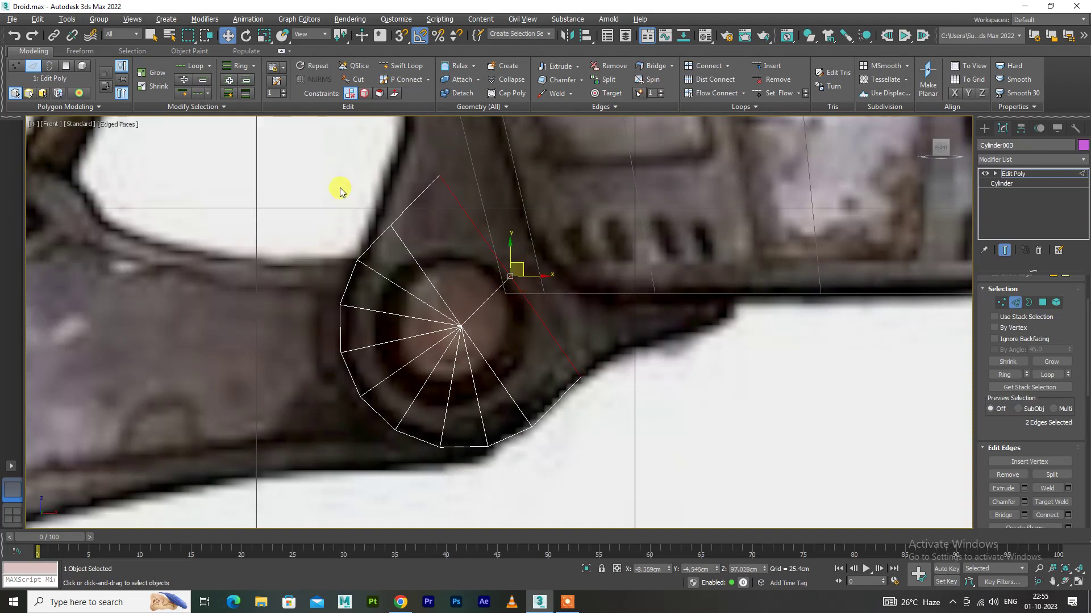
key("1")
left_click_drag(439, 160, 419, 149)
left_click_drag(395, 221, 391, 213)
left_click(532, 421)
left_click(560, 340)
Extrude the two outer edges further up-right and select the fan's top vertex
key("2")
left_click(552, 339)
left_click(500, 265, "ctrl")
left_click_drag(511, 251, 577, 207, "shift")
middle_click_drag(550, 256, 449, 335)
key("1")
scroll(415, 267, "down", 2)
left_click(402, 276)
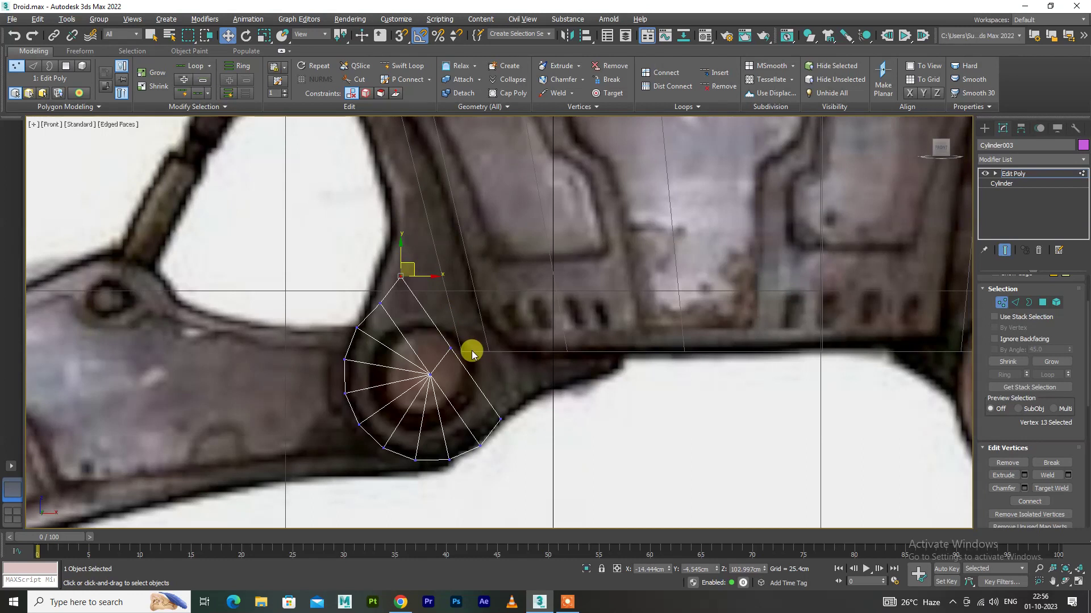
Move the fan's top vertex and two edges up-right to match the leg outline
left_click_drag(421, 267, 400, 256)
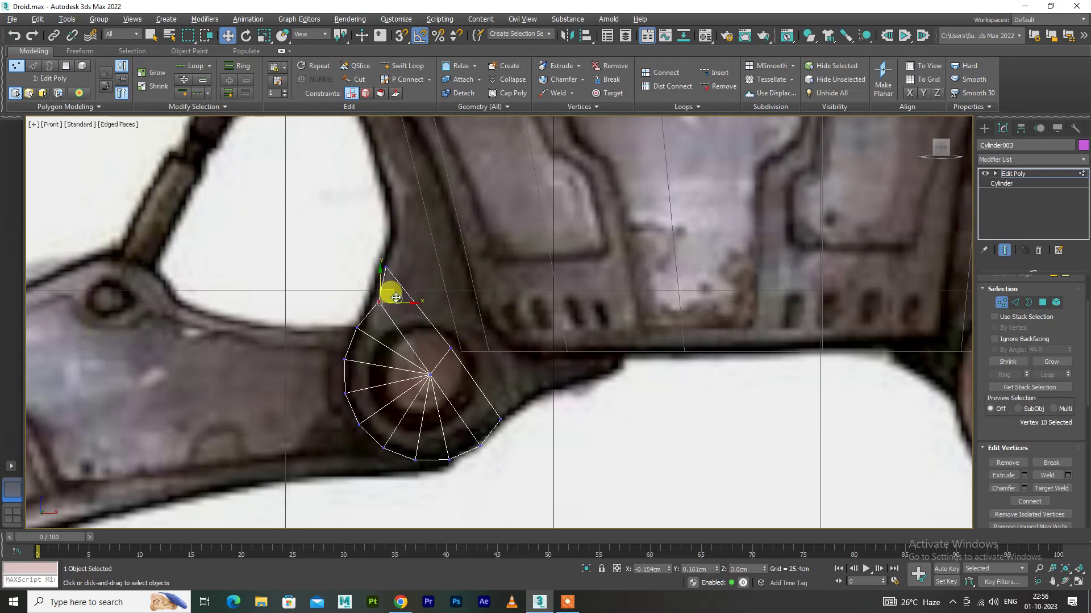
left_click_drag(495, 435, 496, 433)
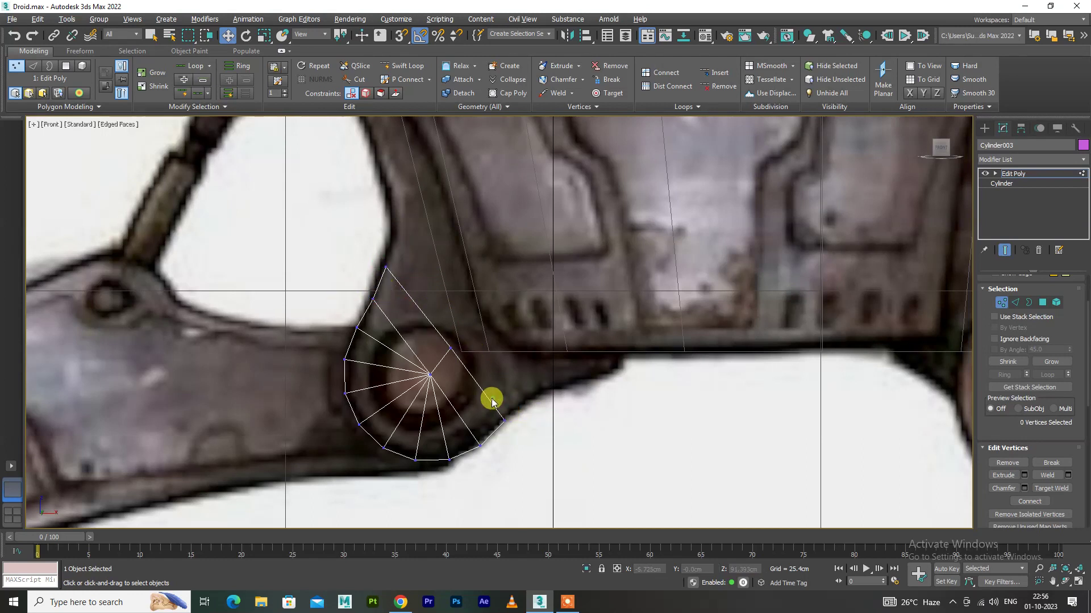
key("2")
left_click_drag(460, 335, 518, 276)
key("1")
left_click_drag(426, 236, 396, 208)
left_click_drag(534, 394, 557, 385)
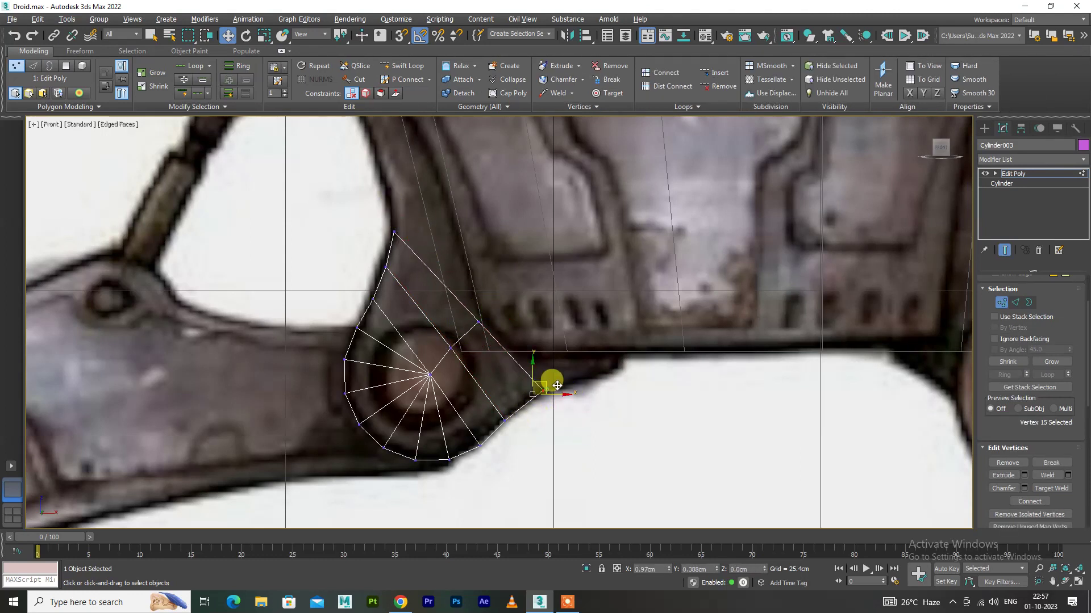
Extrude two more edges up and right into new polygons along the bracket
key("2")
left_click(445, 286)
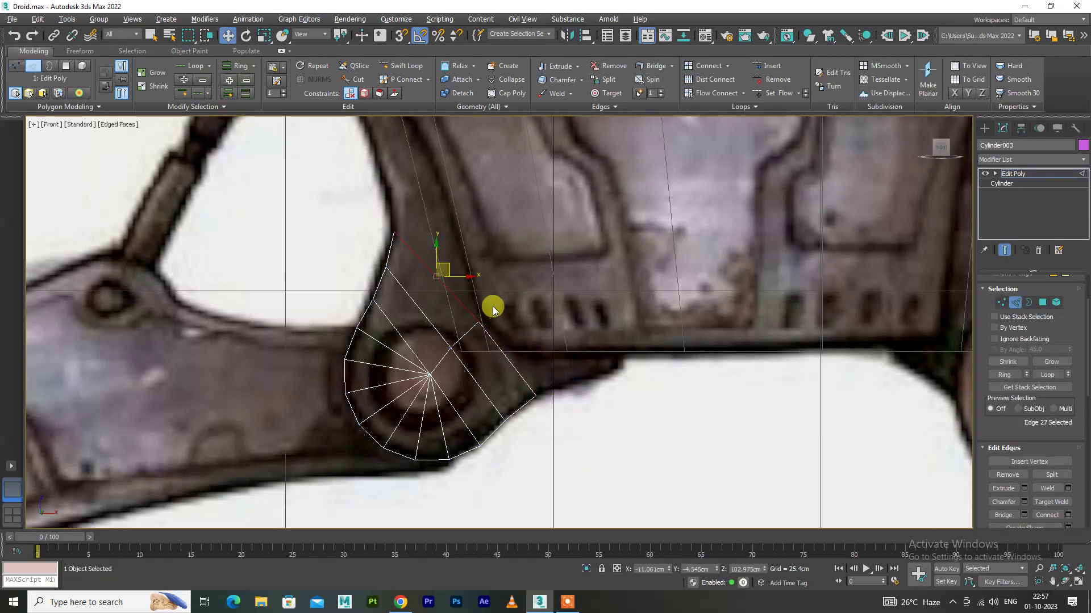
left_click(516, 369, "ctrl")
left_click_drag(484, 309, 568, 270, "shift")
key("1")
left_click(634, 351)
scroll(565, 395, "down", 2)
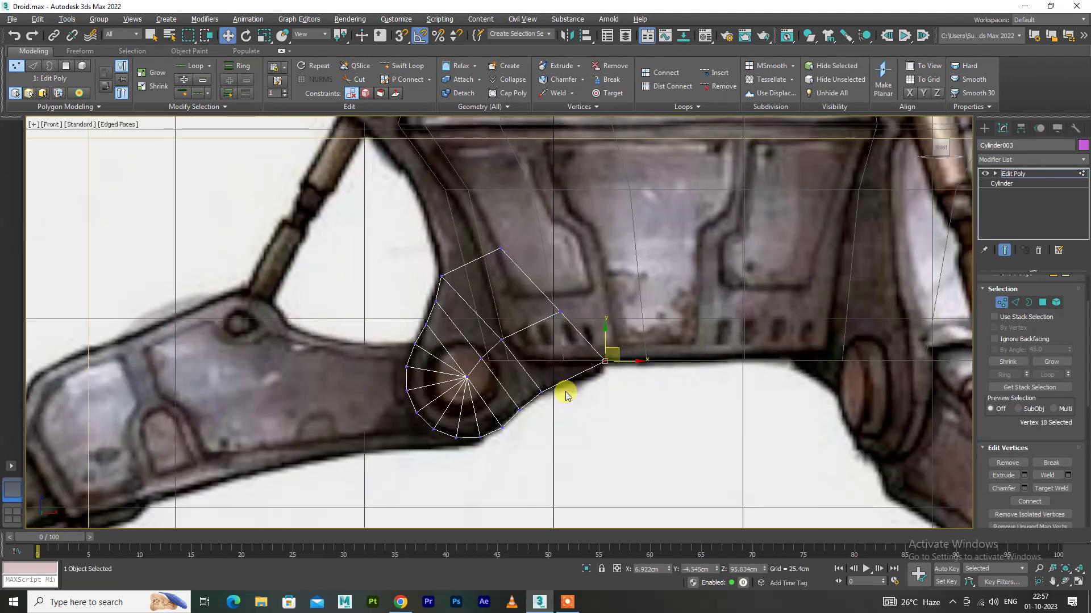
scroll(555, 358, "up", 5)
scroll(565, 368, "down", 3)
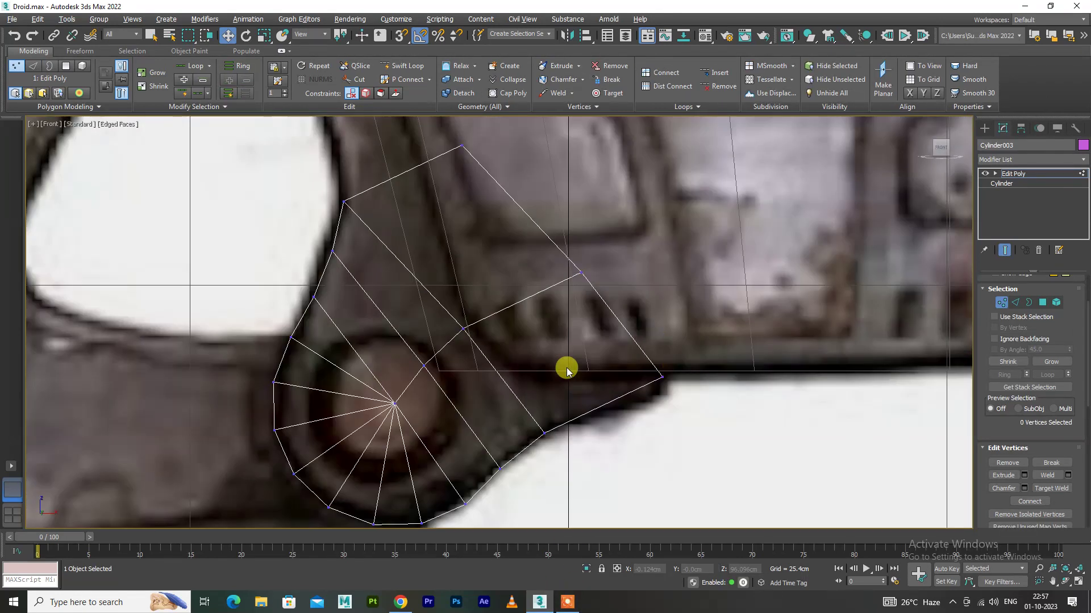
left_click(622, 322)
Move the outer edges and top vertex up along the leg outline
key("2")
left_click(622, 322)
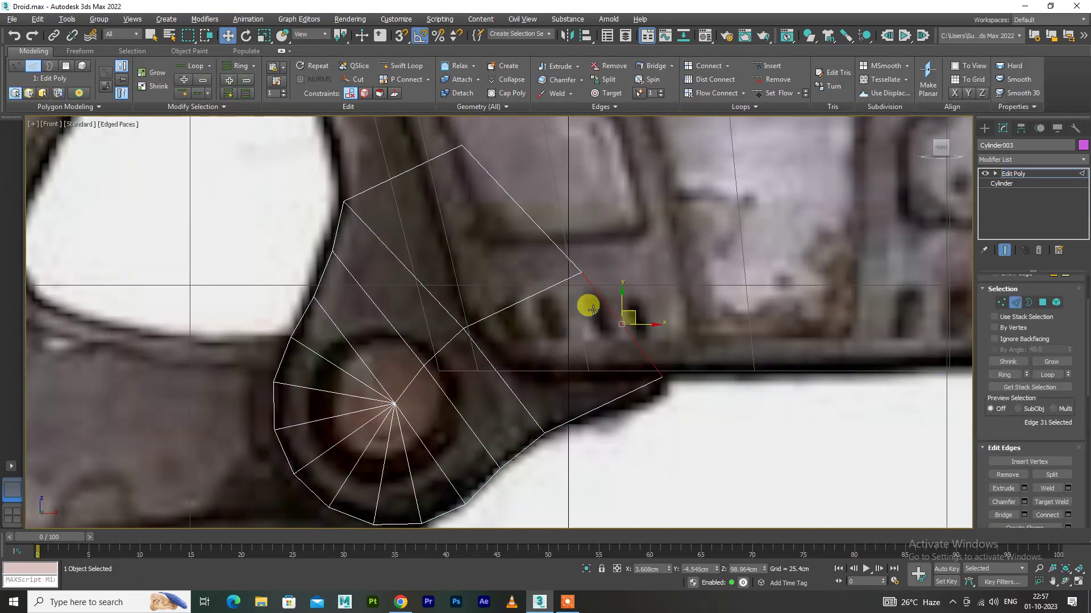
mouse_move(589, 305)
left_mouse_down()
mouse_move(534, 277)
mouse_move(582, 261)
left_mouse_up()
scroll(585, 278, "down", 4)
scroll(574, 284, "up", 8)
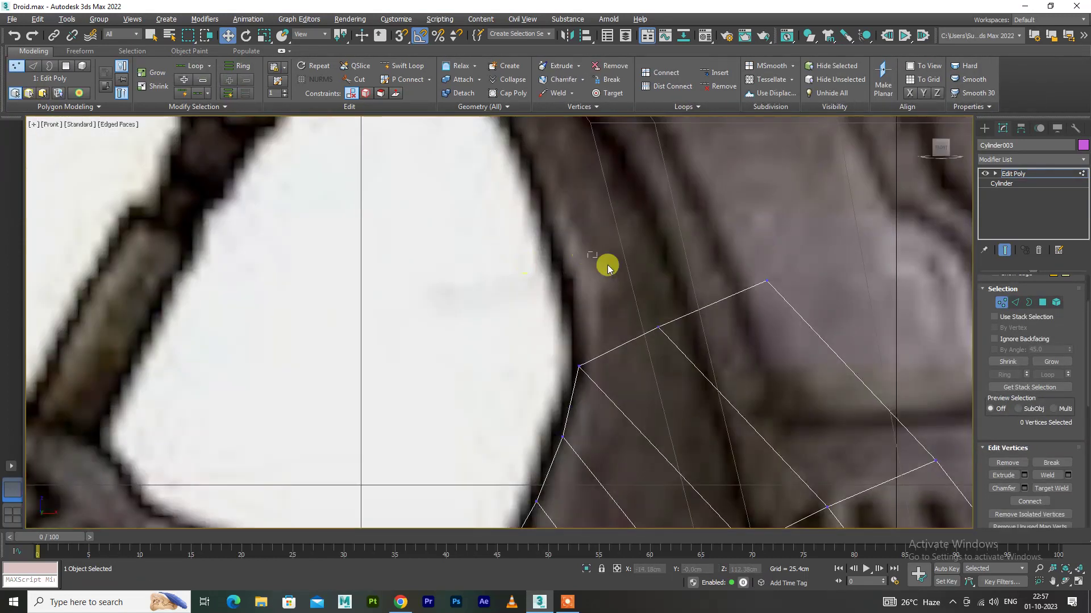
key("1")
left_click(652, 297)
left_click_drag(652, 297, 669, 236)
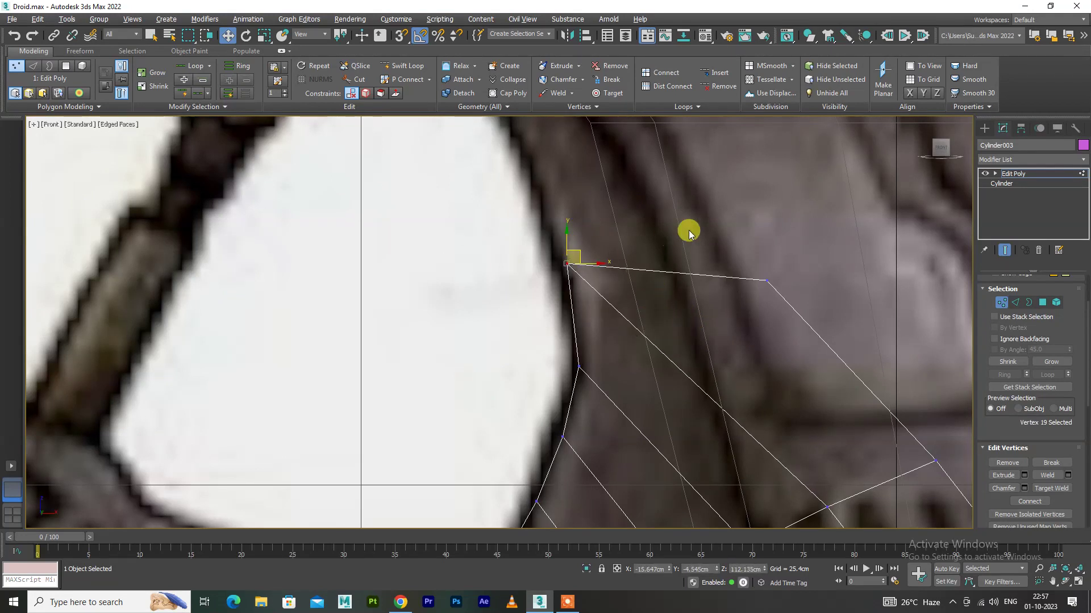
scroll(669, 236, "down", 3)
scroll(653, 181, "up", 2)
middle_click_drag(653, 181, 390, 285)
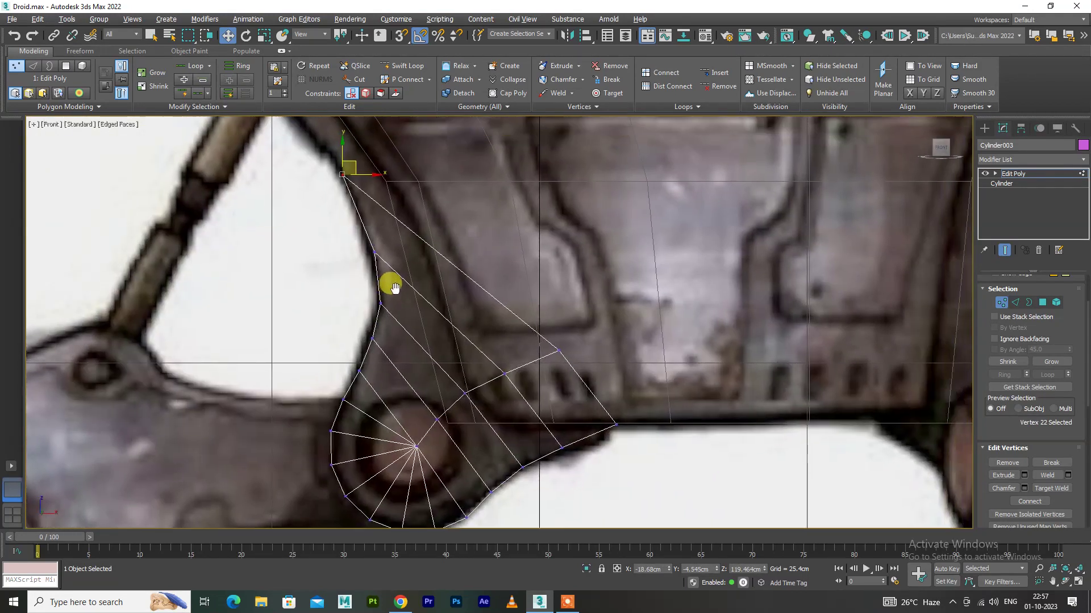
scroll(535, 225, "up", 3)
Pull the strip's edge and vertices up-left onto the outline so it meets the body's side
key("2")
left_click(548, 233)
scroll(495, 170, "down", 2)
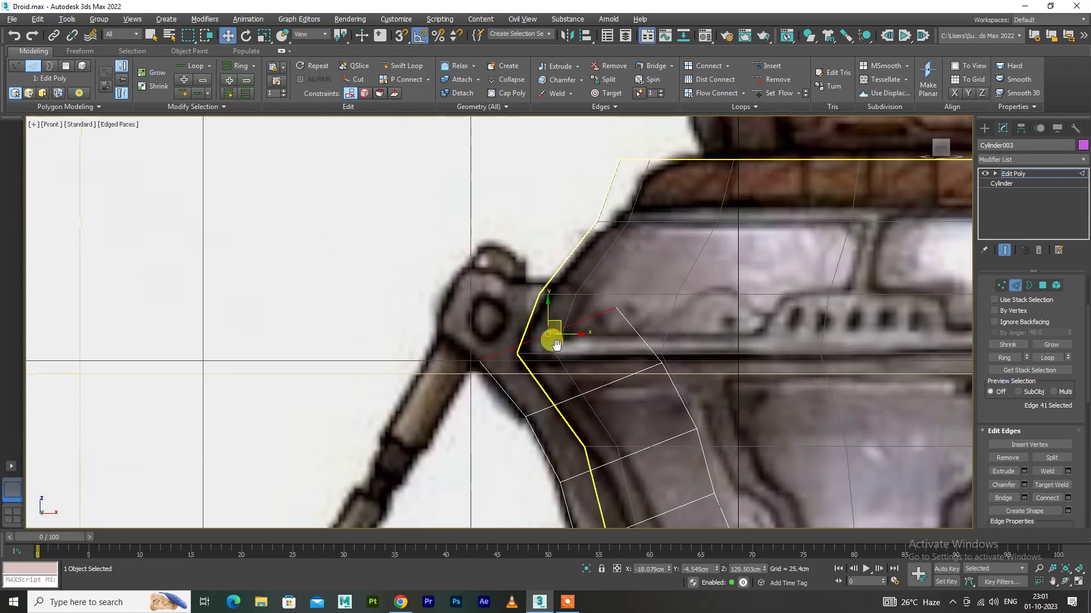
left_click(534, 297)
key("1")
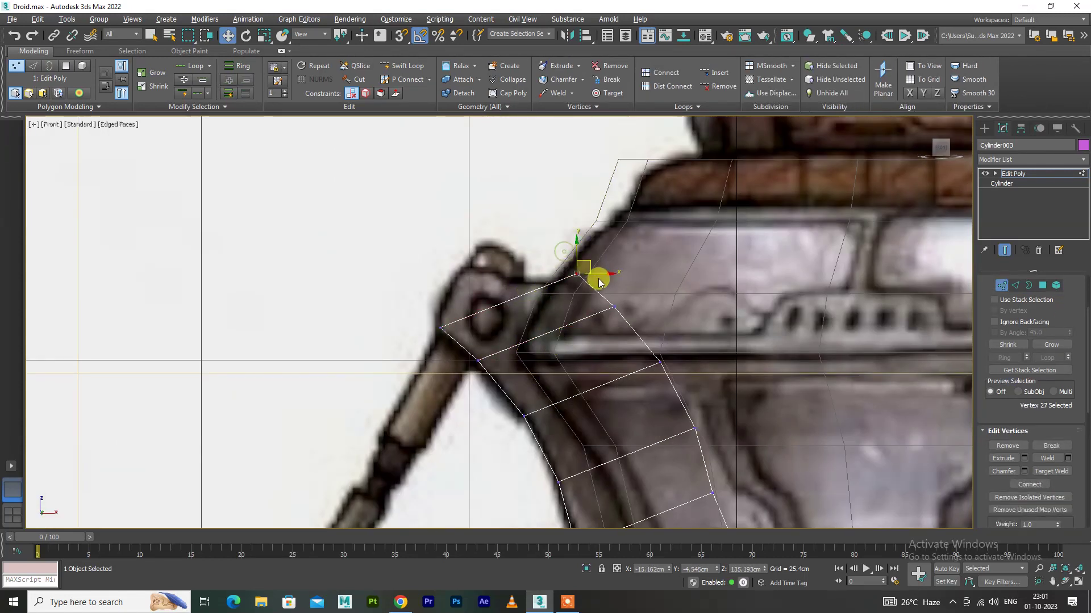
left_click_drag(559, 278, 489, 265)
left_click(613, 307)
left_click_drag(614, 307, 552, 284)
scroll(567, 337, "down", 3)
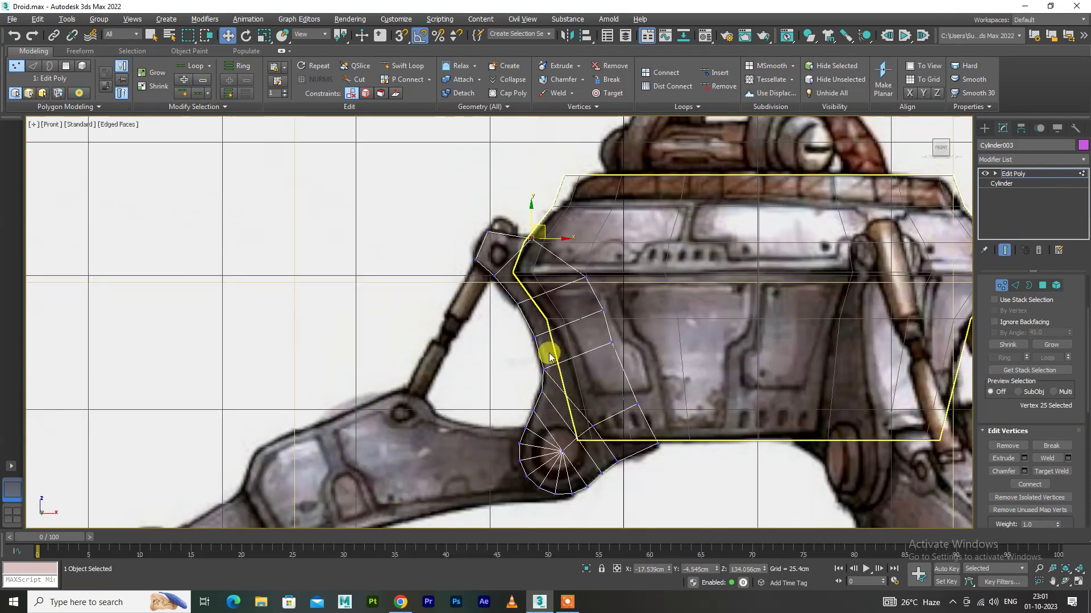
scroll(549, 312, "up", 3)
left_click_drag(541, 243, 597, 227)
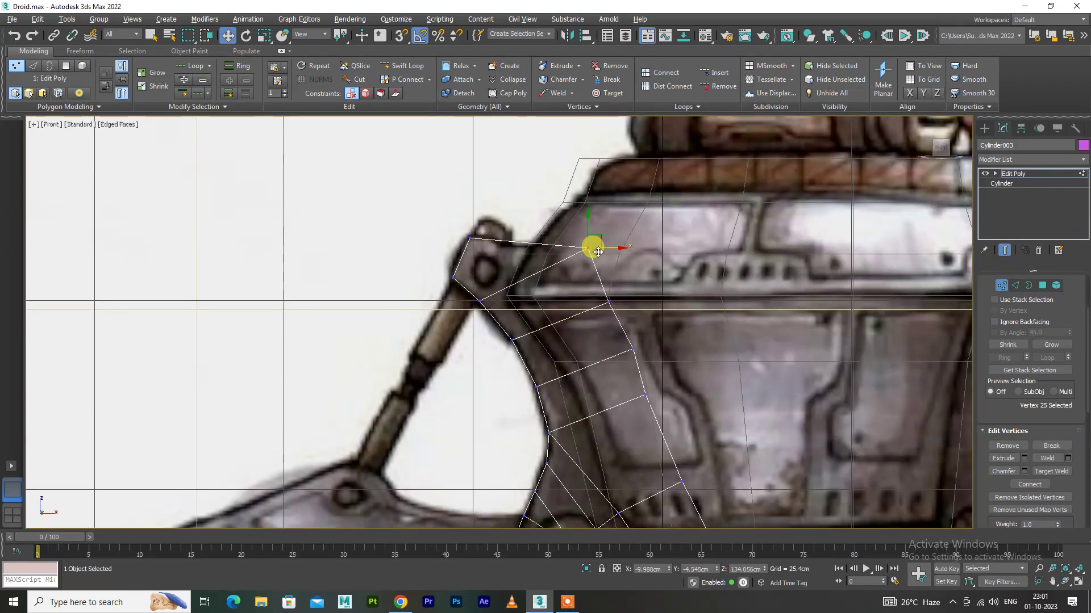
Adjust the leg piece's lower and upper vertices near the joint, panning to keep it framed
left_click(606, 302)
middle_click_drag(625, 302, 577, 210)
mouse_move(612, 286)
left_mouse_down()
mouse_move(577, 332)
mouse_move(619, 306)
left_mouse_up()
left_click(588, 257)
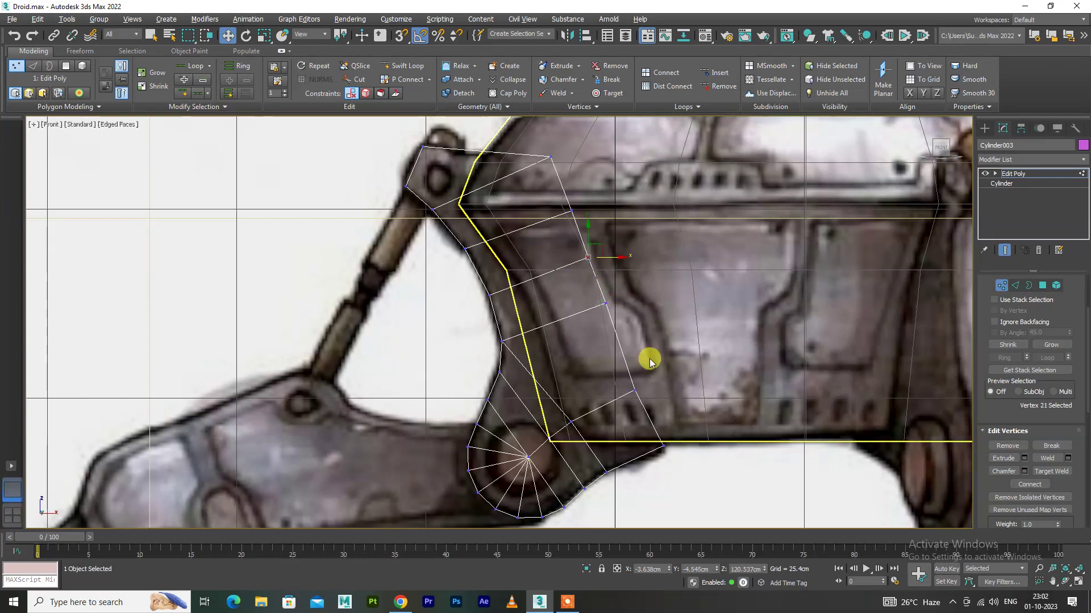
scroll(653, 388, "down", 3)
mouse_move(585, 340)
middle_mouse_down()
mouse_move(588, 291)
mouse_move(621, 268)
middle_mouse_up()
Centre the pivot on the Cylinder003 leg piece
key("1")
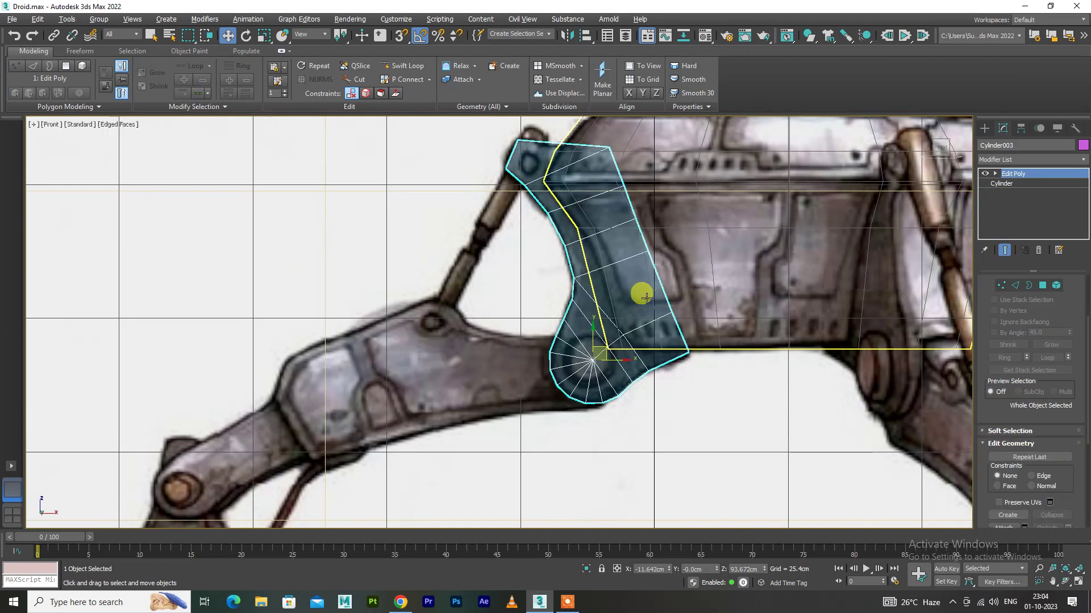
left_click(1021, 129)
left_click(1031, 207)
left_click(1030, 267)
left_click(1030, 207)
Clone Cylinder003 as Cylinder004, rotate it about 95° and move it onto the lower arm
left_click_drag(628, 275, 406, 311, "shift")
left_click(548, 348)
key("e")
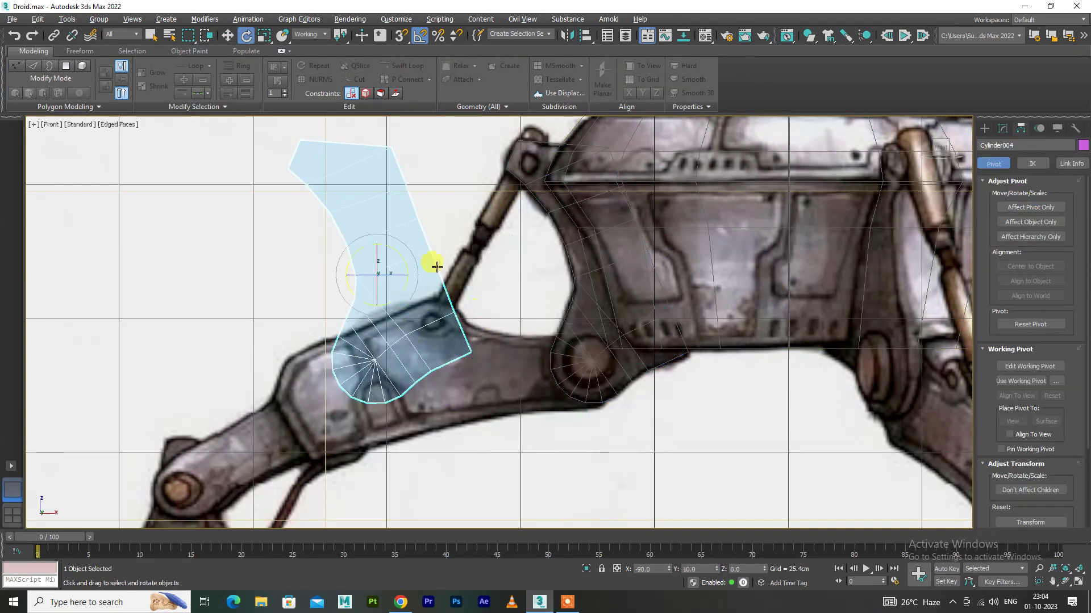
left_click_drag(409, 256, 445, 304)
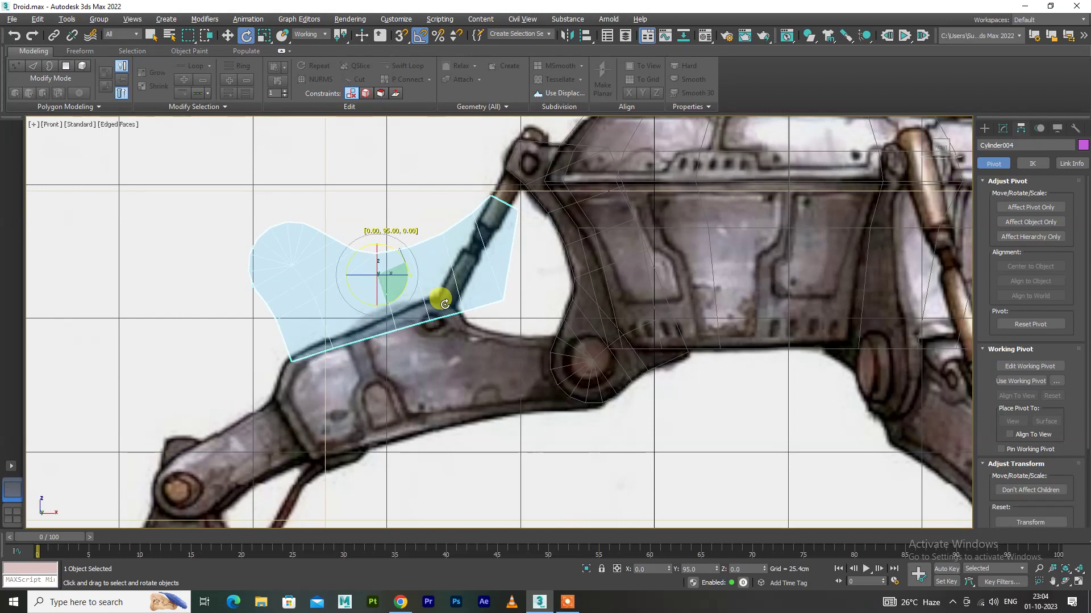
key("w")
mouse_move(361, 245)
left_mouse_down()
mouse_move(391, 393)
mouse_move(337, 377)
left_mouse_up()
Delete Cylinder004's end-cap faces and shift the piece left onto the arm segment
key("4")
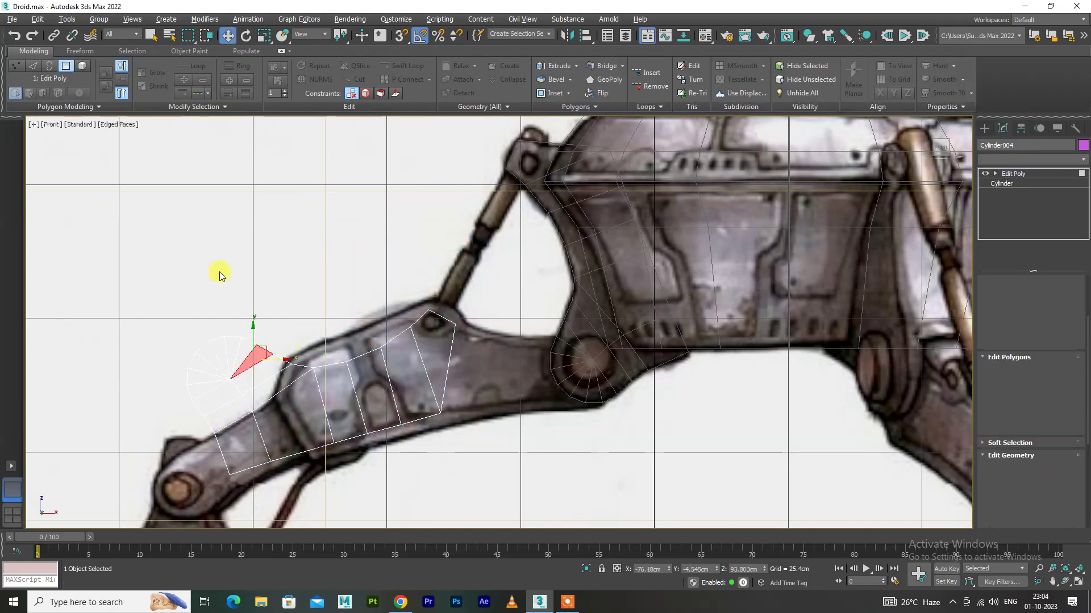
left_click_drag(219, 272, 295, 486)
key("Delete")
key("4")
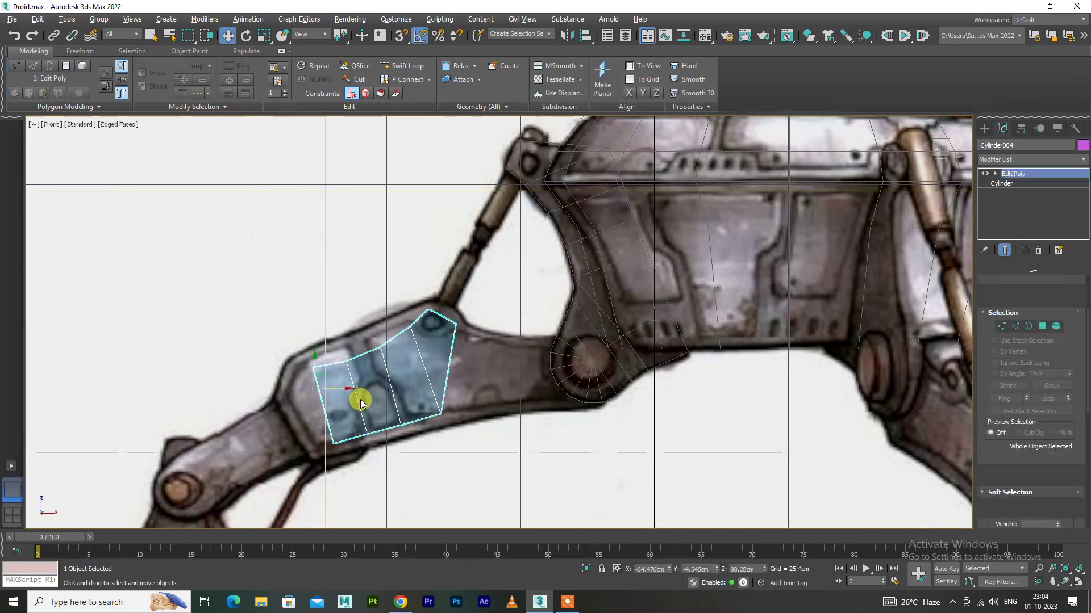
left_click_drag(337, 388, 295, 398)
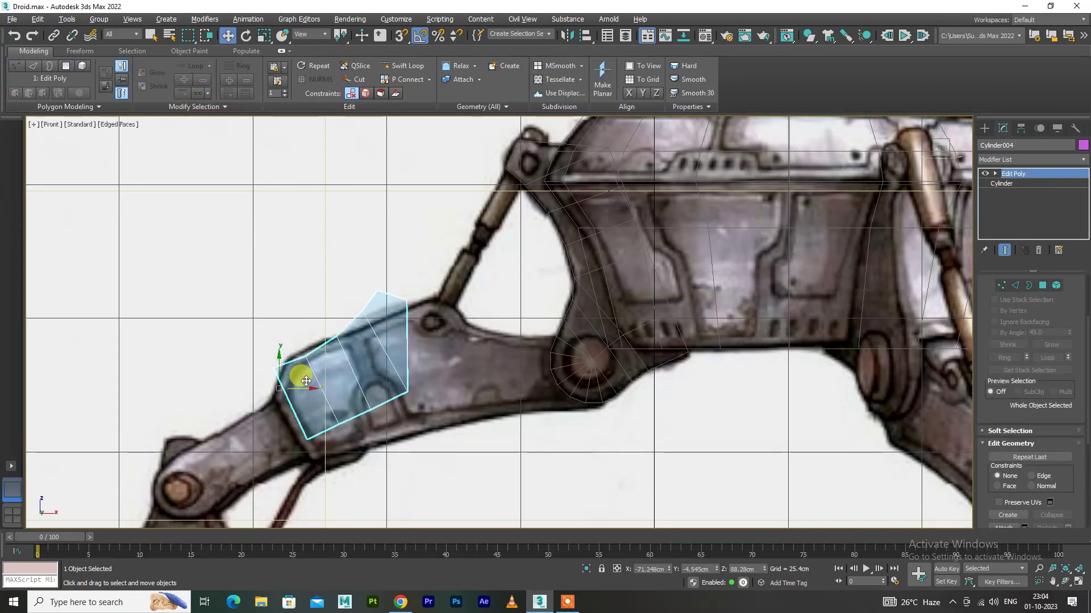
Move Cylinder004's vertices to fit the strip to the lower leg segment's outline
key("1")
left_click(273, 396)
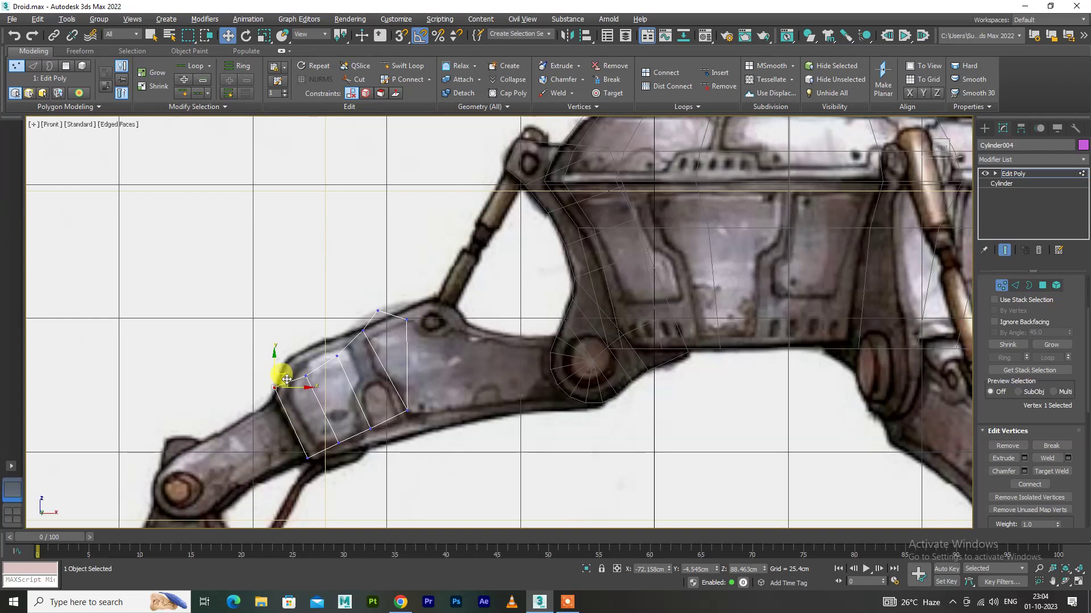
left_click_drag(296, 468, 321, 447)
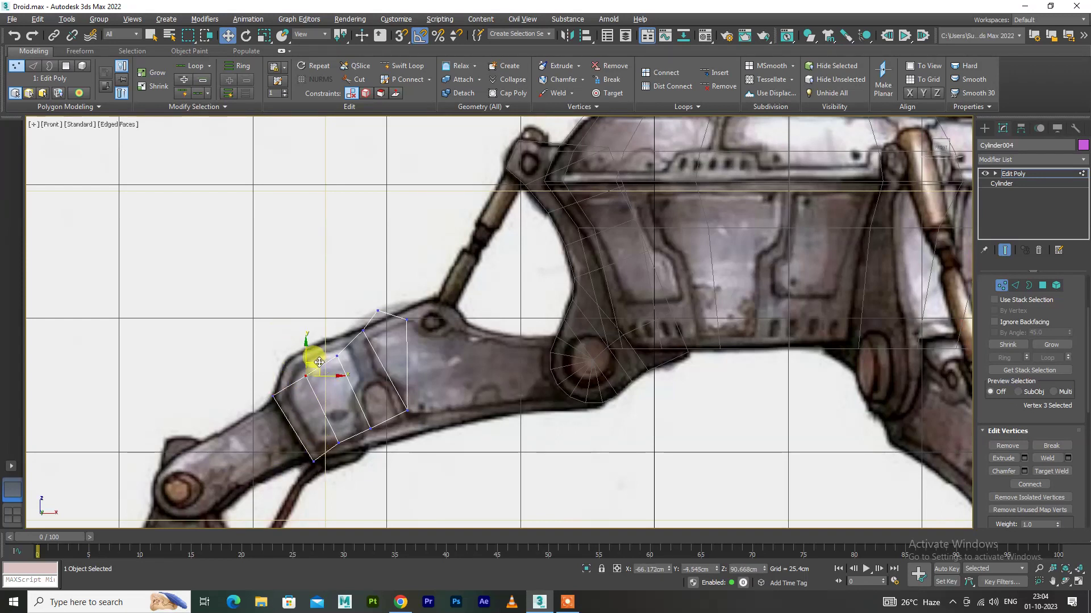
left_click_drag(426, 339, 450, 324)
mouse_move(339, 307)
left_mouse_down()
mouse_move(348, 346)
mouse_move(366, 322)
left_mouse_up()
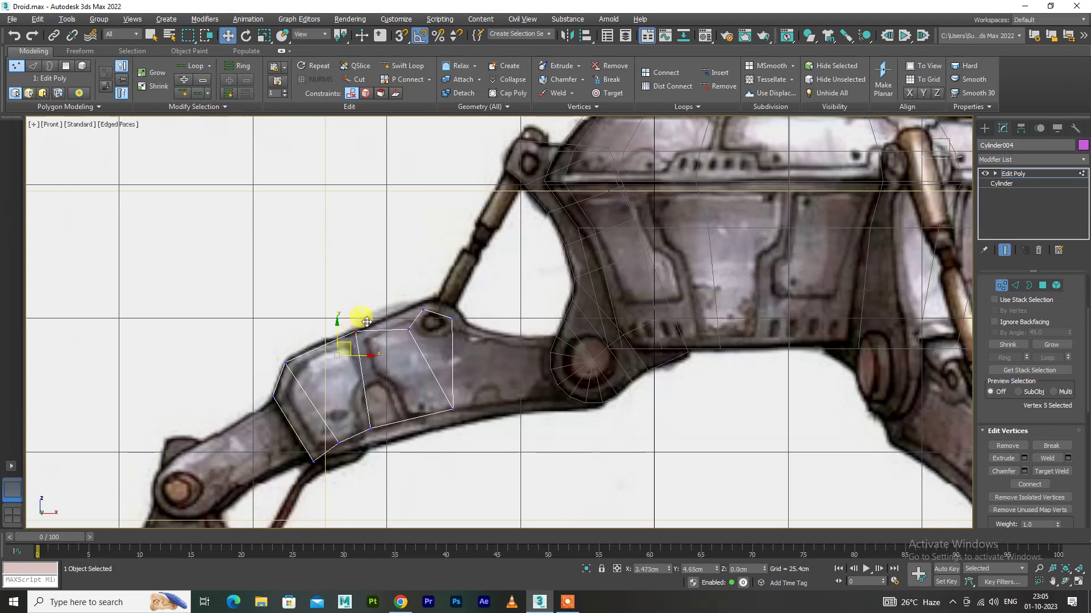
left_click(339, 442)
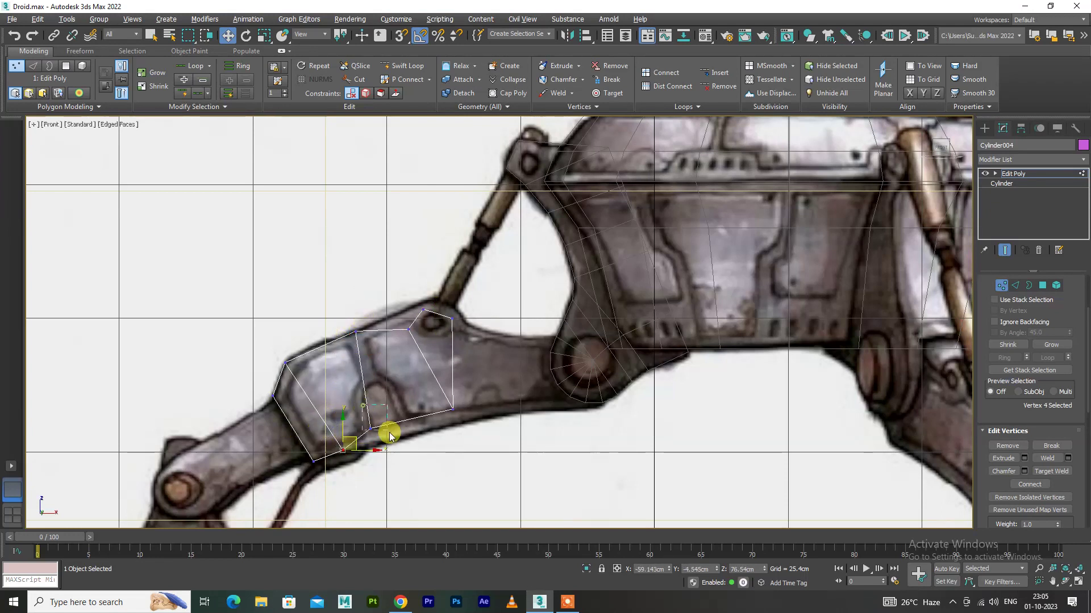
left_click_drag(370, 428, 498, 417)
mouse_move(397, 307)
left_mouse_down()
mouse_move(438, 339)
mouse_move(412, 293)
left_mouse_up()
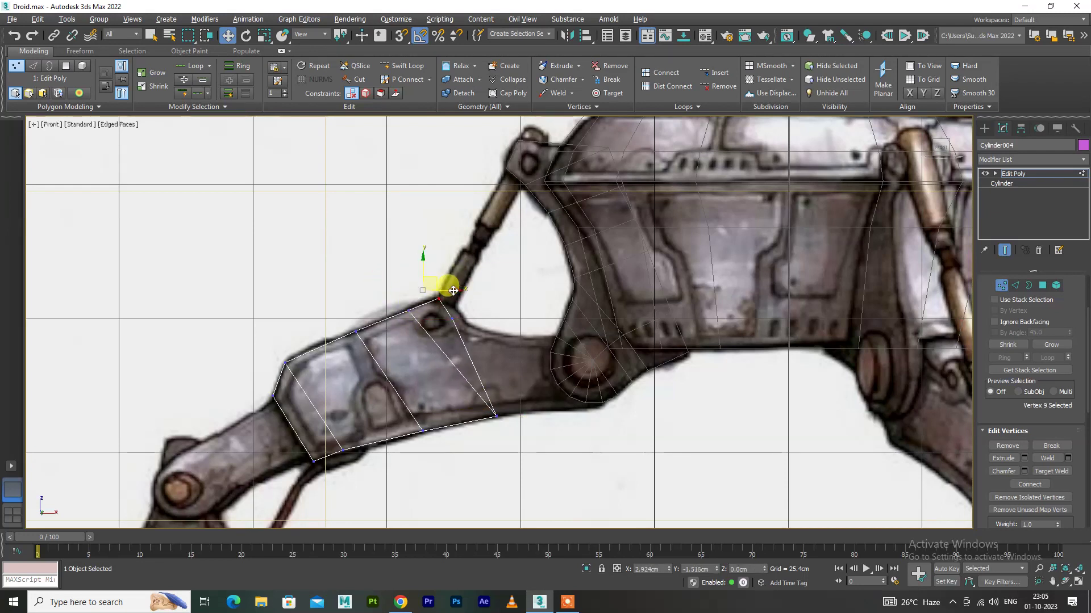
left_click_drag(441, 333, 471, 301)
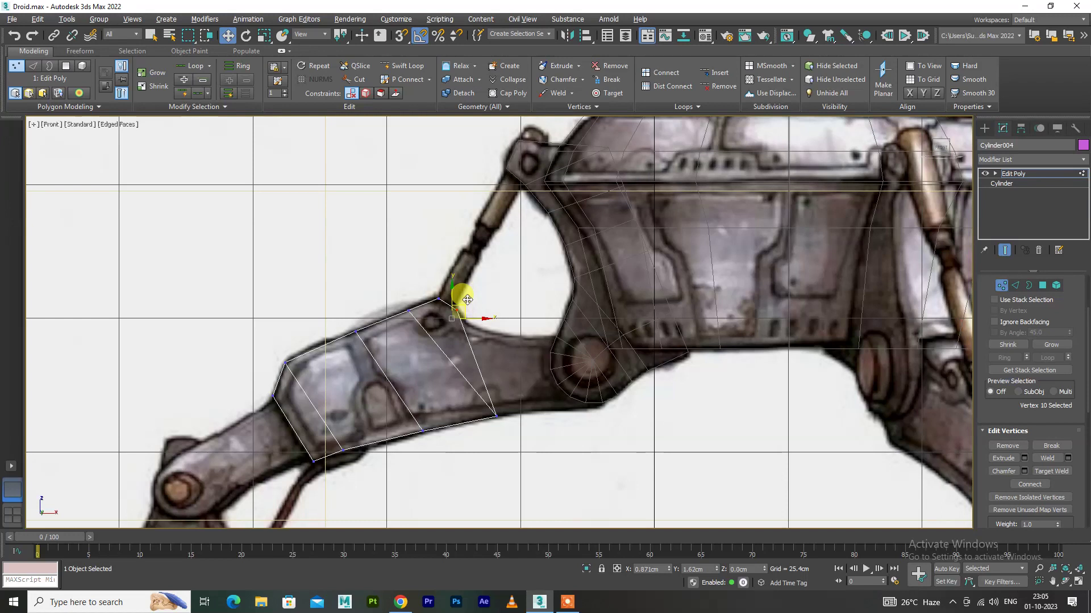
left_click_drag(512, 410, 489, 419)
left_click_drag(458, 312, 482, 312)
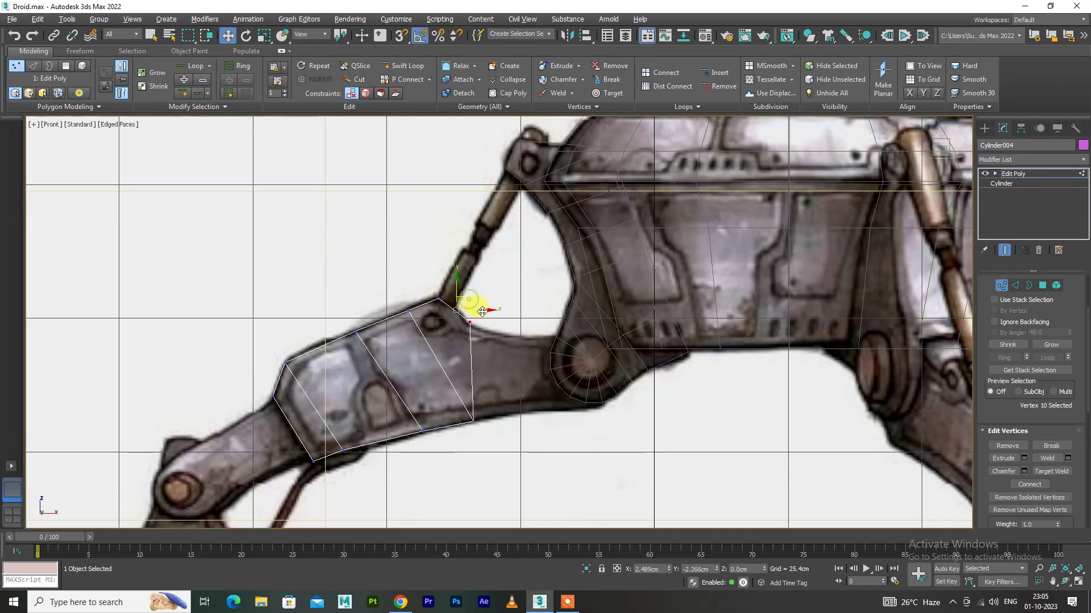
Stretch the strip's right end edge and vertices out to the knee joint
key("2")
left_click(468, 363)
left_click_drag(536, 373, 574, 375)
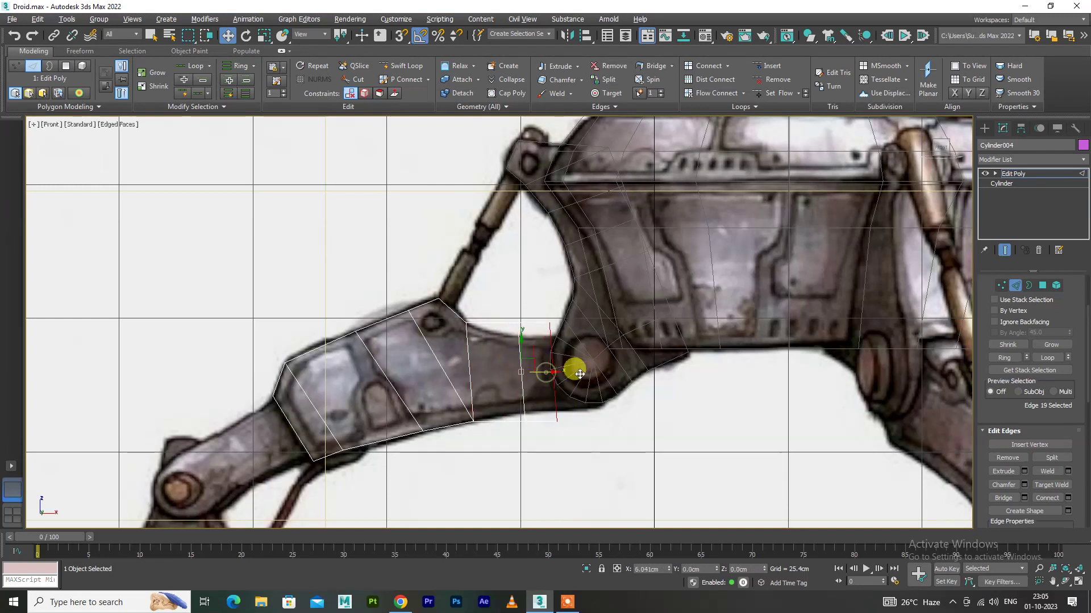
key("1")
left_click(578, 322)
left_click_drag(575, 432, 595, 406)
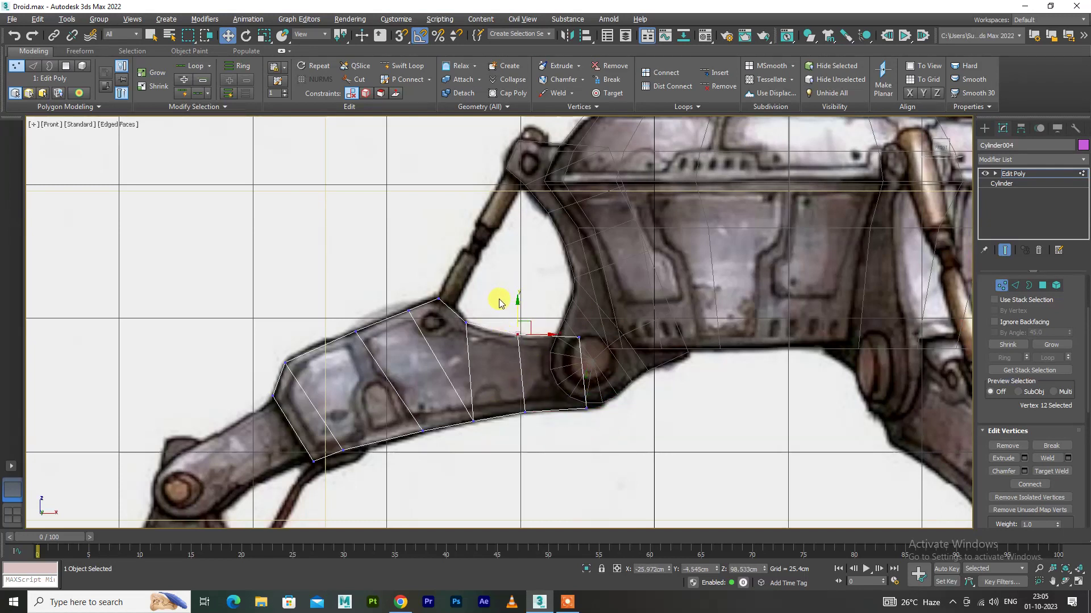
left_click_drag(450, 287, 586, 394)
left_click(292, 196)
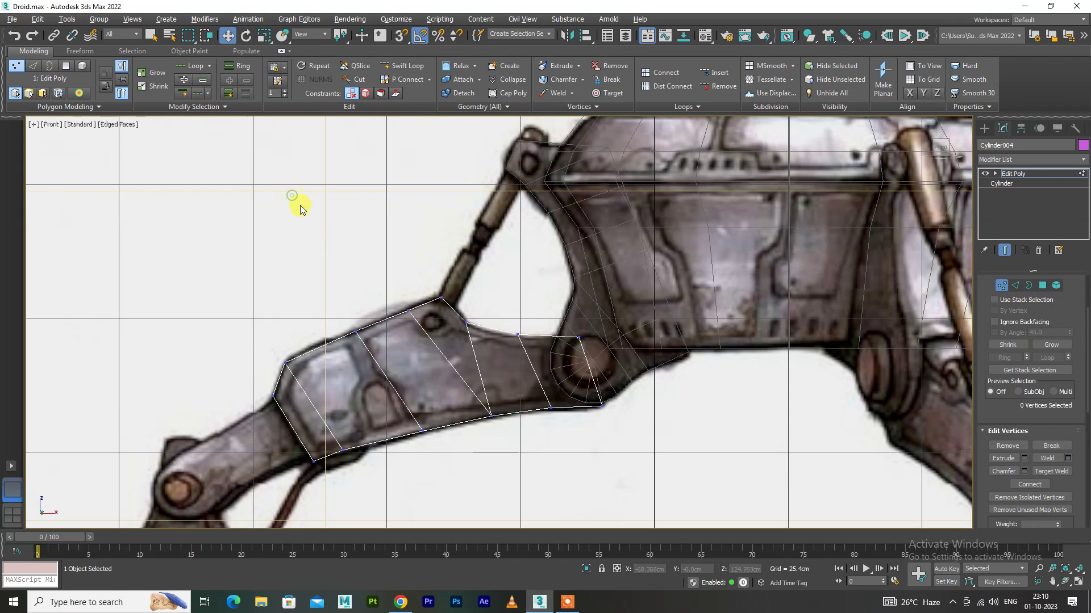
key("1")
scroll(438, 307, "down", 5)
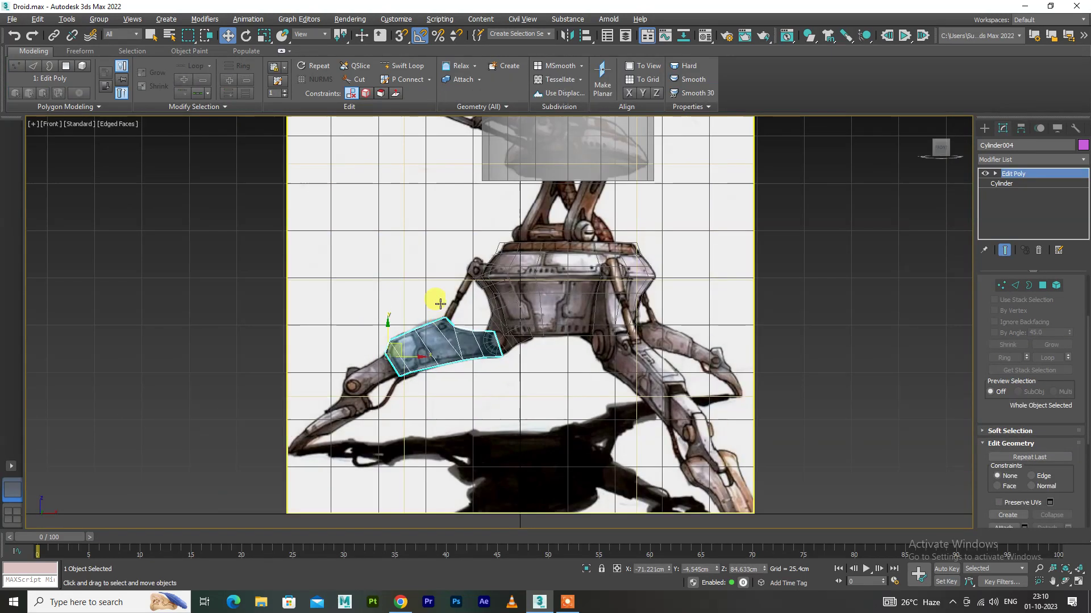
In the Perspective view, select the leg and body block-out pieces together
key("p")
middle_click_drag(468, 342, 382, 378, "alt")
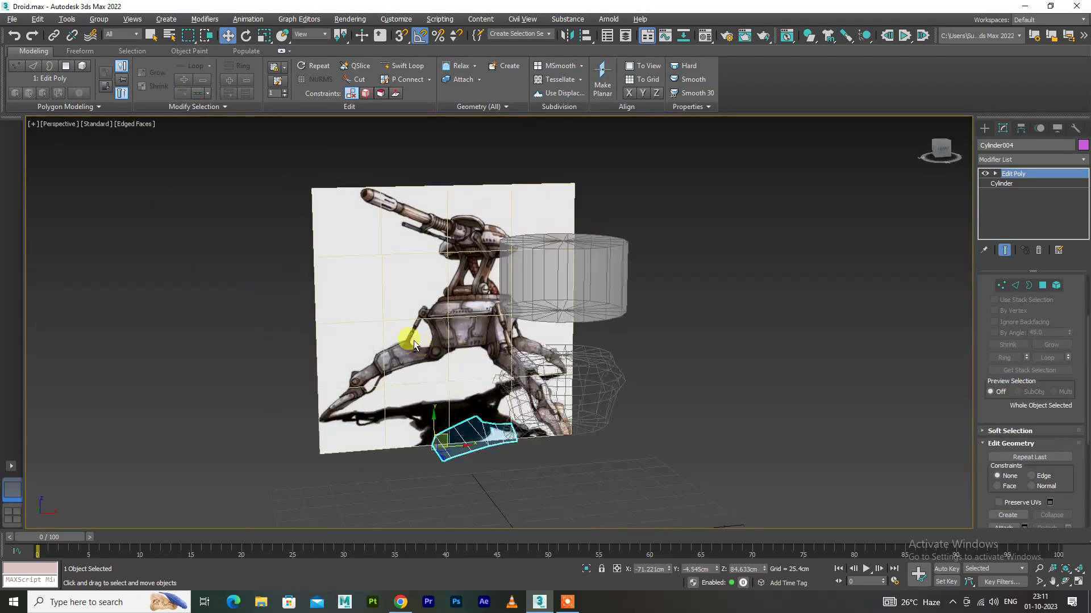
left_click(467, 461)
left_click(482, 443)
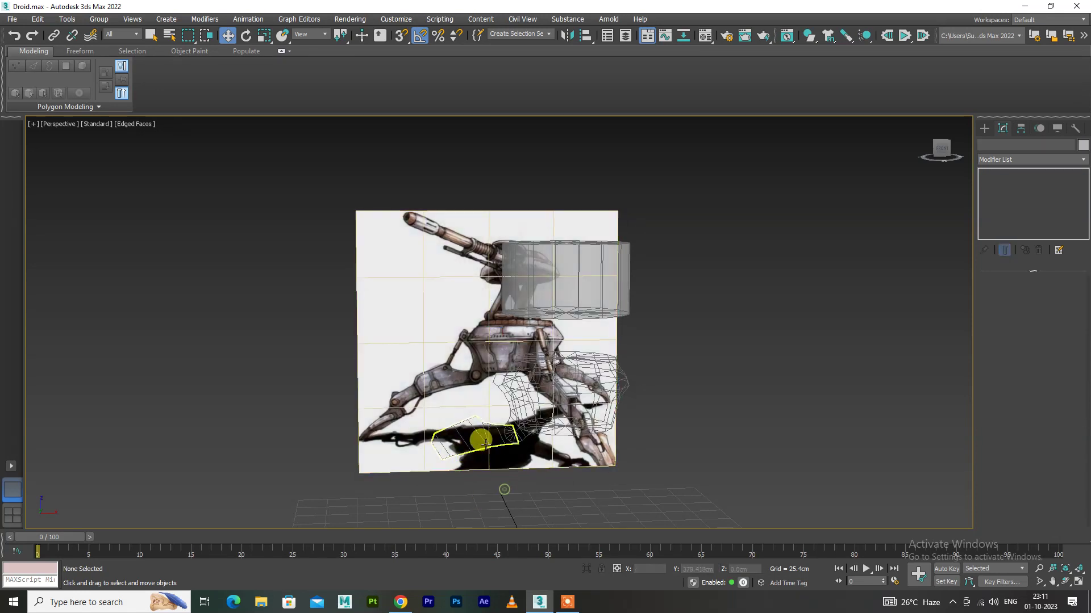
mouse_move(499, 445)
middle_mouse_down("alt")
mouse_move(540, 433)
mouse_move(575, 449)
mouse_move(597, 340)
middle_mouse_up("alt")
left_click_drag(597, 341, 470, 468)
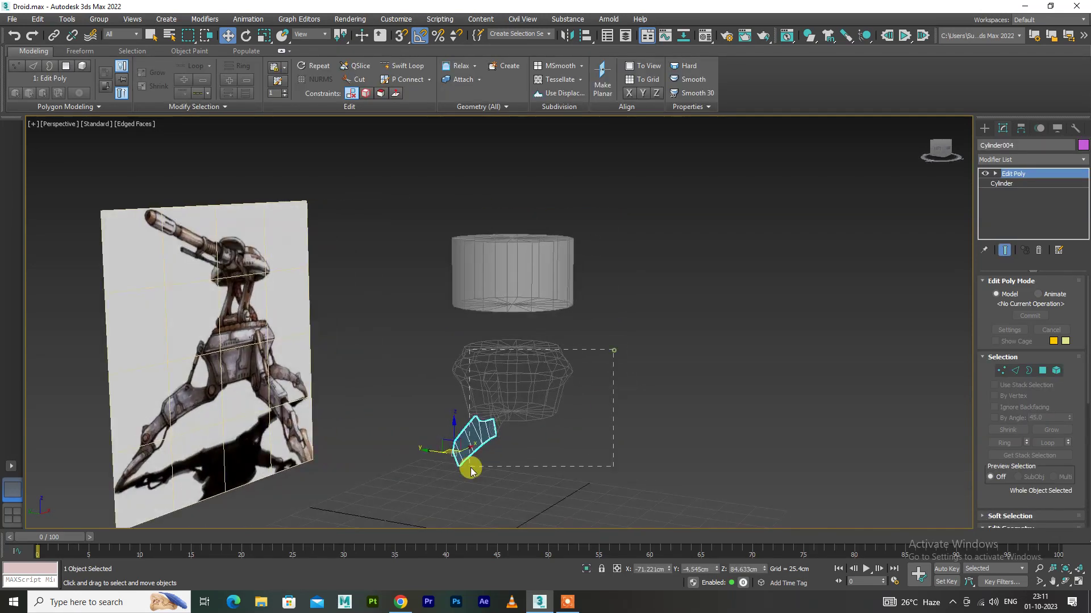
Enable See-Through in Object Properties for the selected pieces
right_click(524, 418)
left_click(537, 488)
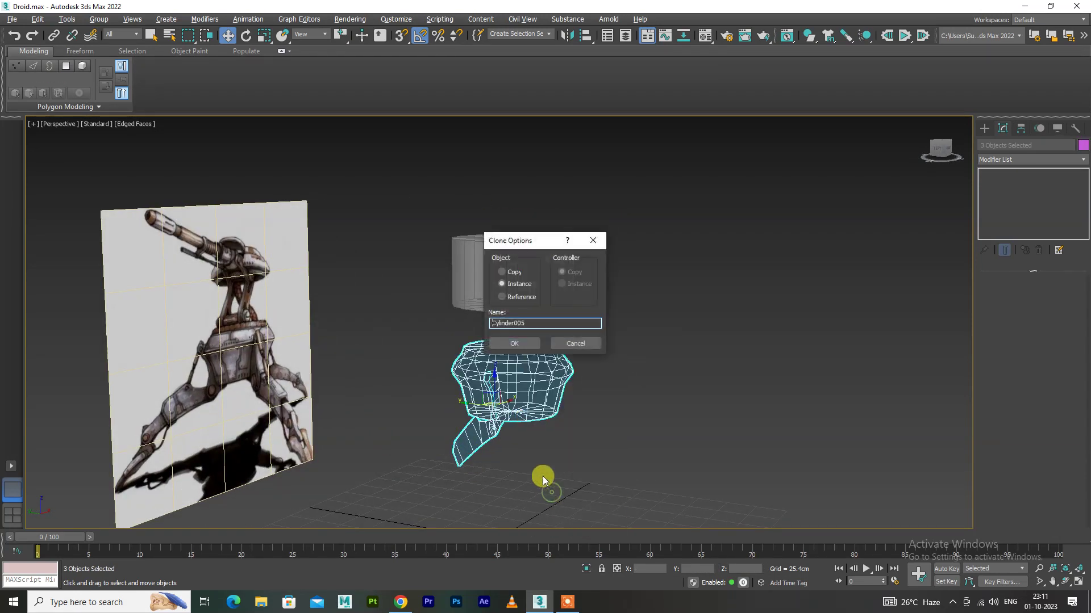
left_click(575, 343)
right_click(534, 415)
left_click(556, 495)
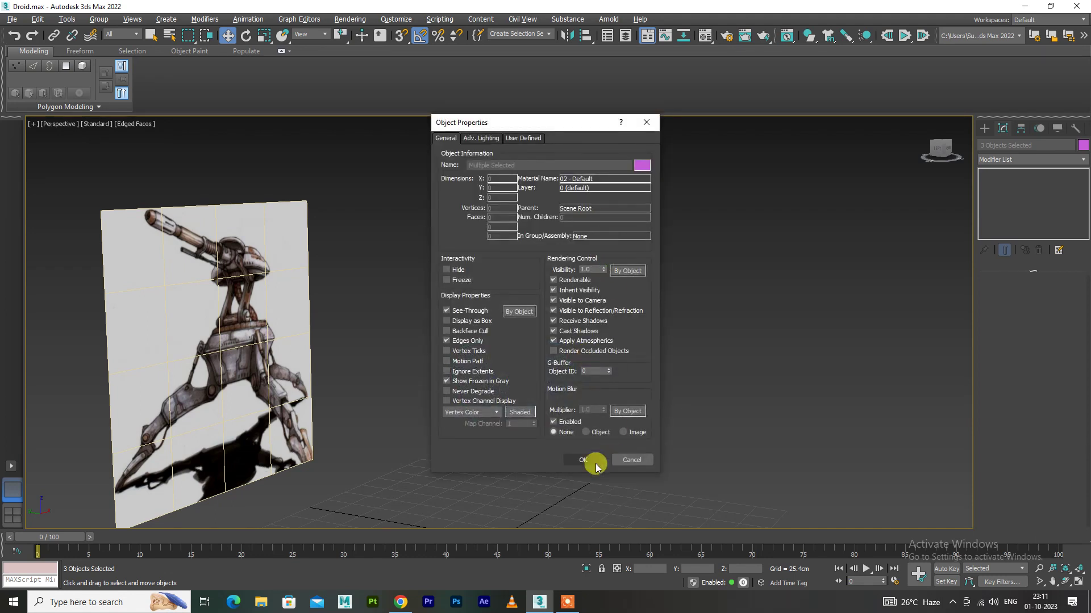
left_click(585, 460)
left_click(650, 449)
Select the droid body and make it opaque again with Alt+X
middle_click_drag(650, 448, 540, 470, "alt")
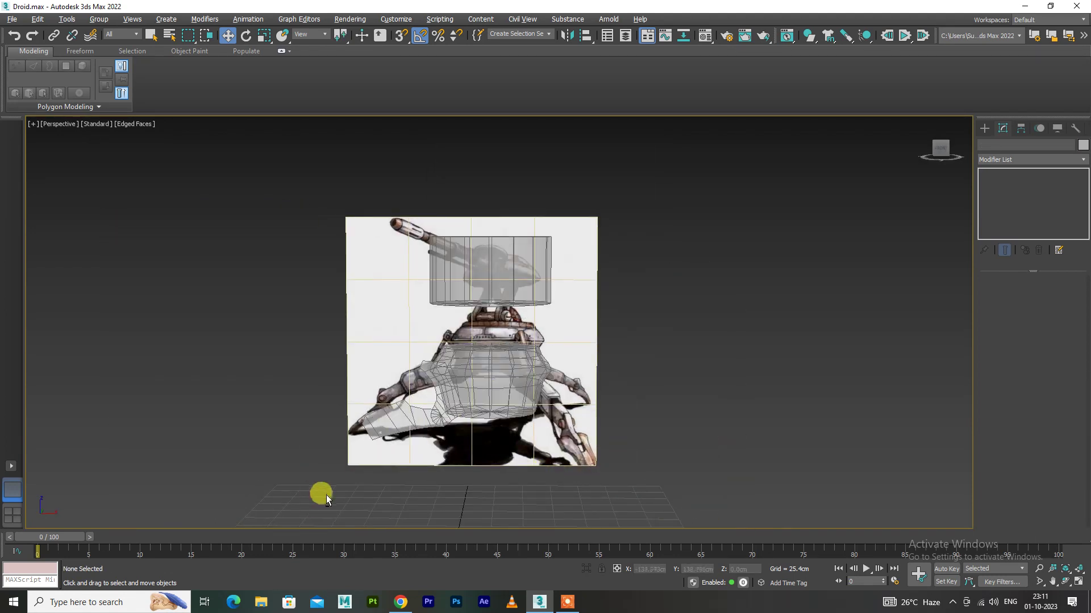
middle_click_drag(318, 494, 403, 496, "alt")
left_click_drag(403, 496, 510, 413)
left_click(539, 414)
key("alt+x")
left_click(576, 438)
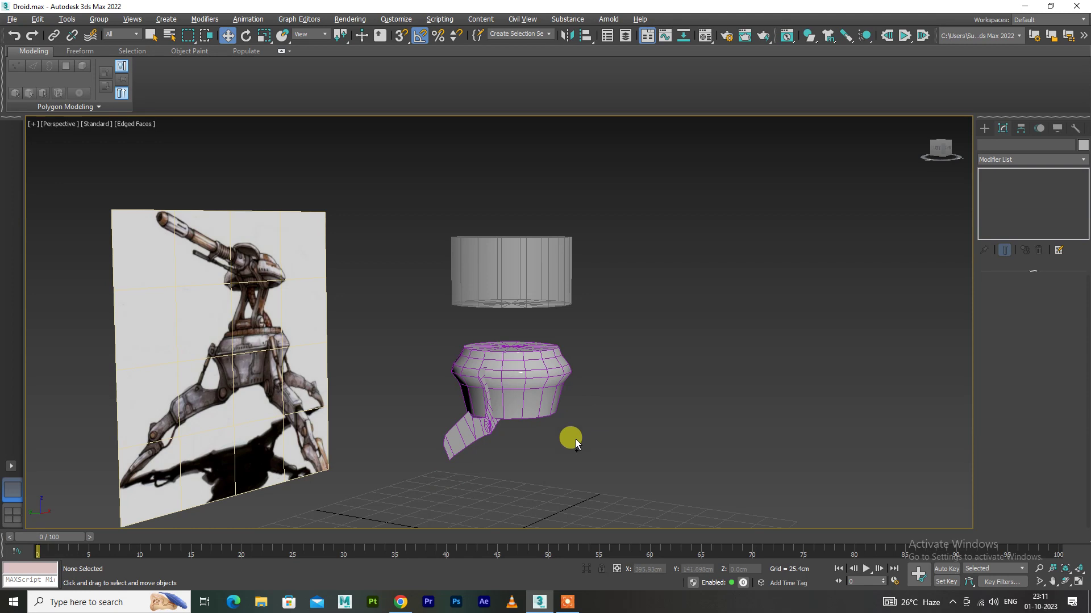
Inspect the pieces from other angles, then frame the leg in the Front view
mouse_move(541, 454)
middle_mouse_down("alt")
mouse_move(462, 450)
mouse_move(641, 451)
mouse_move(463, 446)
mouse_move(499, 446)
middle_mouse_up("alt")
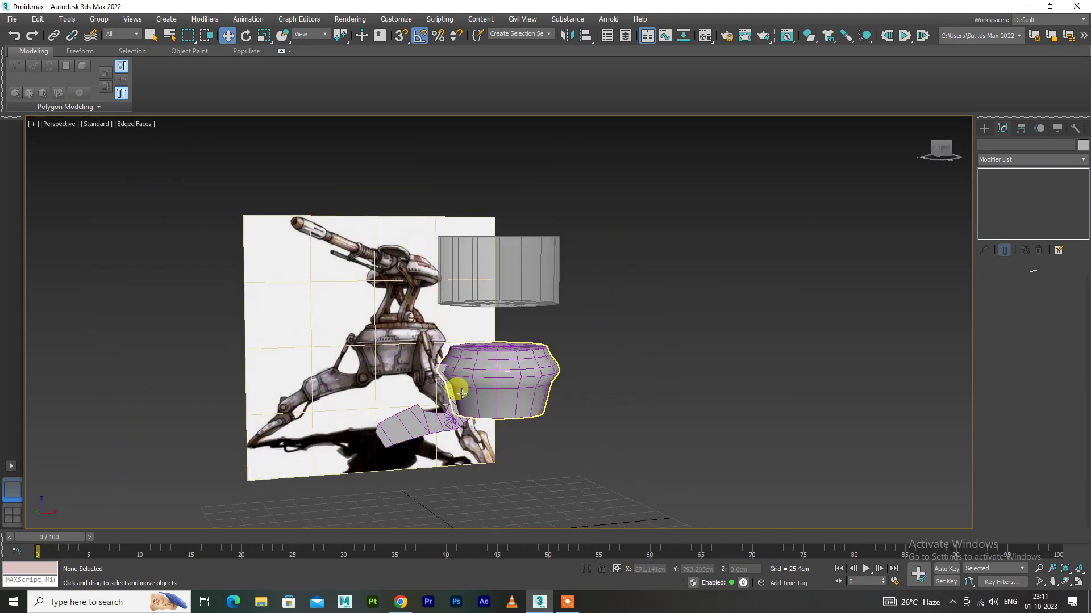
left_click(442, 421)
scroll(443, 423, "up", 3)
mouse_move(441, 429)
middle_mouse_down("alt")
mouse_move(517, 433)
mouse_move(377, 409)
mouse_move(502, 436)
mouse_move(458, 433)
middle_mouse_up("alt")
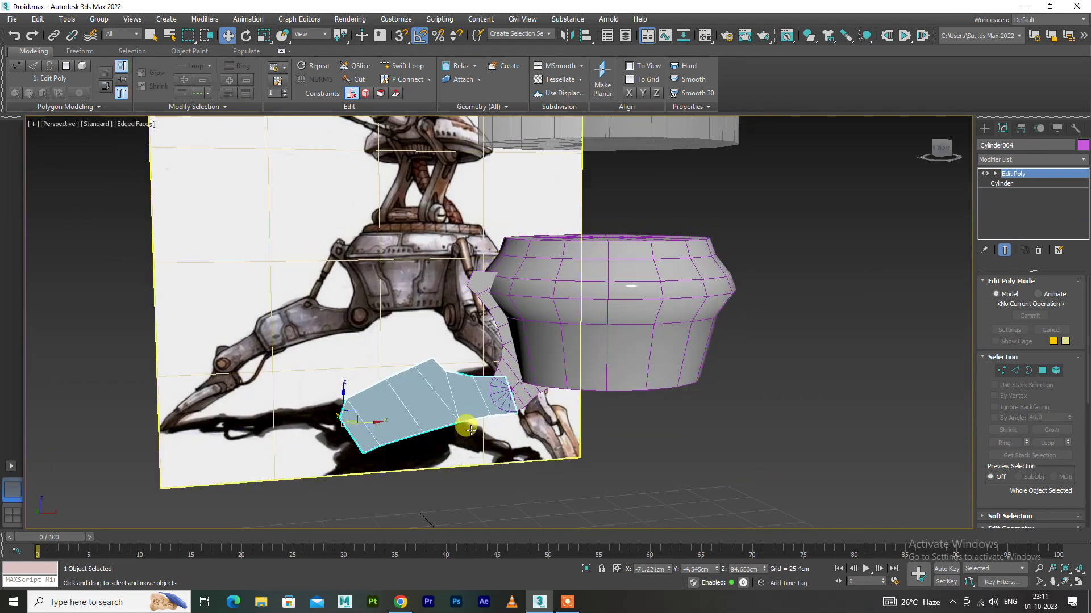
left_click(535, 495)
key("f")
middle_click_drag(426, 382, 487, 312)
left_click(487, 312)
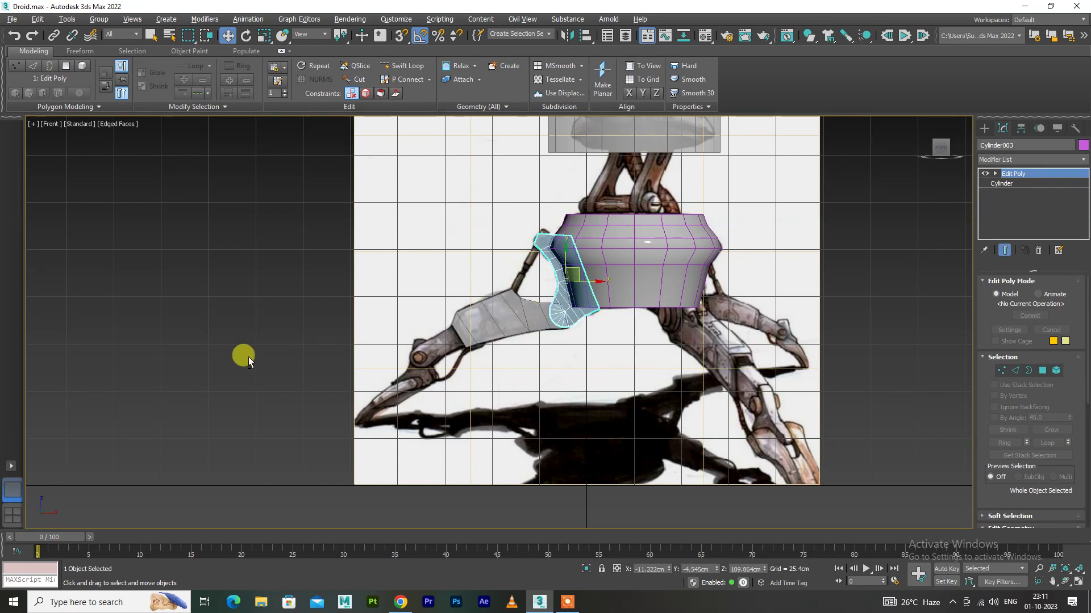
left_click(243, 355)
Select the body and leg pieces and confirm See-Through in their properties
left_click(595, 284)
right_click(560, 312)
left_click(548, 312, "ctrl")
right_click(536, 353)
left_click(541, 400)
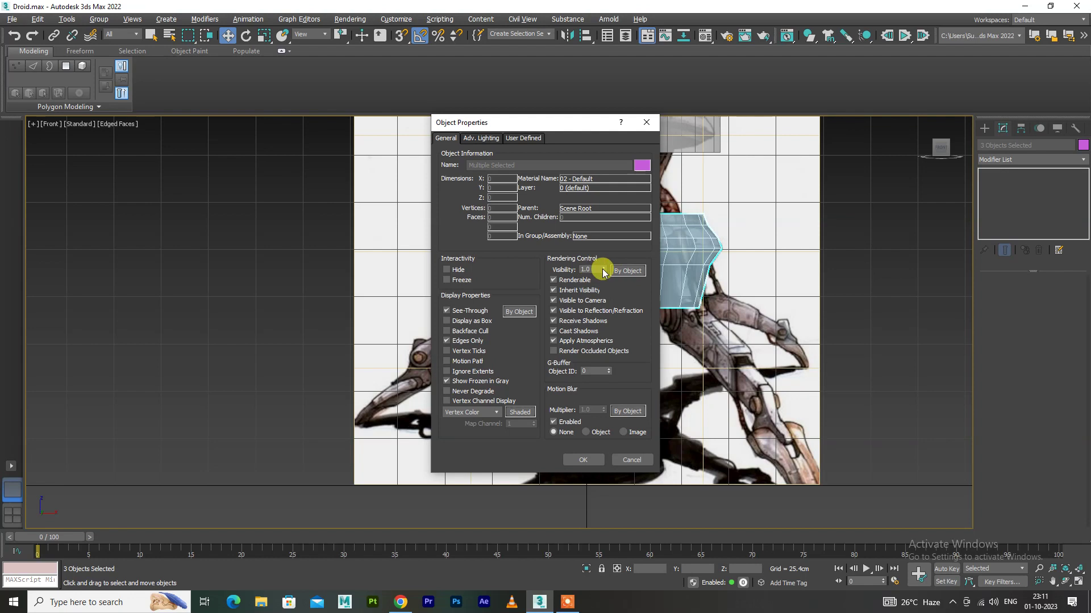
key("Return")
scroll(489, 318, "up", 3)
left_click(489, 319)
scroll(453, 312, "up", 5)
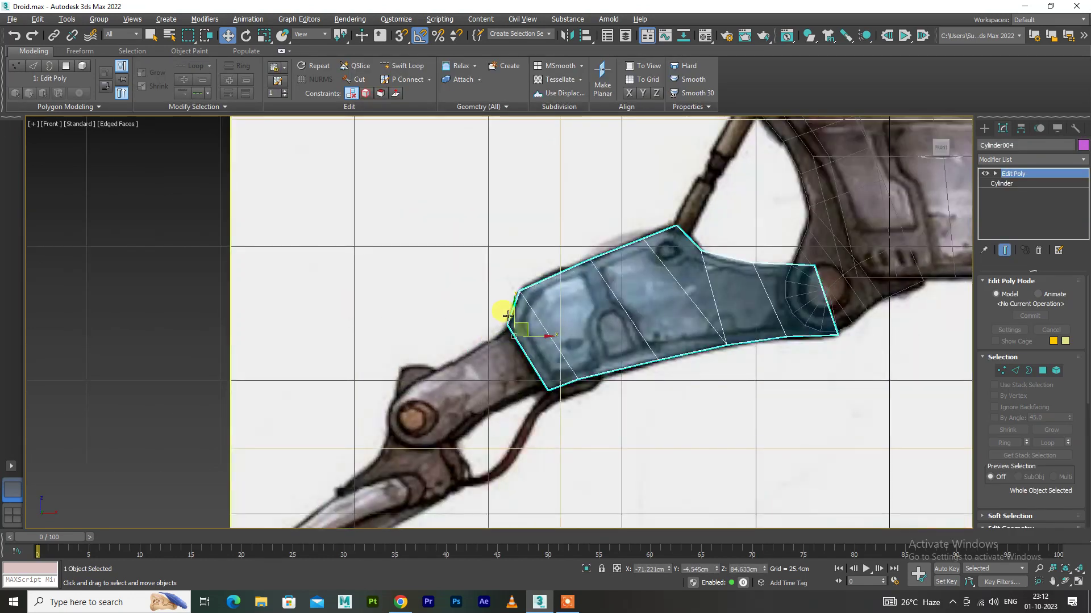
Shift-scale the leg piece into a slightly smaller Cylinder005 and move it onto the lower leg
left_click(828, 275)
left_click_drag(823, 227, 438, 318)
key("r")
left_click(540, 348)
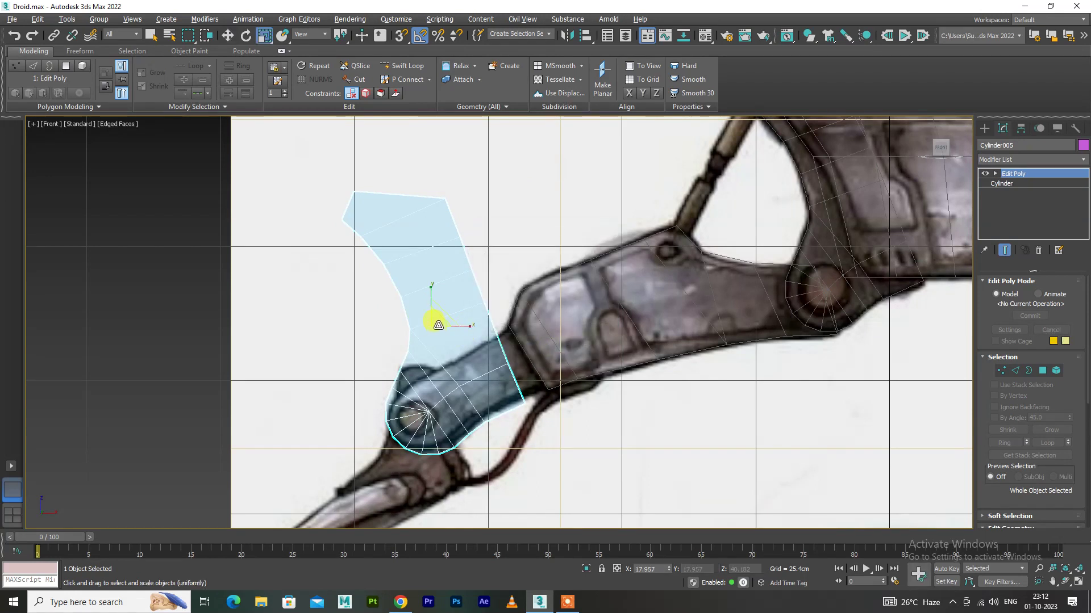
scroll(441, 332, "up", 3)
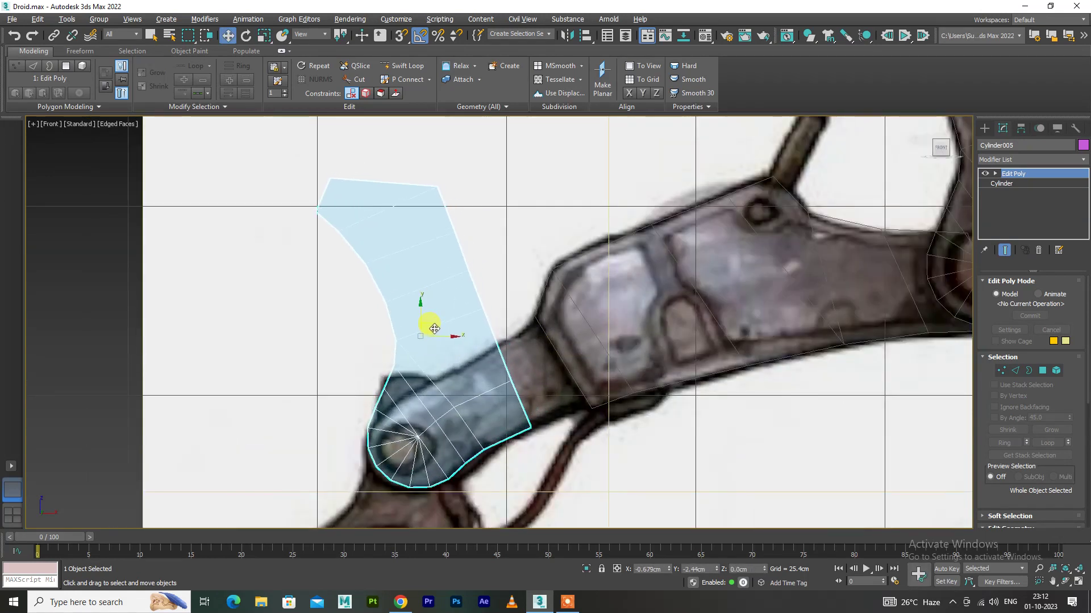
left_click_drag(426, 327, 423, 347)
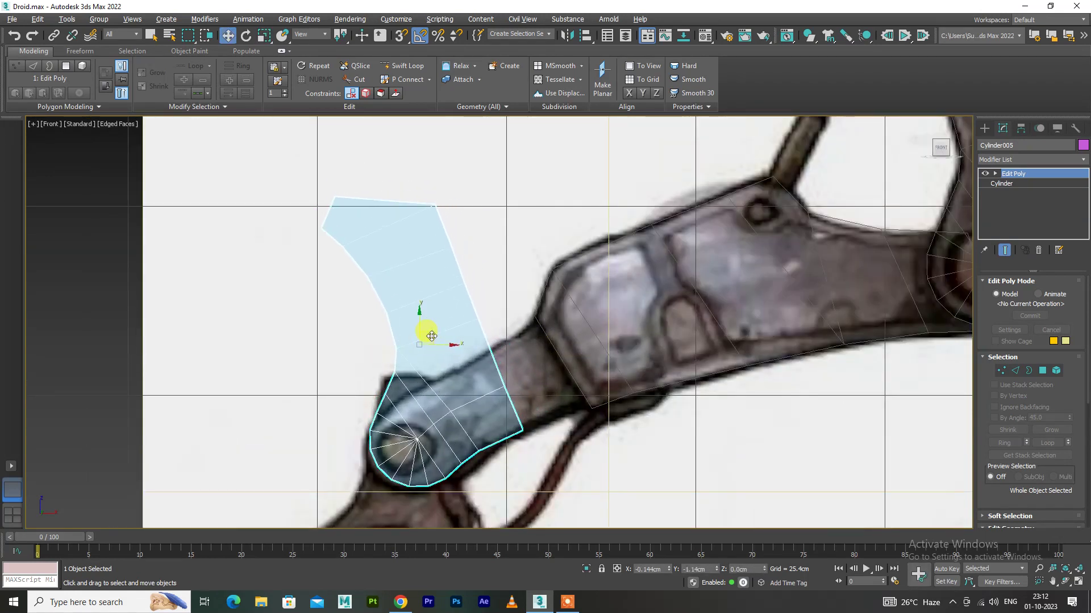
key("w")
left_click_drag(425, 329, 498, 329)
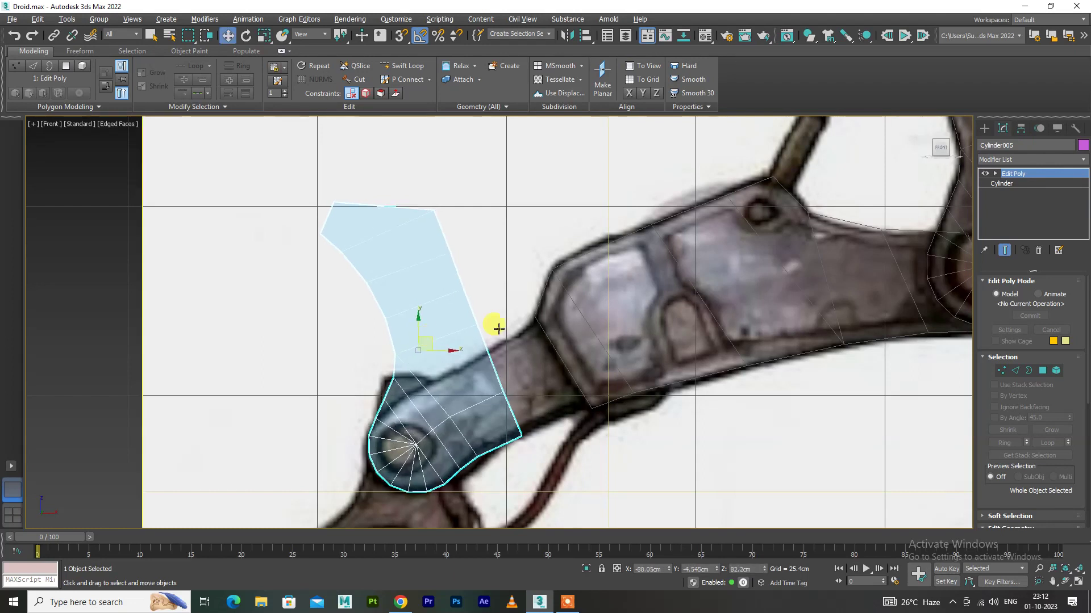
Move Cylinder005's left-end vertices down-right onto the knee joint outline
left_click(1043, 372)
left_click_drag(299, 176, 465, 304)
left_click(471, 301)
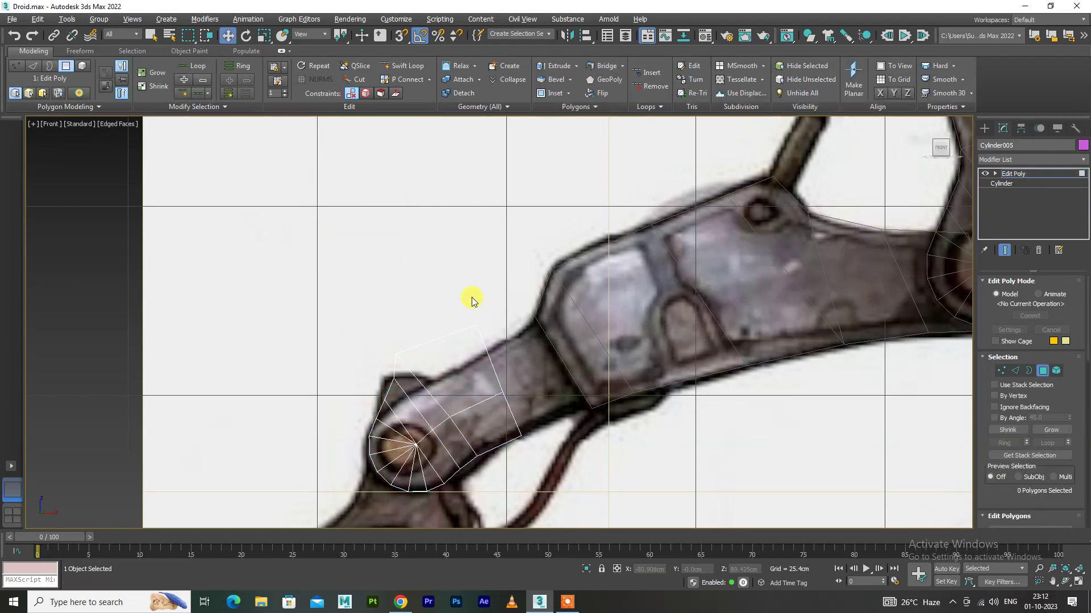
key("1")
scroll(423, 362, "up", 3)
scroll(360, 340, "down", 1)
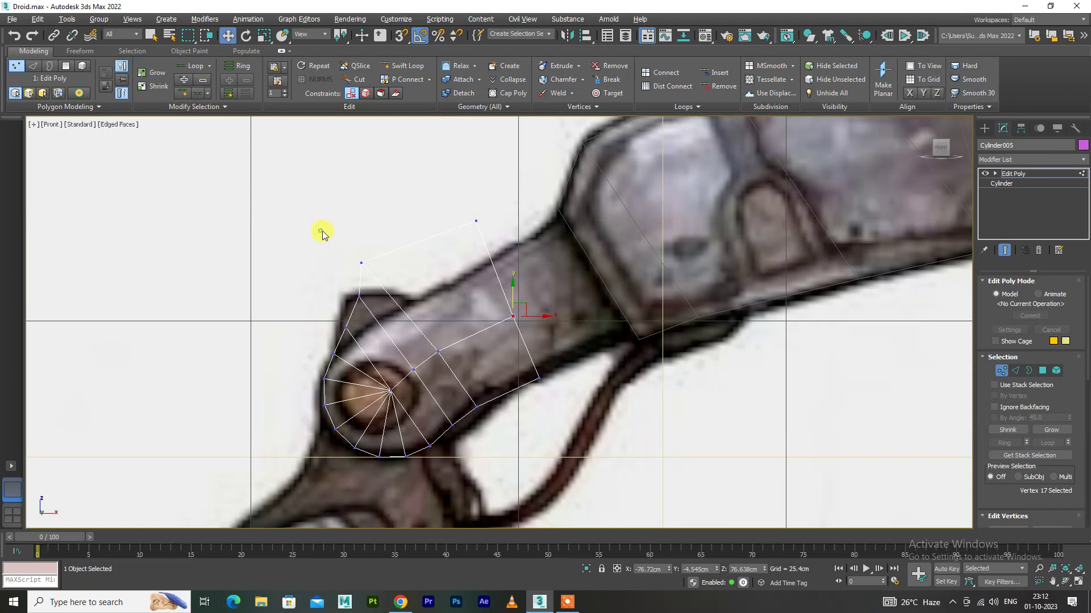
left_click_drag(428, 230, 470, 271)
left_click(312, 246)
scroll(341, 324, "up", 2)
left_click_drag(345, 326, 357, 340)
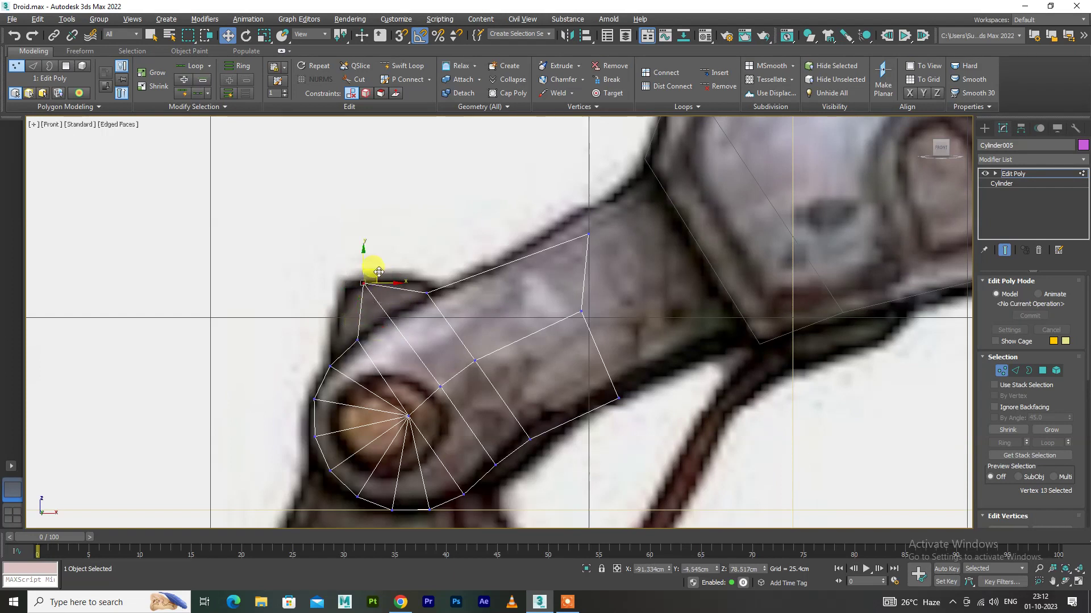
left_click_drag(364, 283, 389, 314)
middle_click_drag(420, 370, 396, 345)
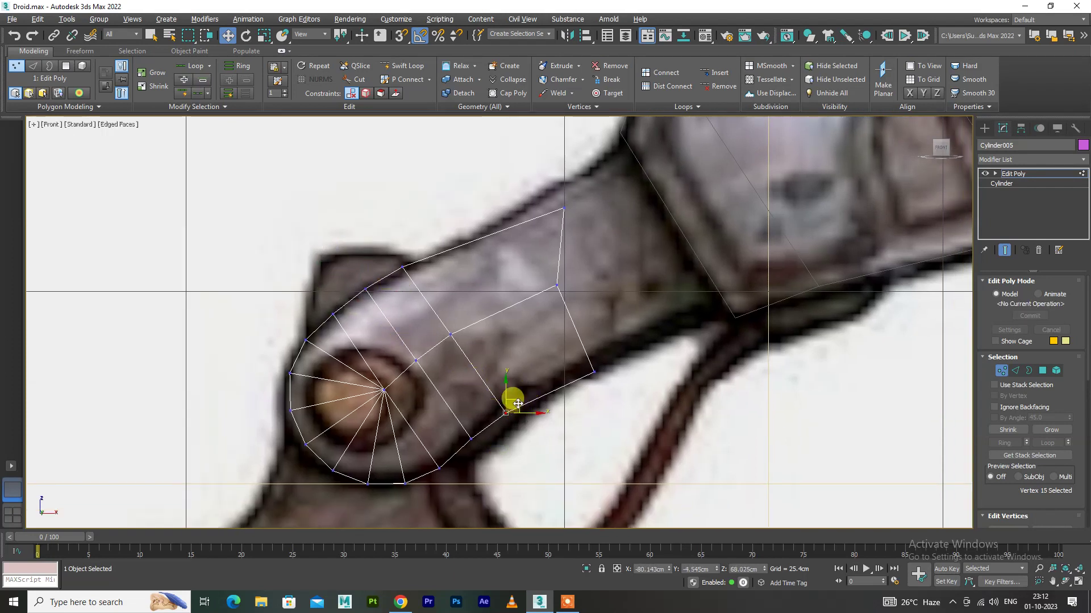
Stretch the right-end vertices up-right along the shin to the upper leg
left_click_drag(594, 372, 754, 280)
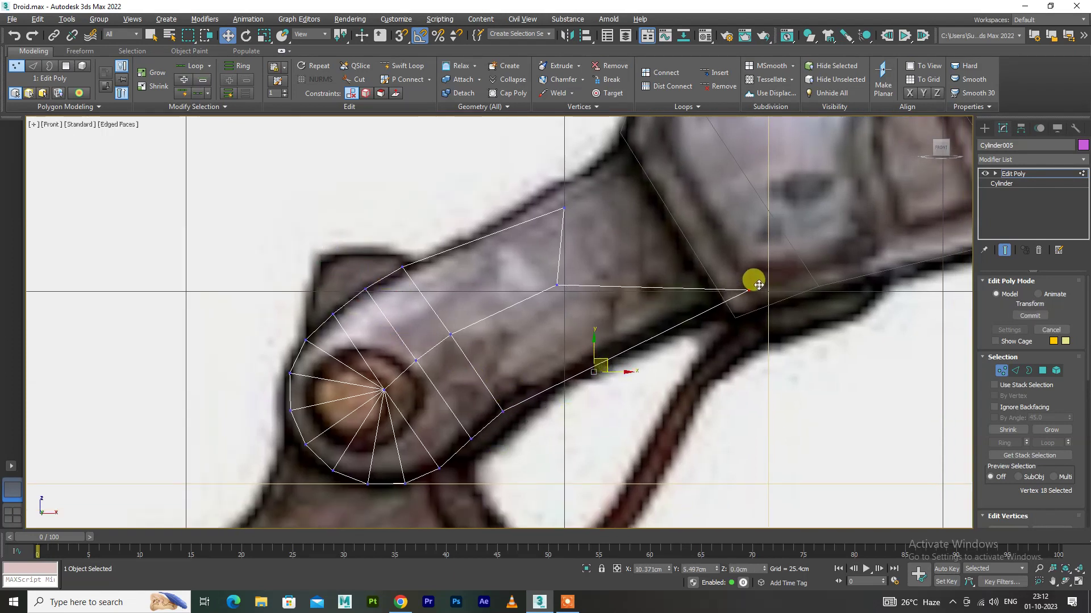
left_click(557, 285)
left_click_drag(576, 272, 704, 189)
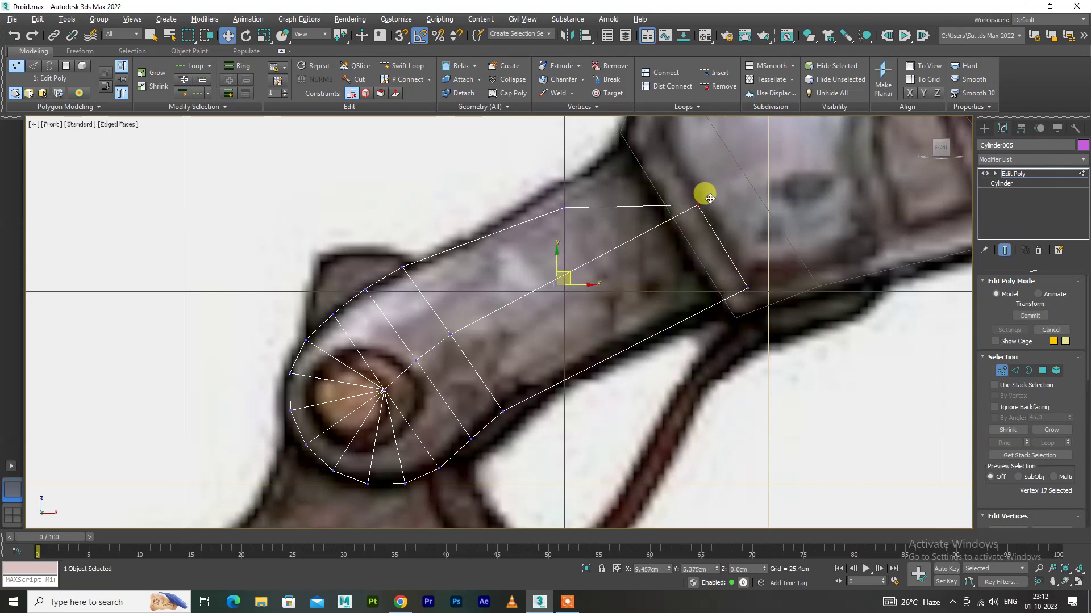
middle_click_drag(578, 209, 565, 273)
left_click_drag(565, 273, 639, 176)
Select vertices below the knee joint and at the piece's right end
left_click(352, 352)
mouse_move(446, 382)
middle_mouse_down()
mouse_move(417, 345)
mouse_move(441, 295)
middle_mouse_up()
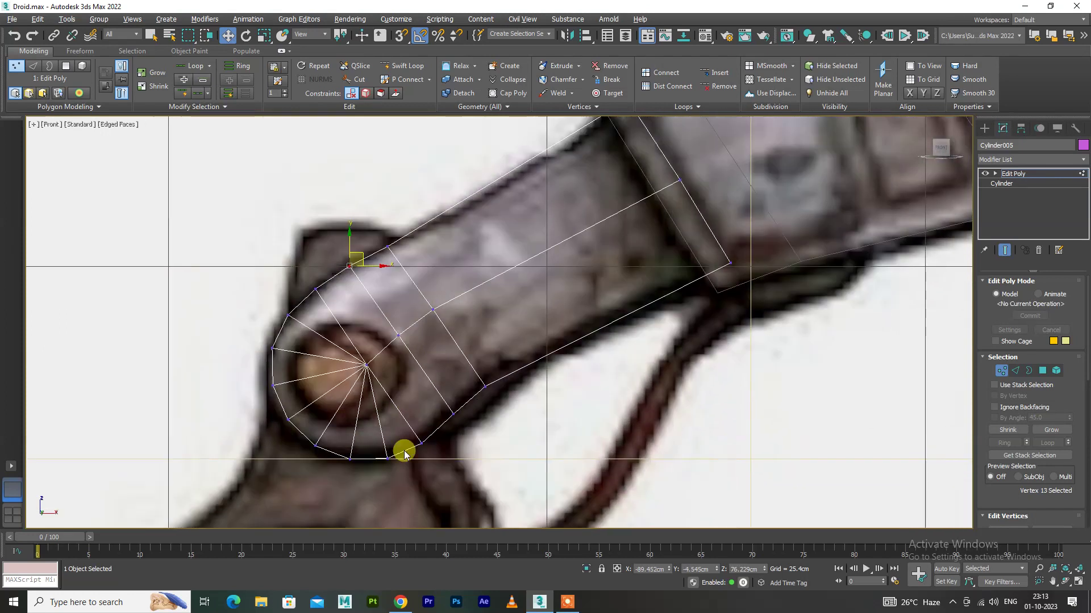
left_click_drag(441, 432, 358, 507)
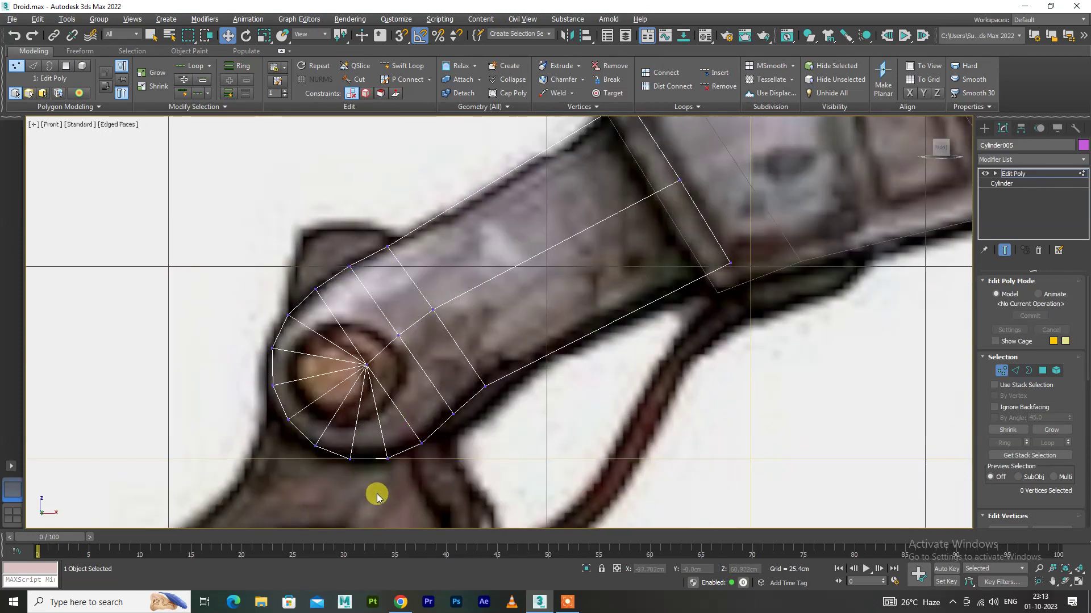
left_click(422, 442)
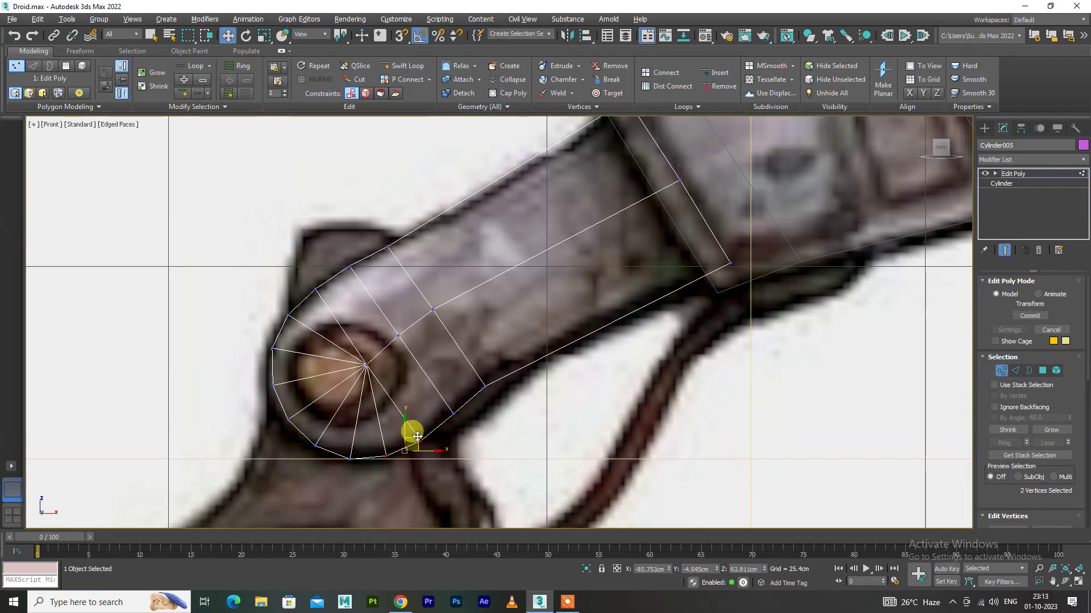
left_click(485, 387)
middle_click_drag(687, 311, 651, 349)
mouse_move(651, 349)
left_mouse_down()
mouse_move(740, 279)
mouse_move(701, 280)
left_mouse_up()
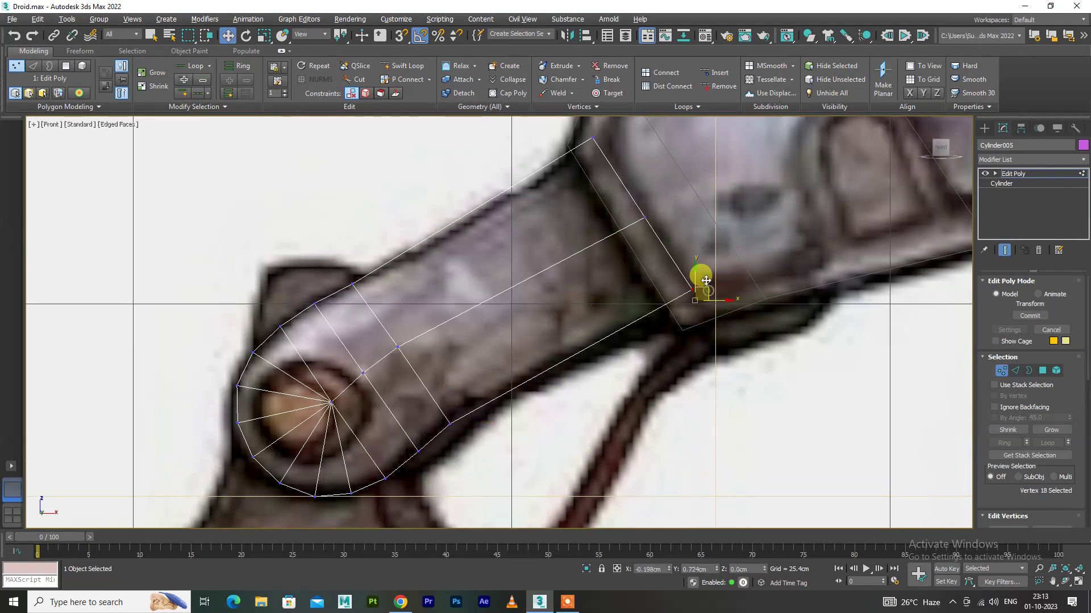
middle_click_drag(706, 280, 703, 344)
left_click(591, 201)
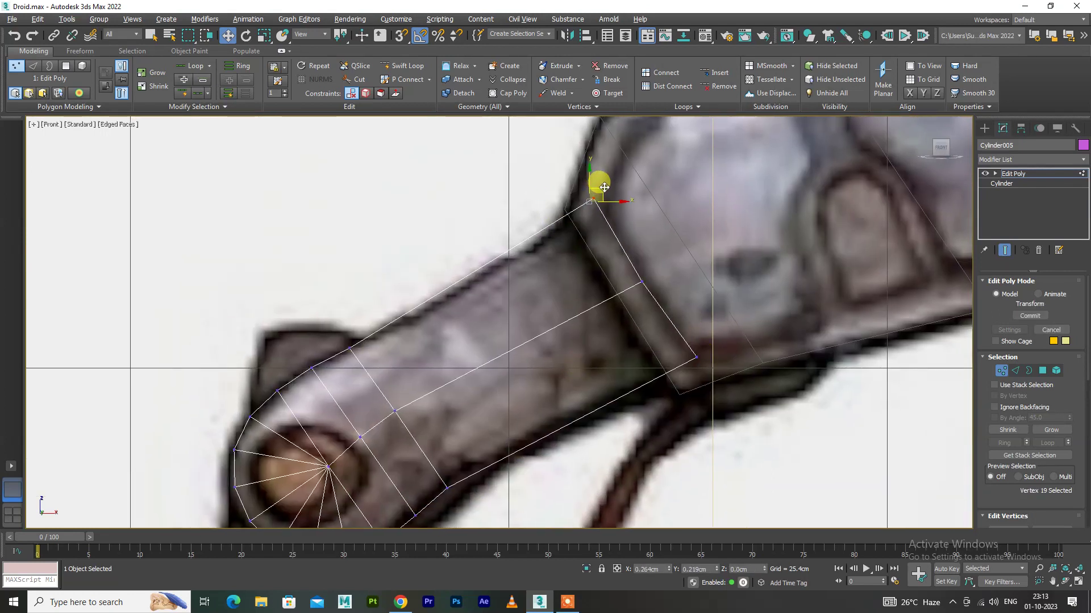
left_click(642, 280)
Nudge Cylinder005's end-face vertices into place to round off the joint end
scroll(623, 286, "down", 5)
middle_click_drag(582, 349, 602, 309)
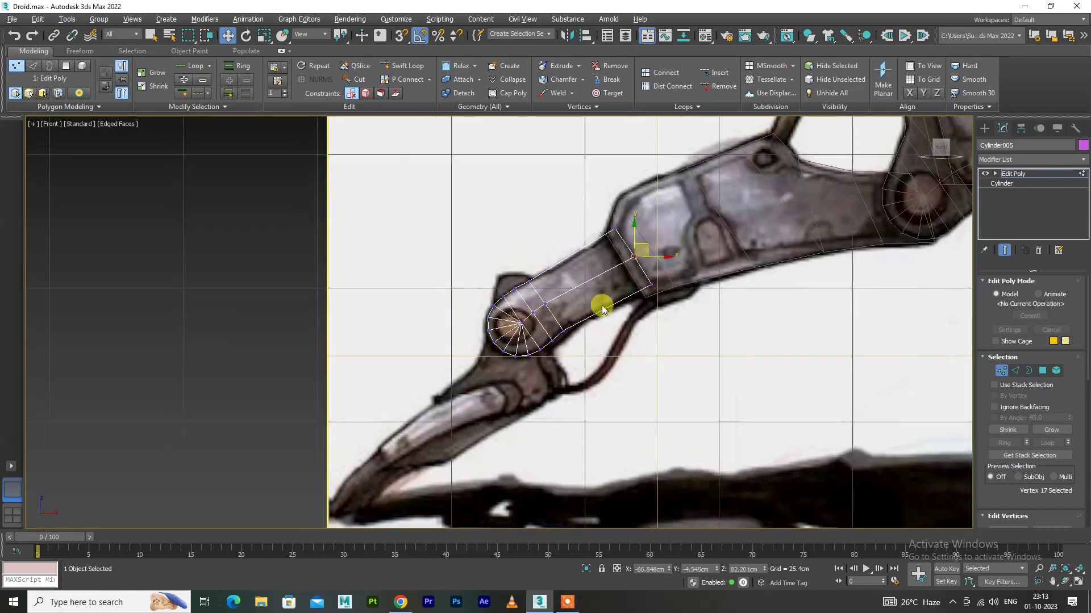
scroll(596, 358, "down", 2)
scroll(652, 134, "up", 3)
scroll(511, 381, "up", 2)
left_click(511, 374)
left_click_drag(518, 366, 514, 364)
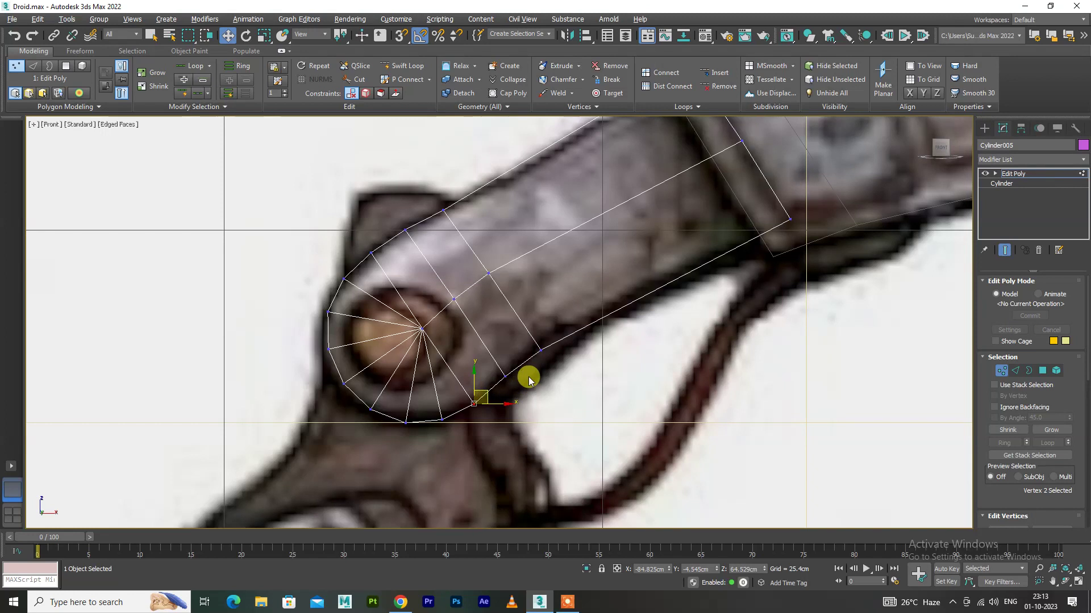
scroll(539, 353, "down", 2)
left_click_drag(722, 267, 723, 266)
left_click_drag(723, 260, 720, 253)
left_click_drag(536, 379, 570, 331)
left_click(726, 244)
scroll(568, 330, "down", 2)
scroll(543, 346, "down", 2)
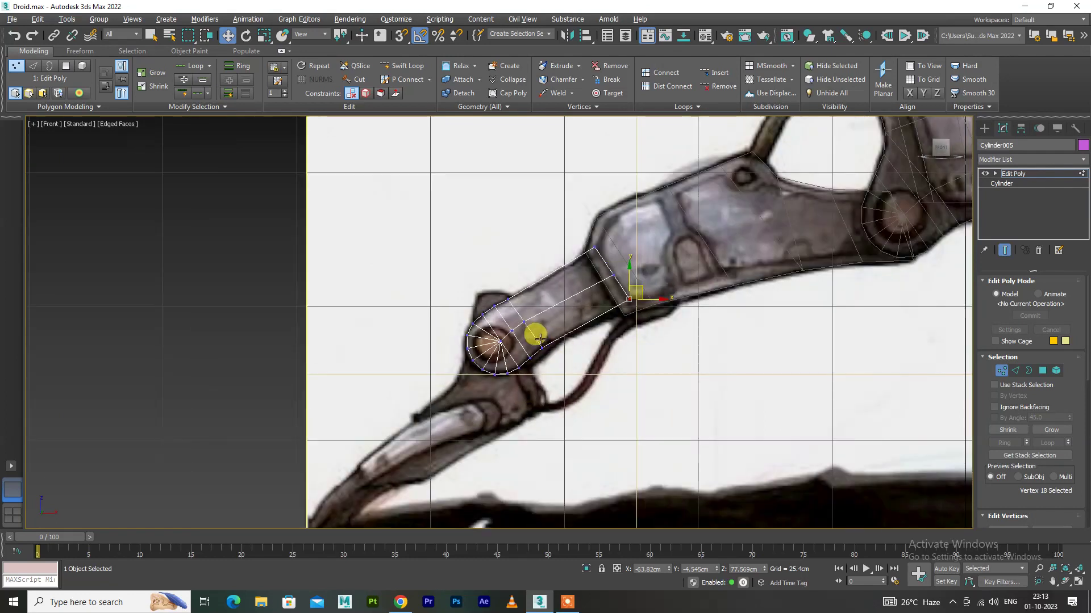
scroll(533, 332, "down", 2)
left_click(693, 252)
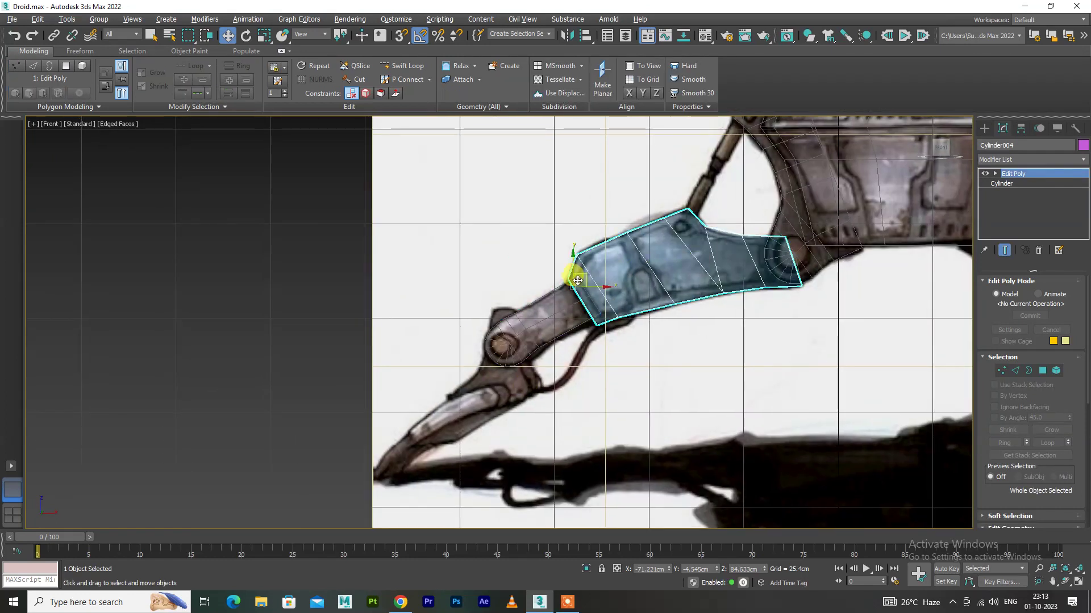
Clone Cylinder004 as Cylinder006 and centre Cylinder004's pivot with Affect Pivot Only
left_click_drag(577, 280, 419, 391, "shift")
left_click(540, 348)
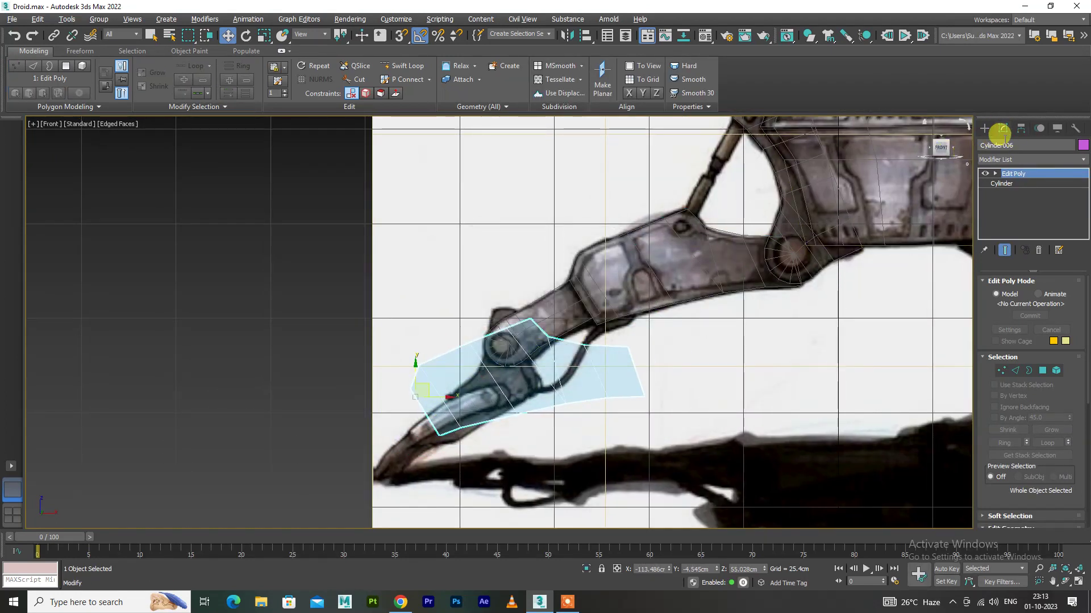
left_click(1020, 128)
left_click(622, 287)
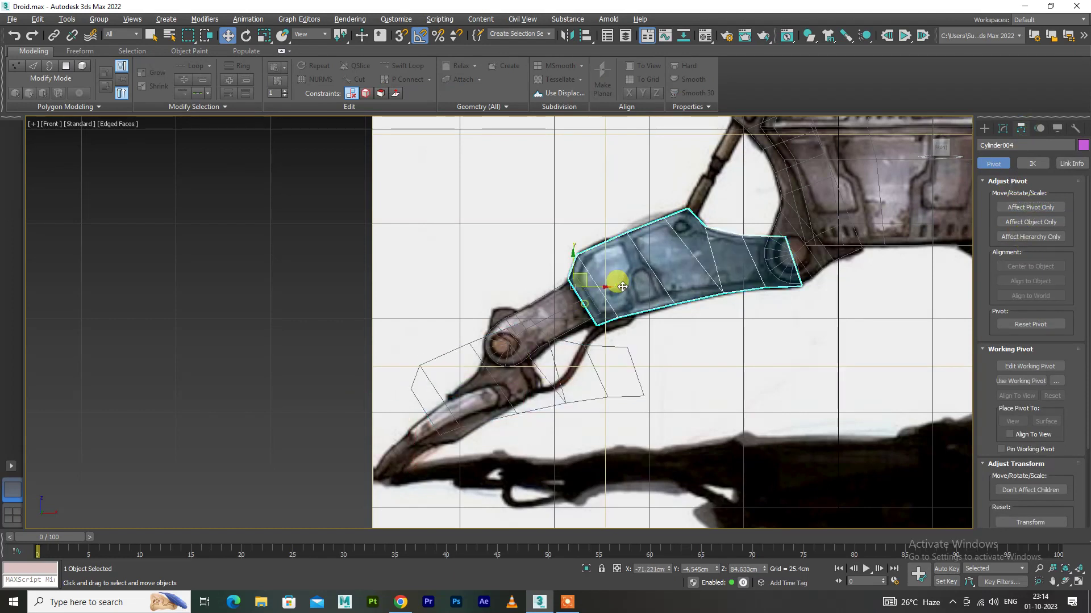
left_click(1030, 207)
left_click(1029, 267)
left_click(1005, 208)
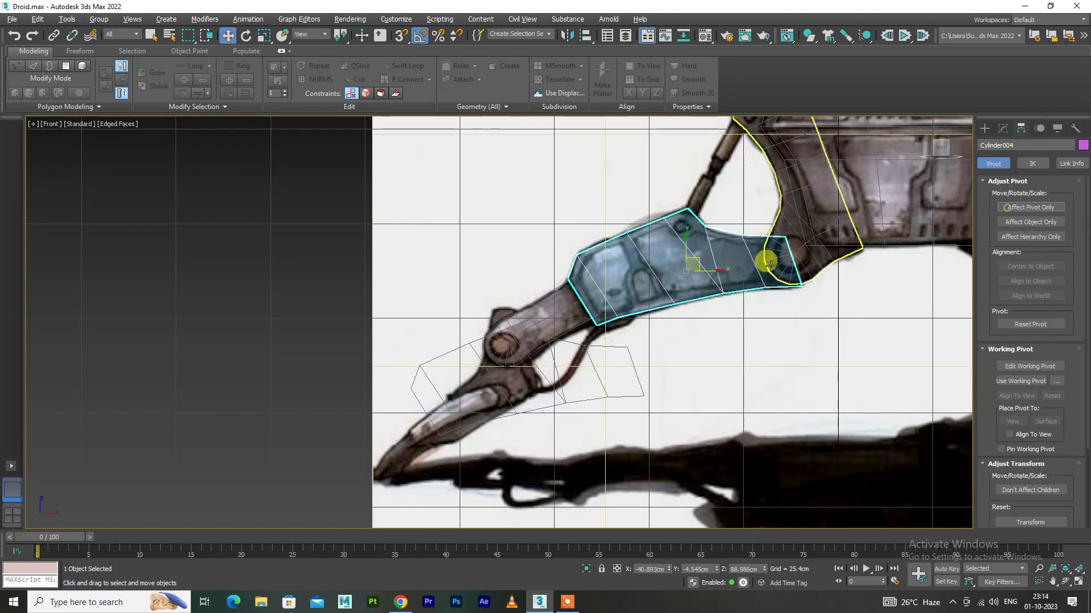
Centre Cylinder005's pivot on the object as well
left_click(517, 318)
left_click(1048, 208)
left_click(1048, 267)
left_click(1008, 209)
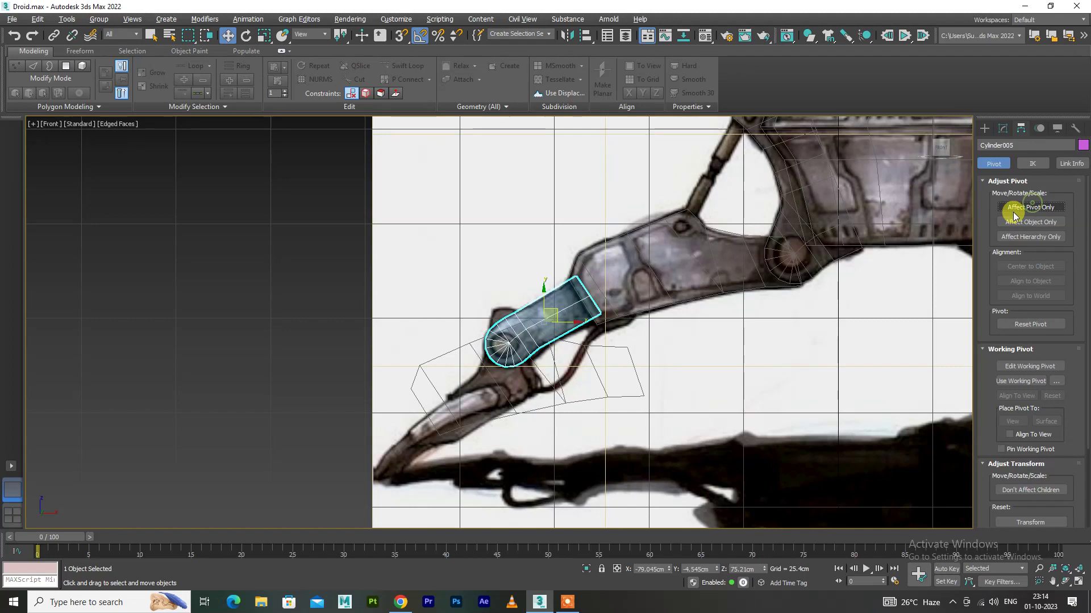
Scale Cylinder006 down to fit the foot's claw segment and reframe the whole droid
scroll(454, 389, "up", 2)
left_click(562, 387)
key("r")
left_click_drag(549, 382, 589, 372)
key("e")
key("w")
scroll(523, 383, "down", 2)
scroll(738, 384, "down", 4)
middle_click_drag(738, 385, 636, 359)
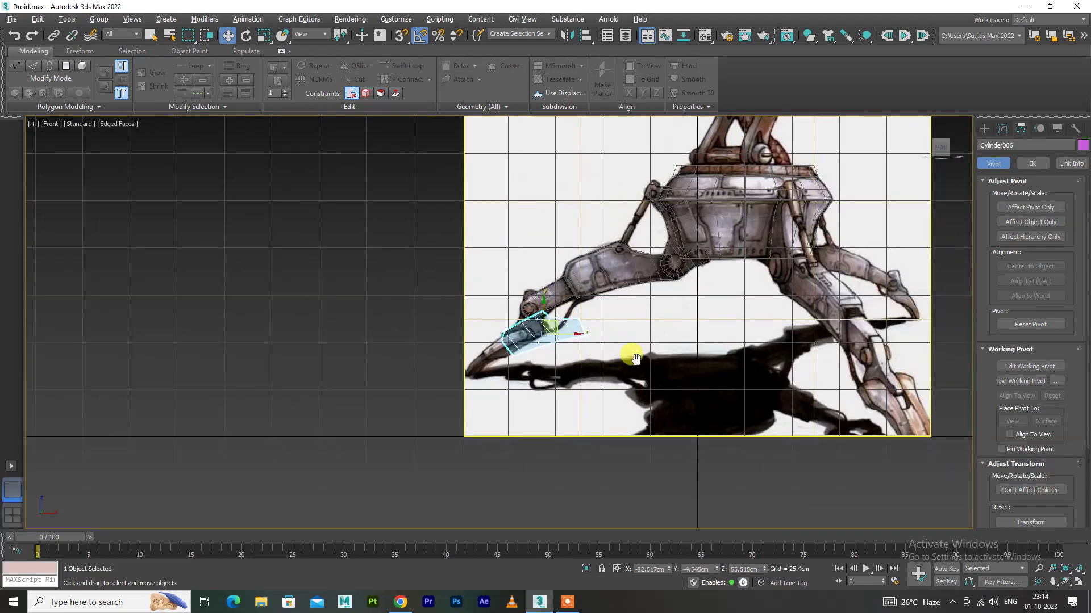
scroll(543, 330, "up", 5)
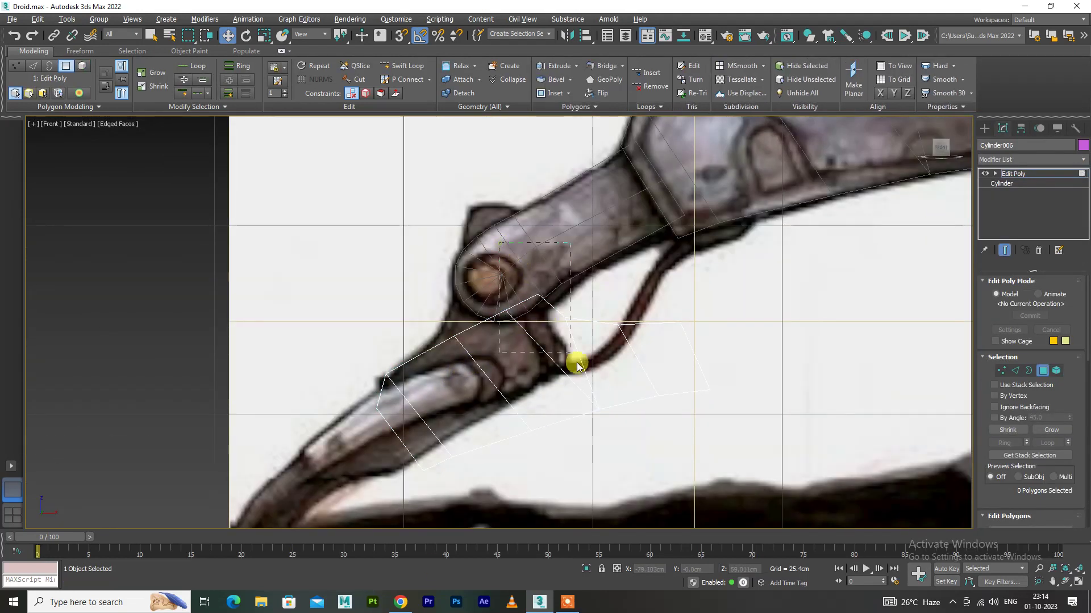
Move Cylinder006's first vertices onto the foot outline at vertex level
left_click(535, 353)
left_click(450, 280)
left_click_drag(628, 335, 629, 358)
key("1")
scroll(400, 398, "up", 2)
left_click_drag(442, 348, 433, 347)
left_click_drag(416, 396, 424, 356)
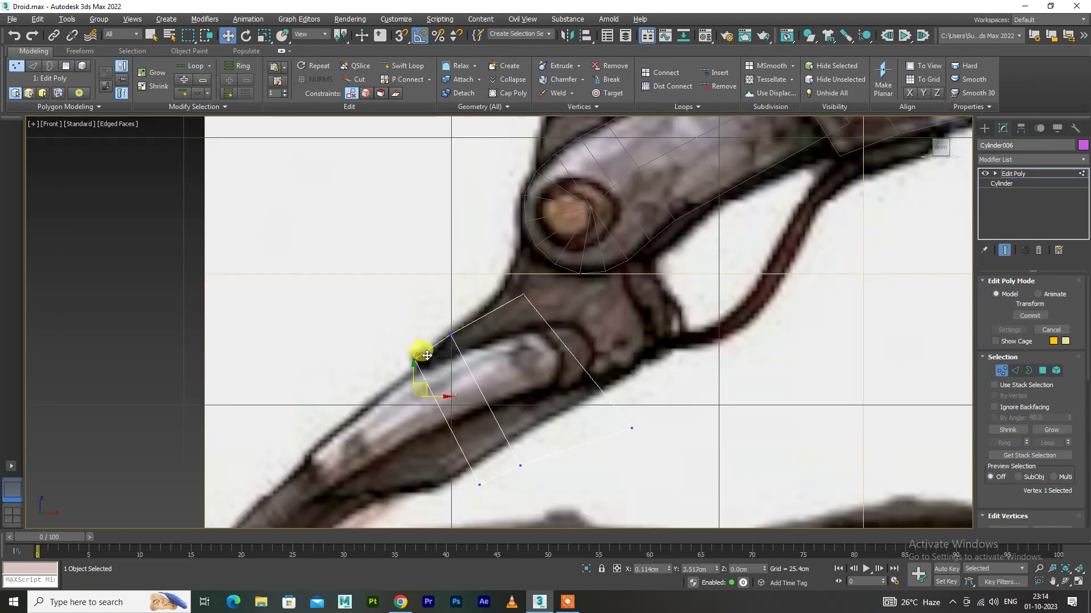
left_click(481, 485)
left_click_drag(487, 492, 469, 414)
Raise the foot piece's lower vertices up and right onto the outline
scroll(465, 416, "up", 1)
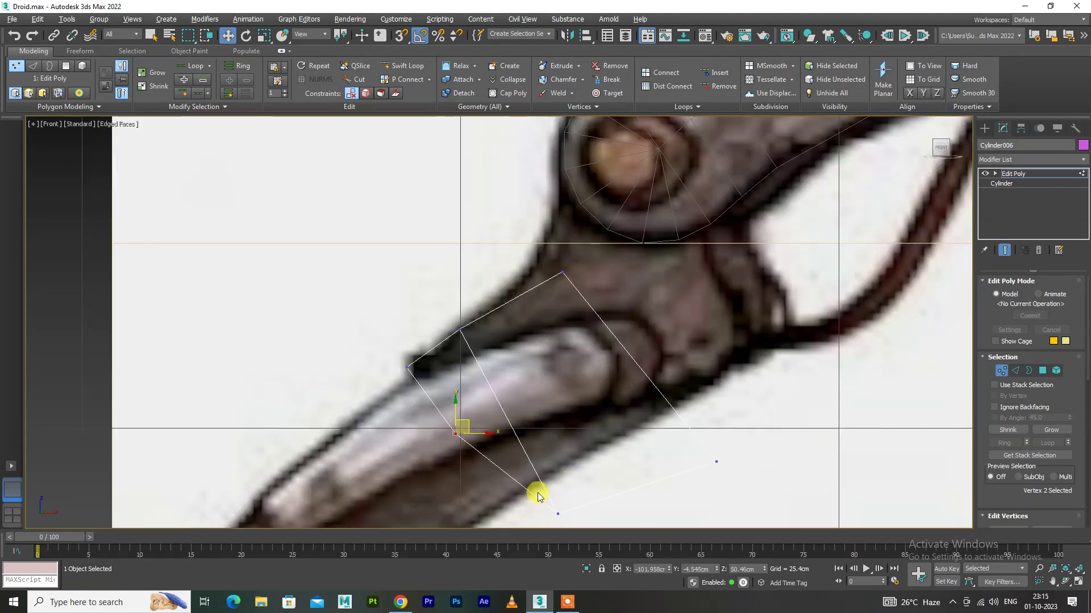
scroll(509, 486, "up", 2)
scroll(494, 358, "down", 4)
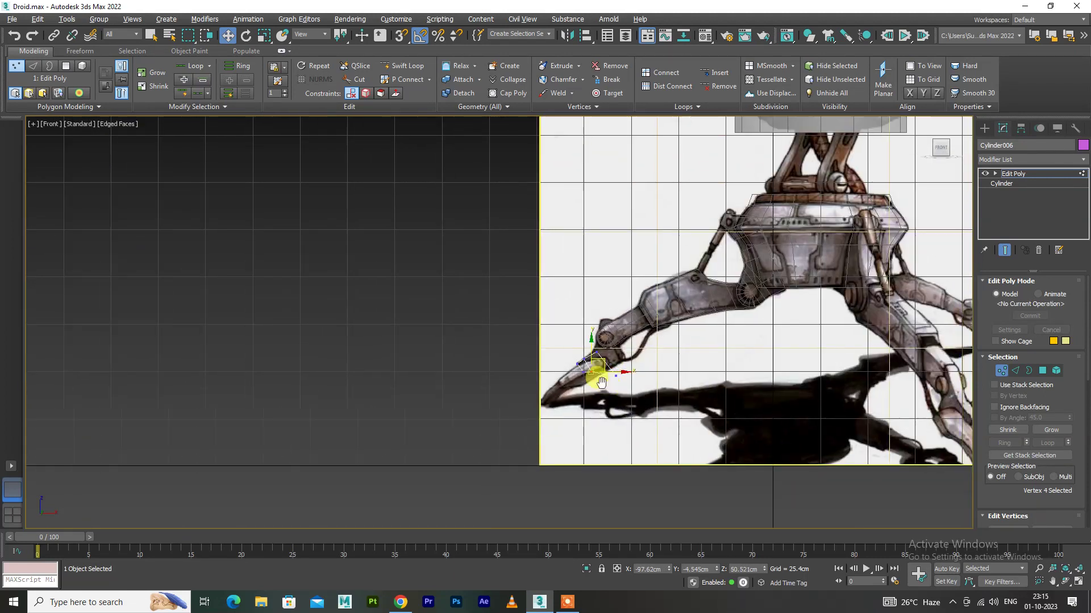
scroll(619, 382, "up", 1)
scroll(721, 431, "up", 1)
scroll(833, 339, "up", 1)
scroll(819, 326, "down", 1)
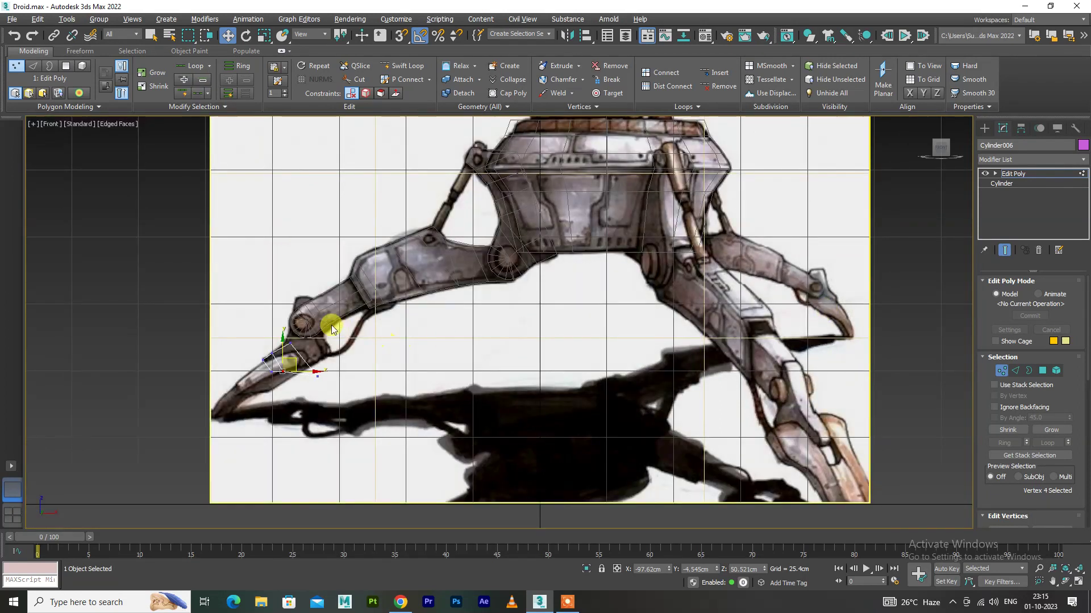
scroll(329, 322, "up", 3)
scroll(398, 415, "up", 1)
left_click_drag(435, 426, 426, 407)
left_click_drag(577, 433, 525, 395)
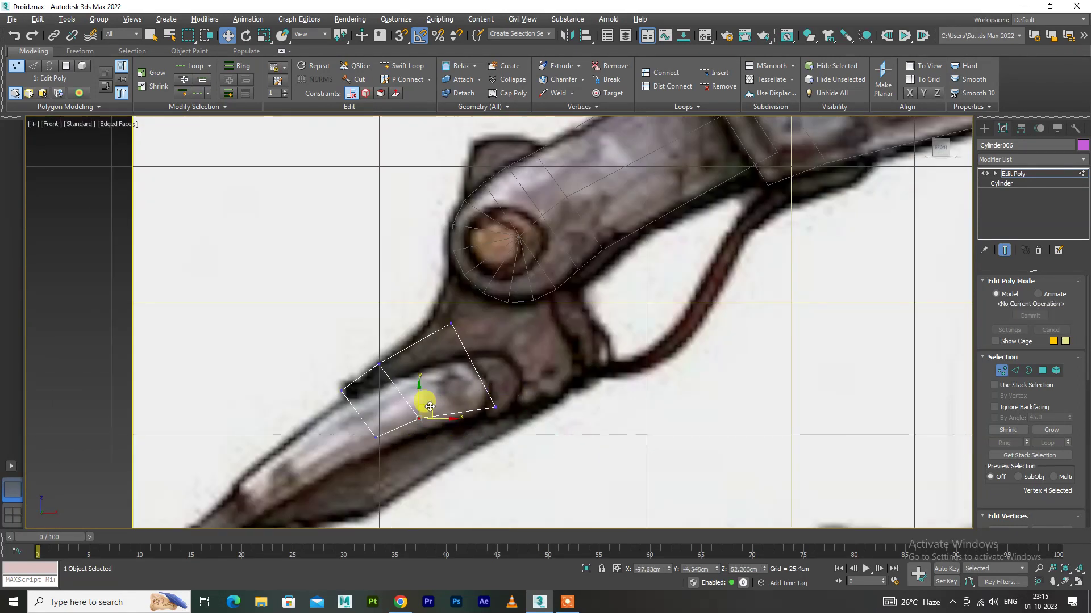
Adjust the tip vertex and its neighbours to follow the foot outline
left_click(342, 391)
scroll(346, 392, "up", 2)
left_click_drag(315, 340, 310, 334)
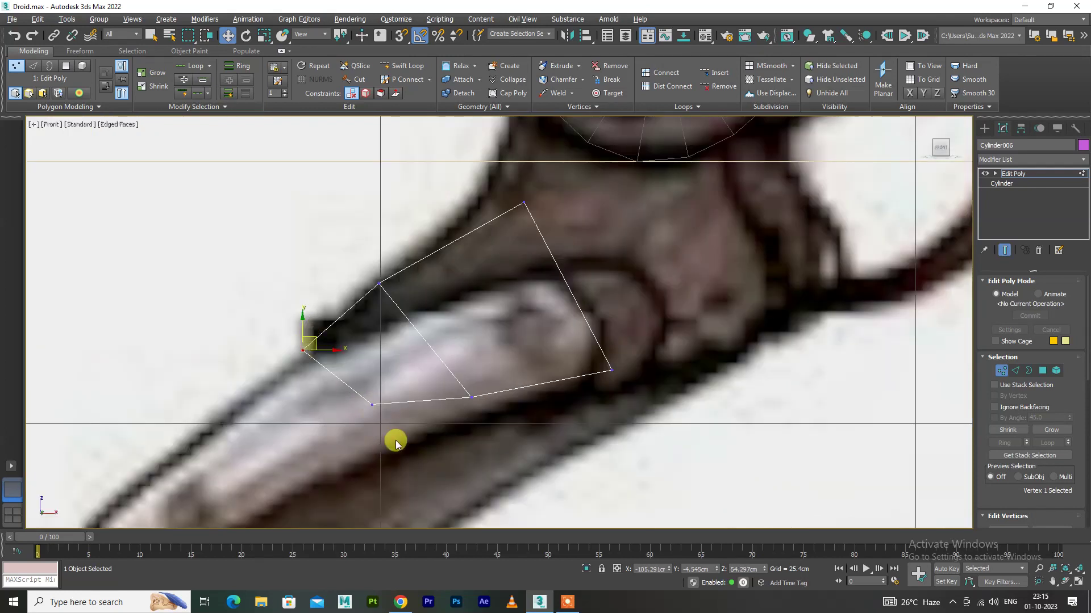
left_click_drag(395, 402, 419, 415)
left_click_drag(480, 386, 488, 383)
Fit the piece's top and lower-left corners to the reference edge
middle_click_drag(564, 369, 631, 472)
left_click(590, 306)
left_click_drag(591, 304, 548, 305)
left_click_drag(455, 374, 453, 365)
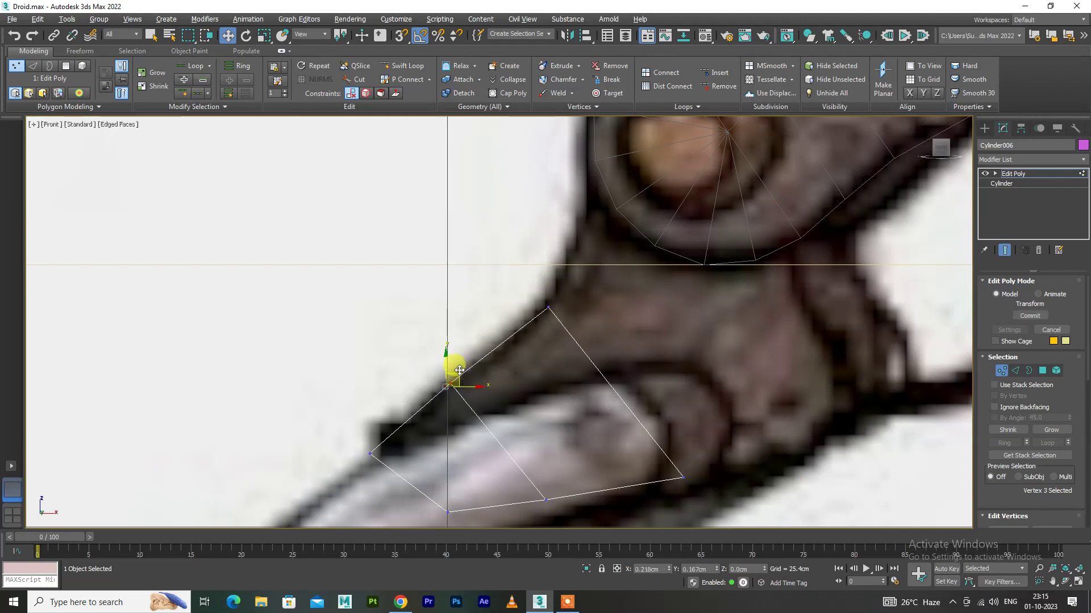
scroll(453, 352, "down", 3)
left_click_drag(493, 281, 490, 278)
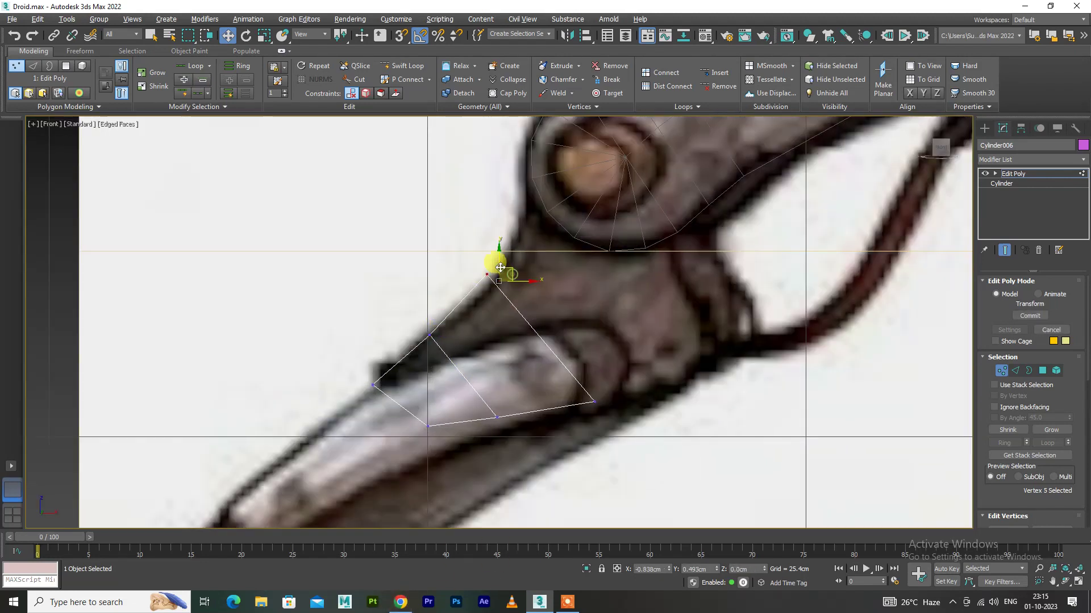
left_click_drag(431, 332, 434, 335)
left_click_drag(497, 268, 500, 270)
Extrude a new section from the upper end edge and align its corners to the reference
key("2")
left_click(555, 324)
left_click_drag(555, 323, 616, 263, "shift")
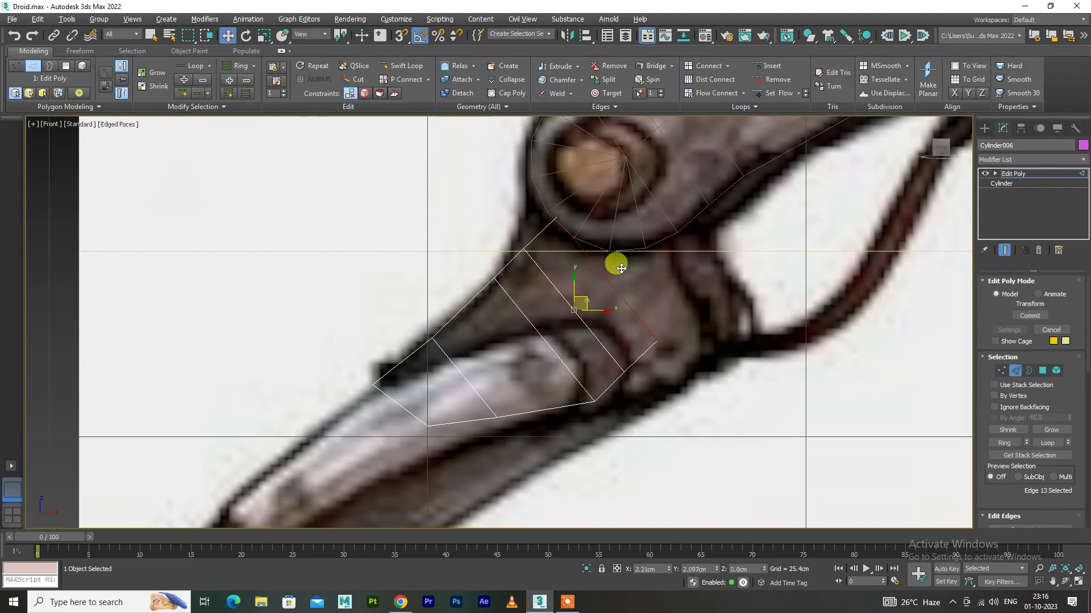
key("1")
left_click_drag(625, 358, 655, 380)
left_click_drag(660, 333, 681, 372)
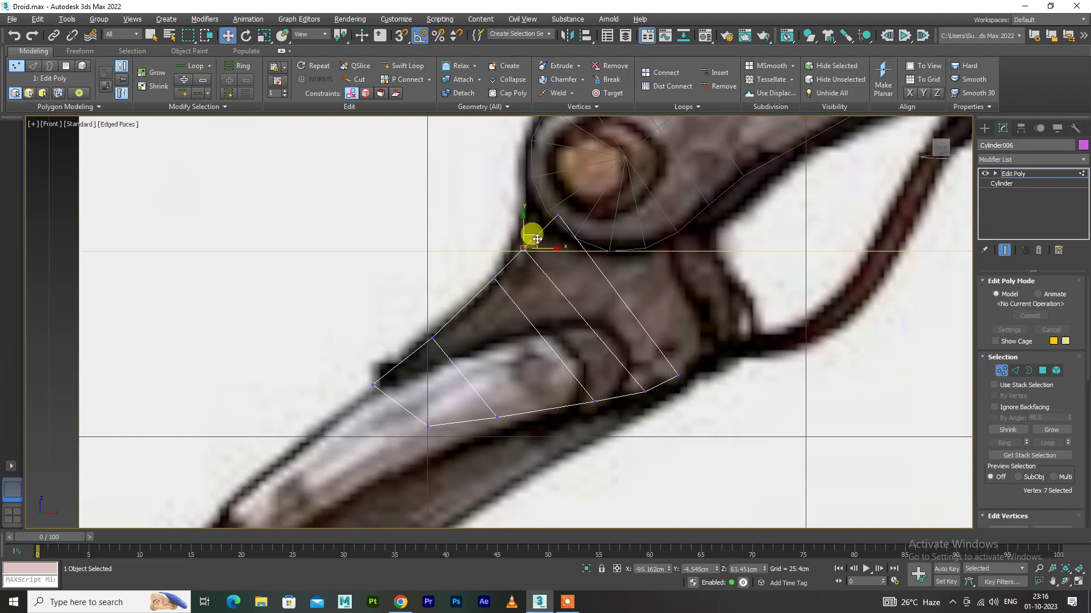
Fine-tune the new section's corner vertices toward the joint outline
left_click(523, 248)
left_click_drag(528, 236, 520, 234)
left_click(494, 278)
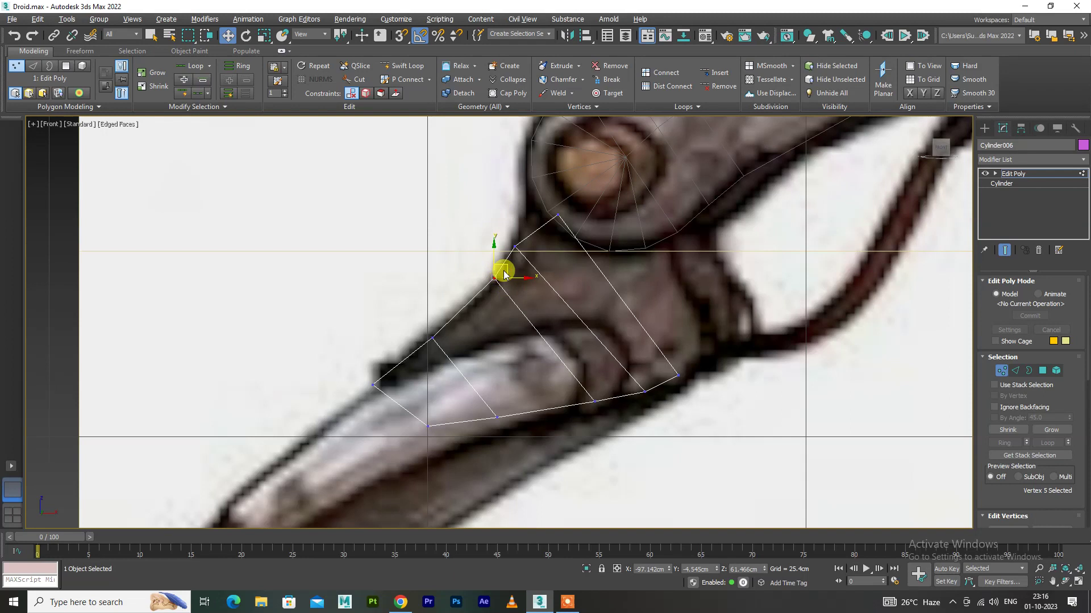
left_click_drag(502, 277, 491, 289)
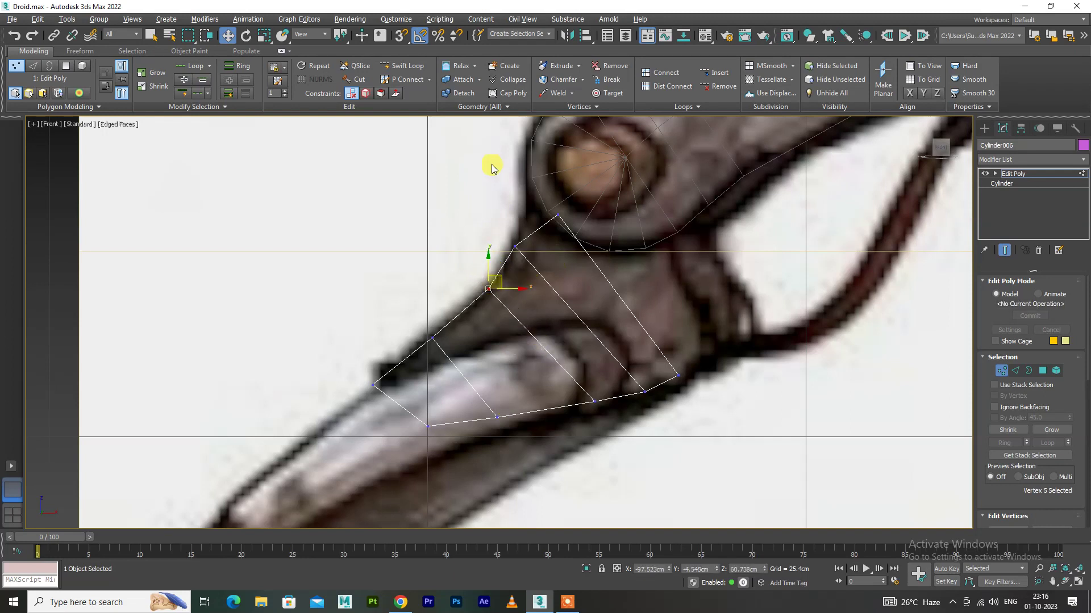
left_click_drag(587, 212, 537, 188)
left_click_drag(728, 344, 662, 392)
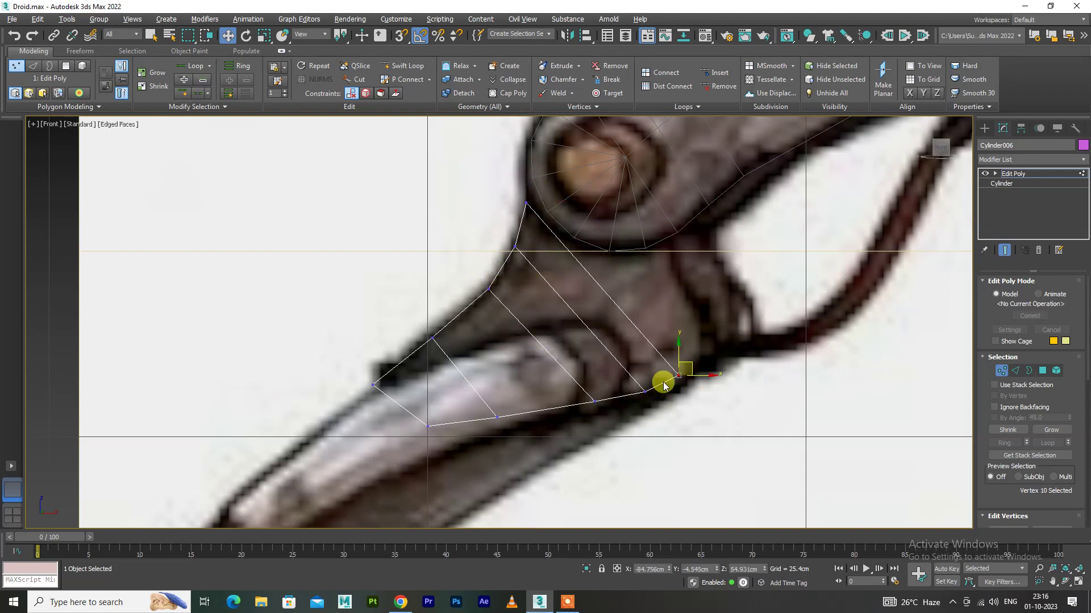
Extrude another section from the end edge up toward the joint and place its corner
key("4")
key("2")
left_click_drag(613, 275, 641, 254, "shift")
key("1")
scroll(640, 254, "down", 2)
mouse_move(604, 470)
middle_mouse_down()
mouse_move(531, 462)
mouse_move(492, 278)
mouse_move(479, 316)
middle_mouse_up()
Pull Cylinder006's ankle-end vertices up and around the joint circle in the reference
left_click_drag(498, 308, 514, 230)
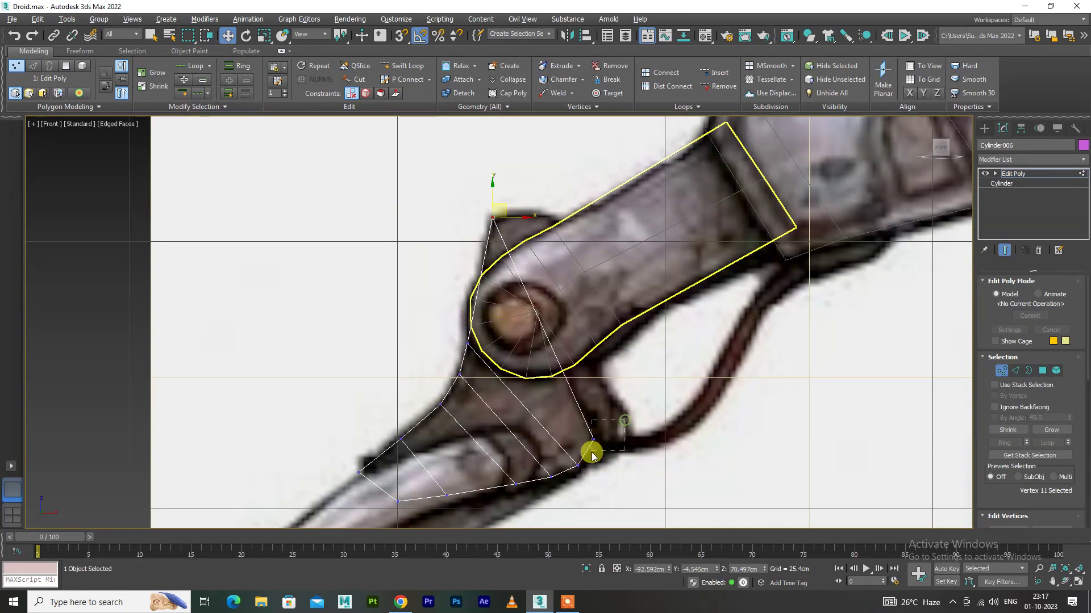
left_click_drag(596, 418, 558, 207)
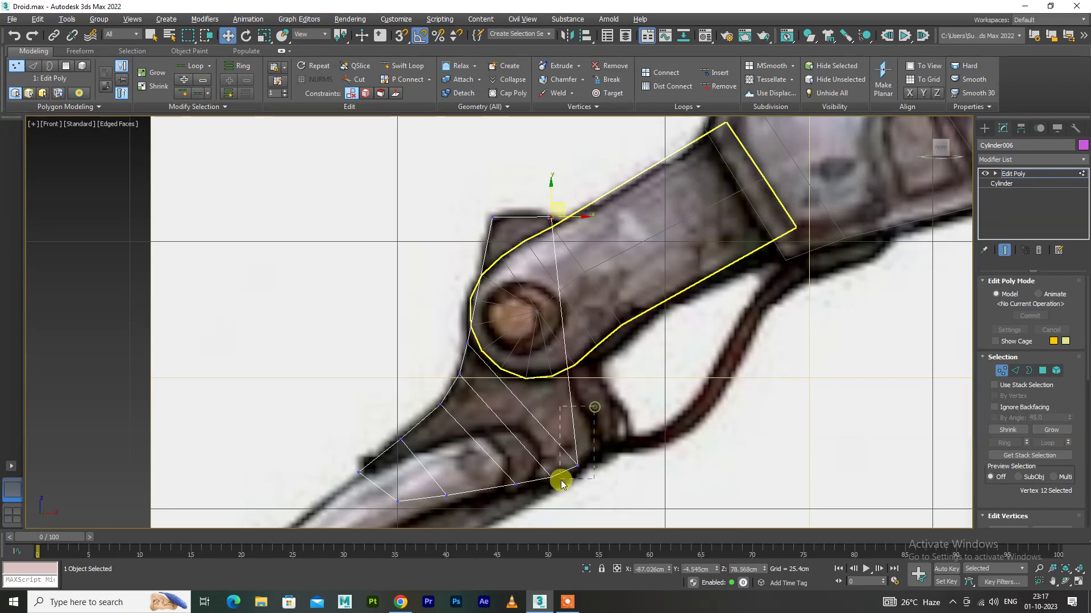
left_click_drag(588, 455, 588, 397)
left_click_drag(481, 328, 483, 301)
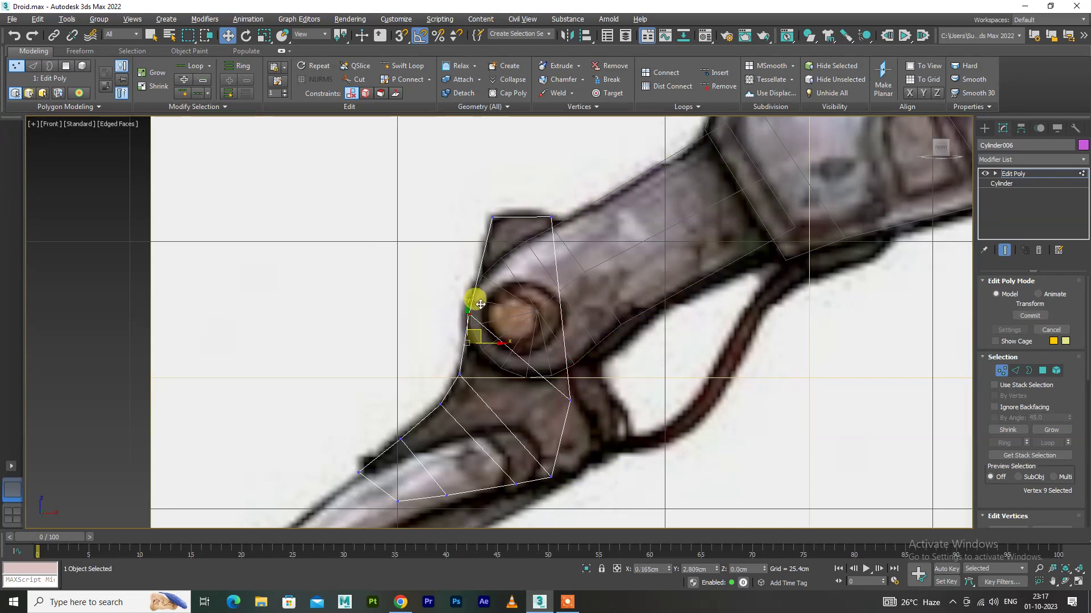
left_click_drag(568, 405, 569, 394)
left_click(553, 479)
left_click_drag(555, 457, 591, 421)
left_click(517, 481)
left_click_drag(528, 476, 587, 465)
mouse_move(457, 489)
left_mouse_down()
mouse_move(500, 480)
mouse_move(483, 454)
left_mouse_up()
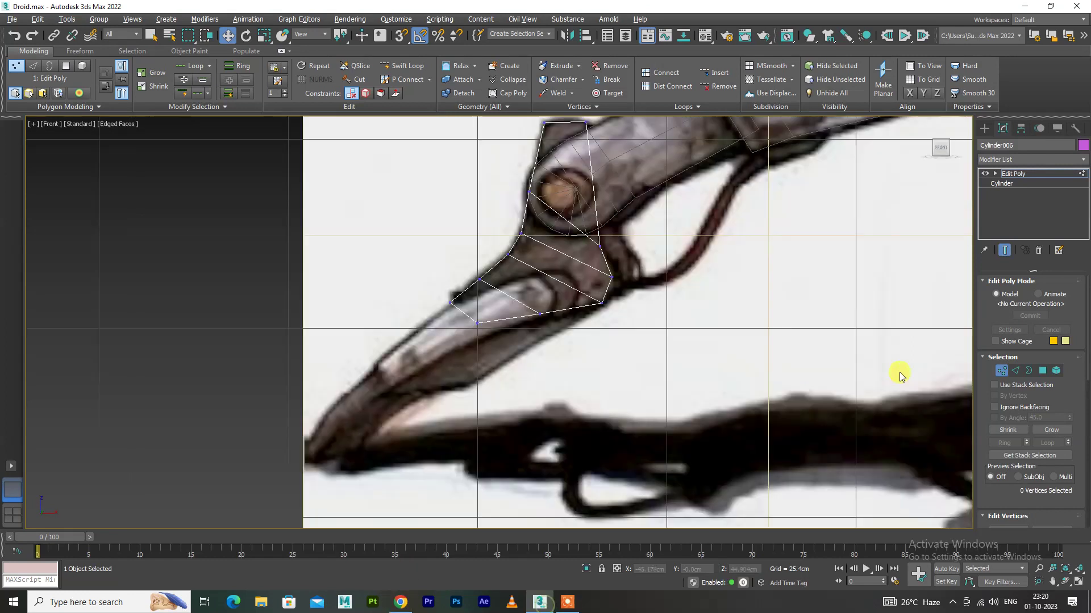
Clone the rounded cylinder down-left along the leg and mirror the copy on X
key("1")
left_click(652, 134)
left_click_drag(652, 133, 463, 292, "shift")
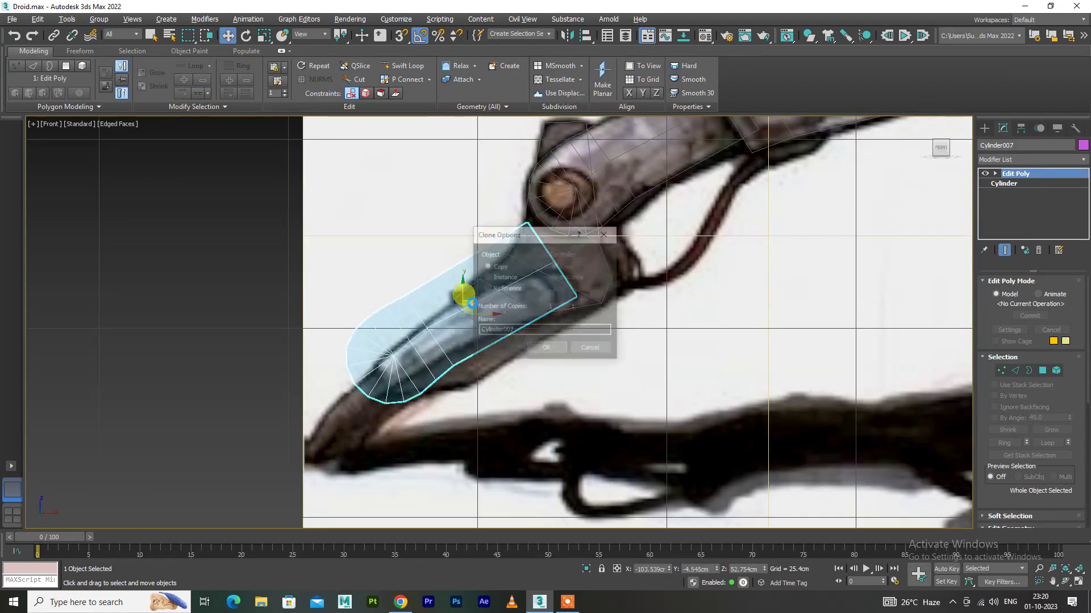
left_click(540, 352)
left_click(567, 36)
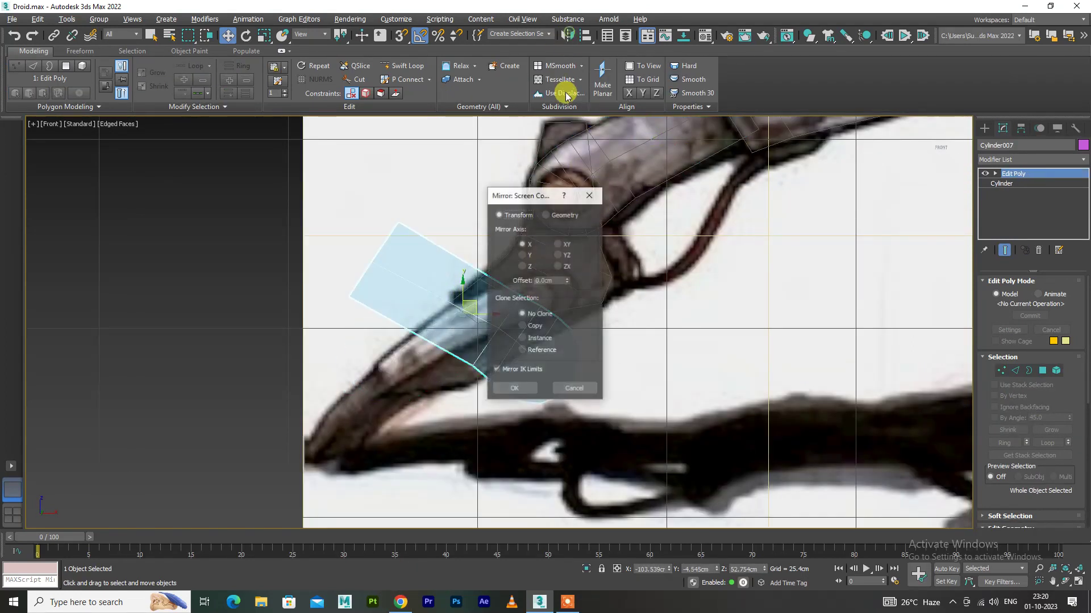
left_click(520, 380)
Rotate the copy up-right and scale it to 95% over the lower leg
key("e")
mouse_move(487, 293)
left_mouse_down()
mouse_move(469, 312)
mouse_move(502, 317)
mouse_move(490, 316)
left_mouse_up()
key("w")
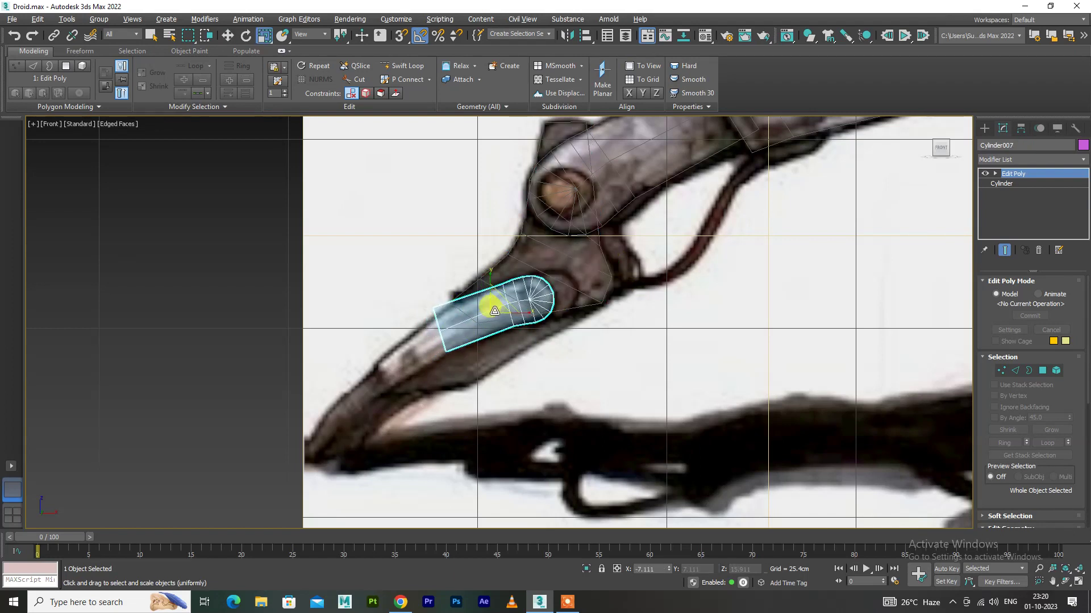
left_click_drag(487, 310, 507, 307)
key("w")
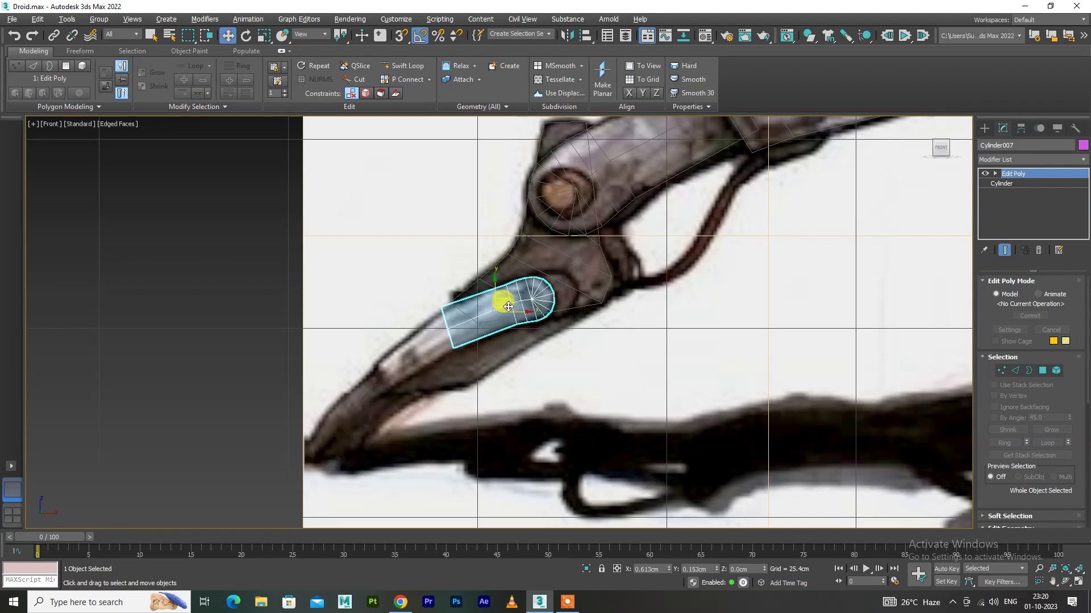
key("1")
scroll(515, 289, "up", 5)
Select the open end of Cylinder007 at edge level
left_click(550, 380)
middle_click_drag(528, 376, 560, 292)
left_click(381, 270)
left_click_drag(381, 377, 419, 396)
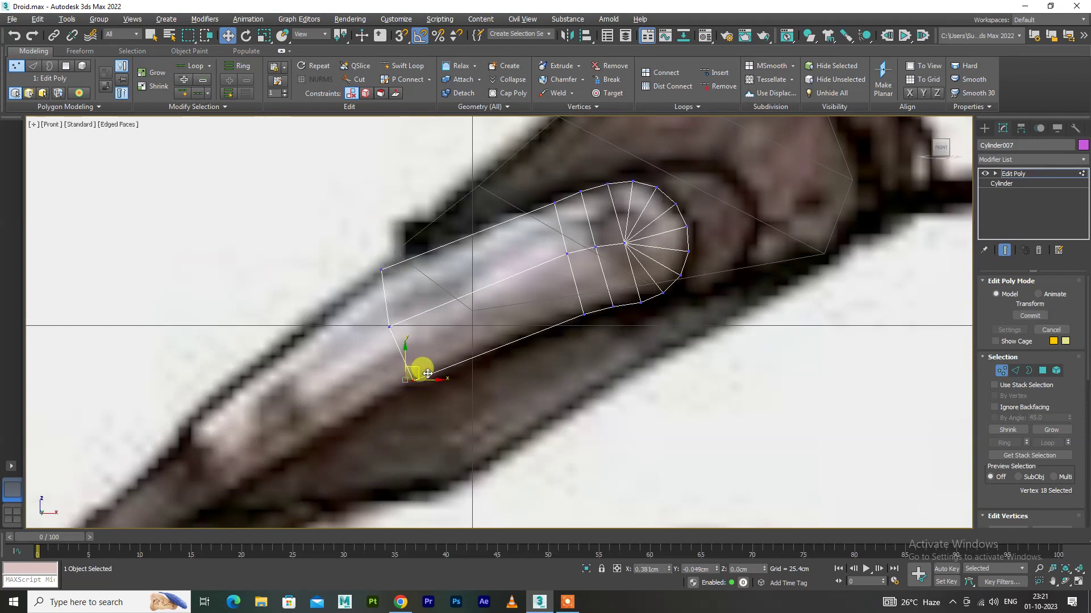
key("2")
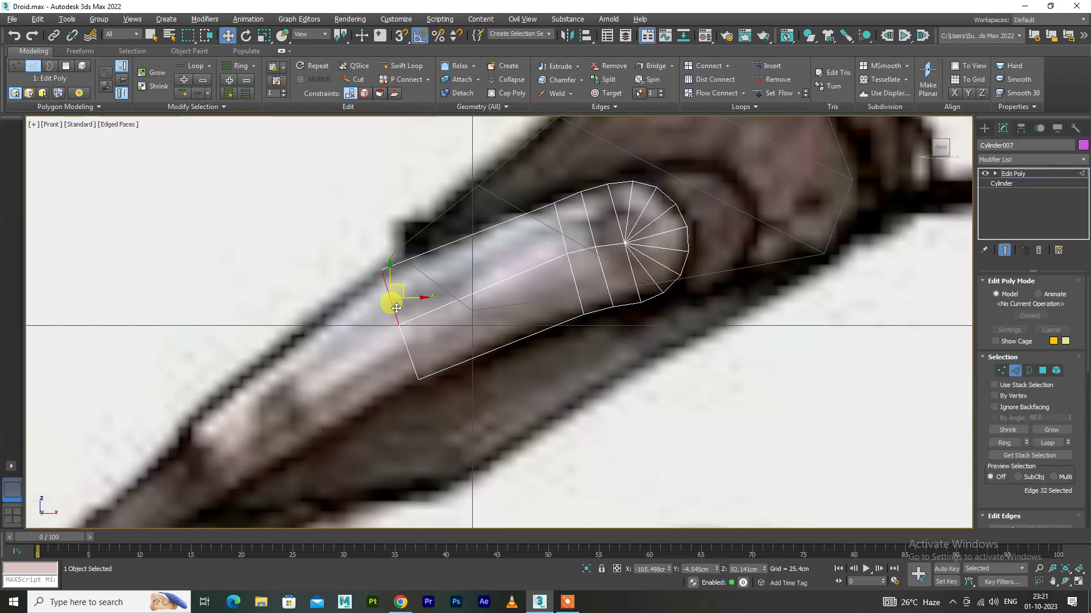
Extrude the end edges by -8.902cm and drag out a new tube segment
scroll(1026, 454, "down", 3)
left_click(1024, 471)
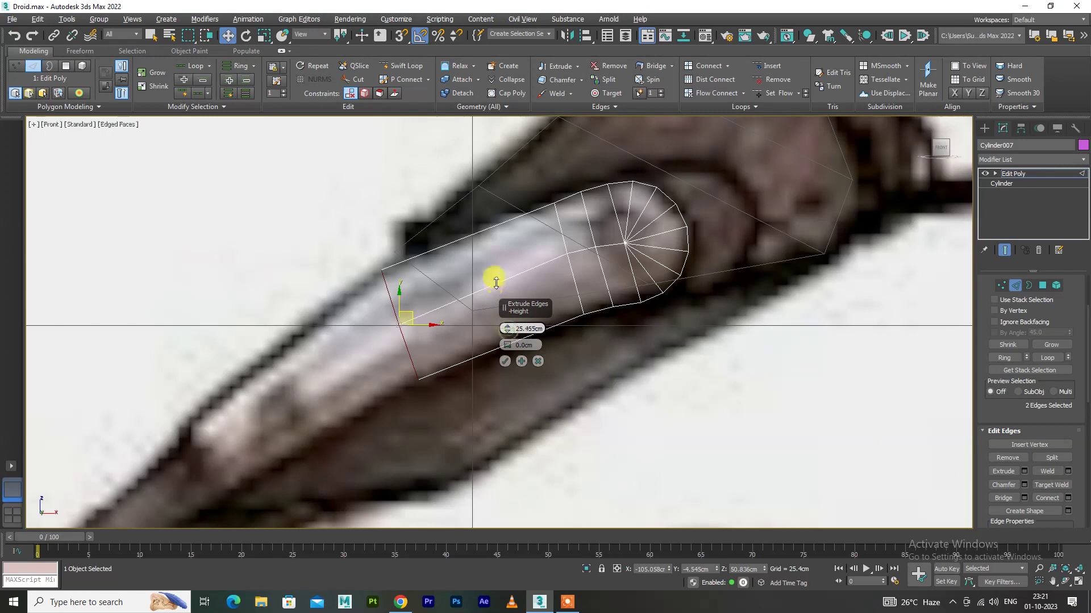
left_click_drag(532, 482, 560, 320)
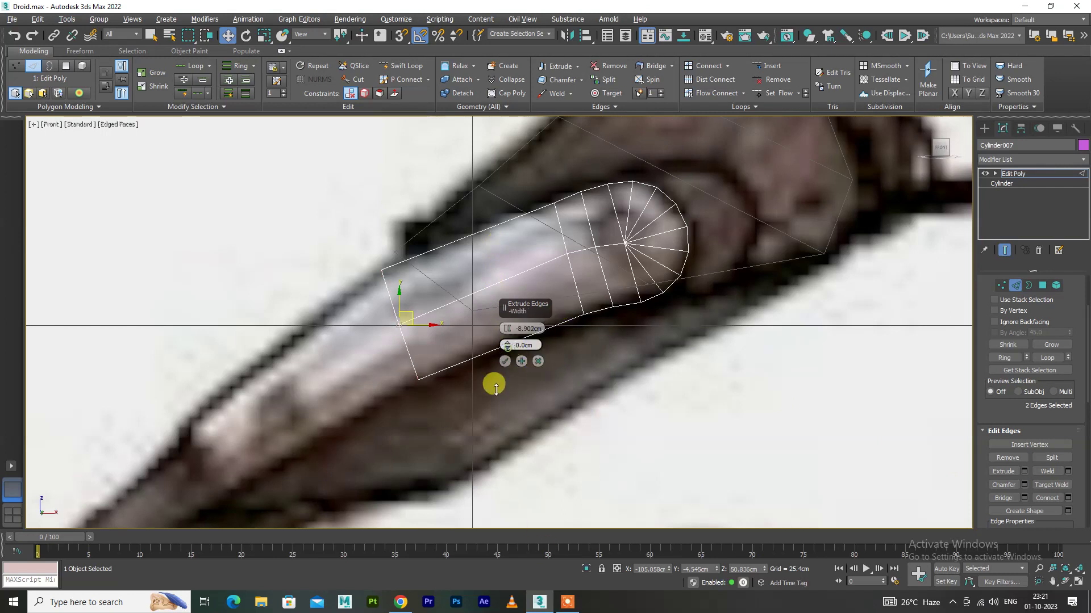
left_click(505, 361)
left_click_drag(412, 312, 297, 382, "shift")
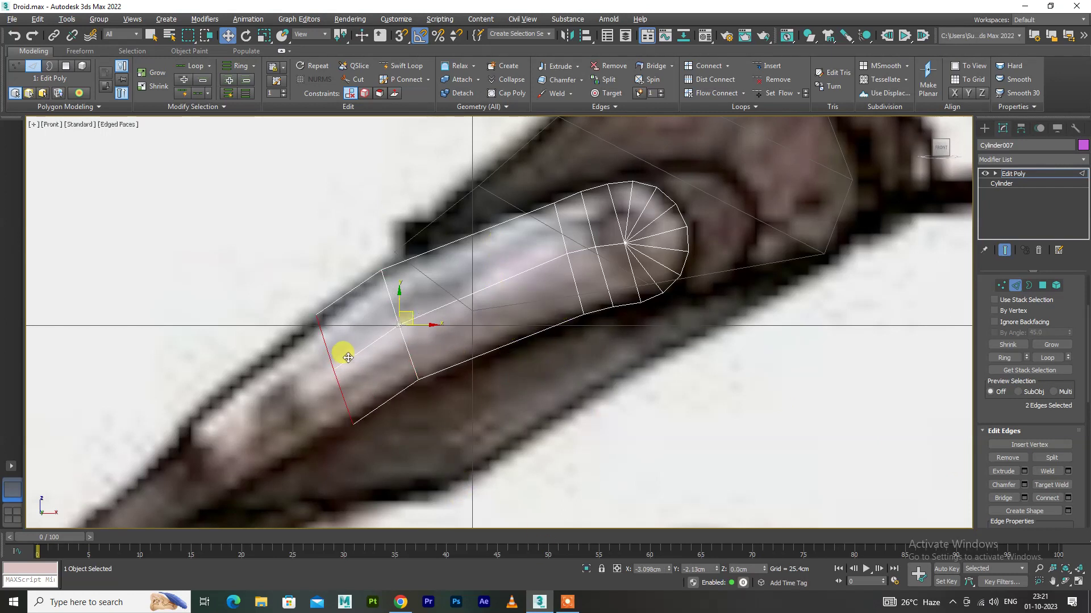
Extend the end edges further down-left toward the foot tip
scroll(398, 375, "down", 4)
scroll(466, 279, "up", 2)
key("r")
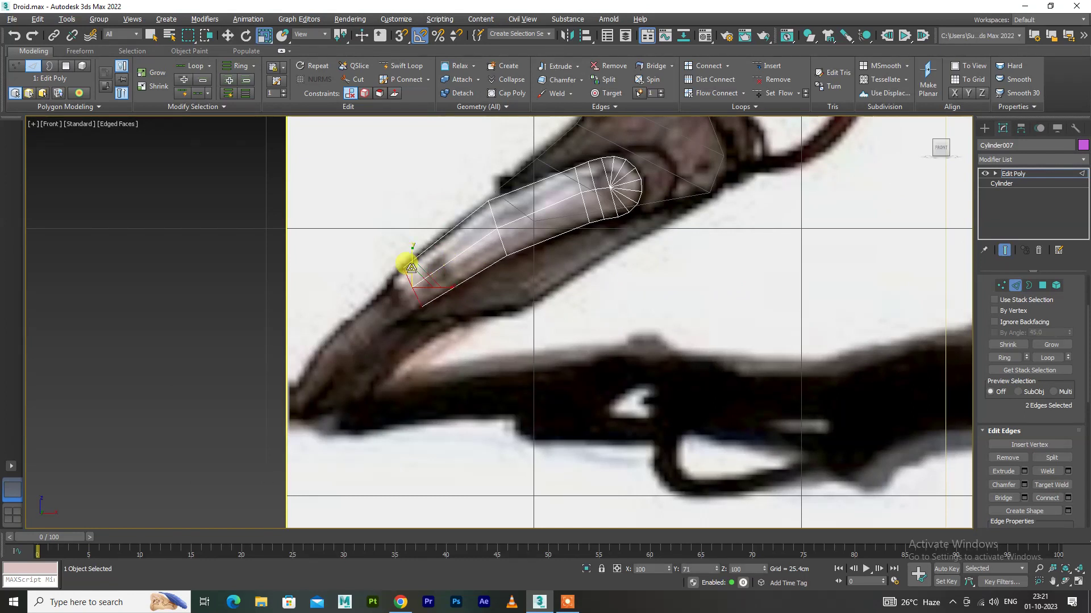
key("w")
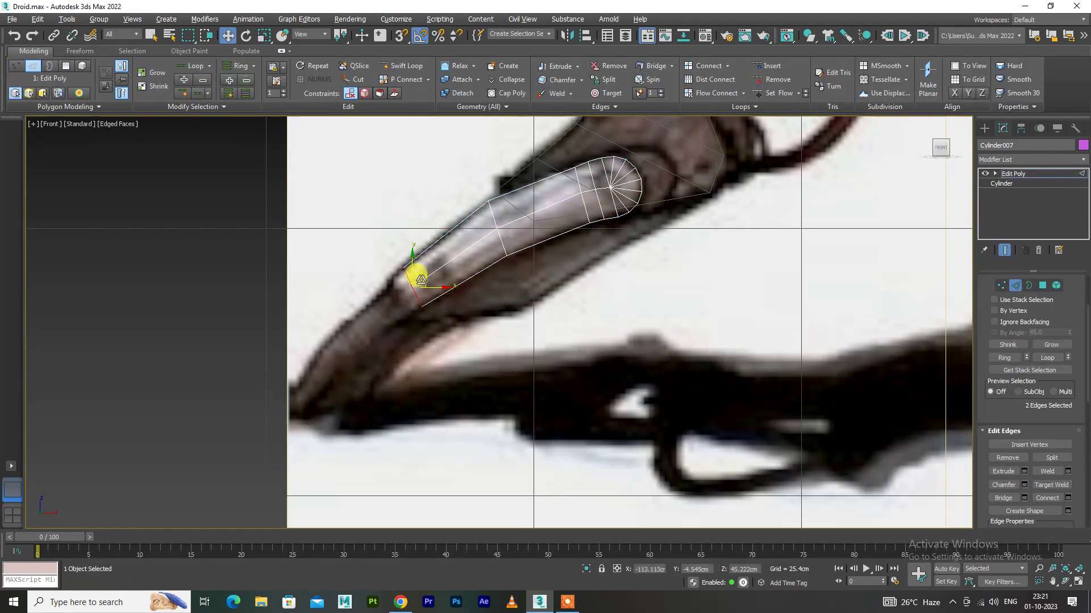
left_click_drag(421, 281, 309, 389, "shift")
scroll(309, 389, "up", 3)
Move the tip vertices up into the claw's point on the foot outline
key("1")
left_click(403, 346)
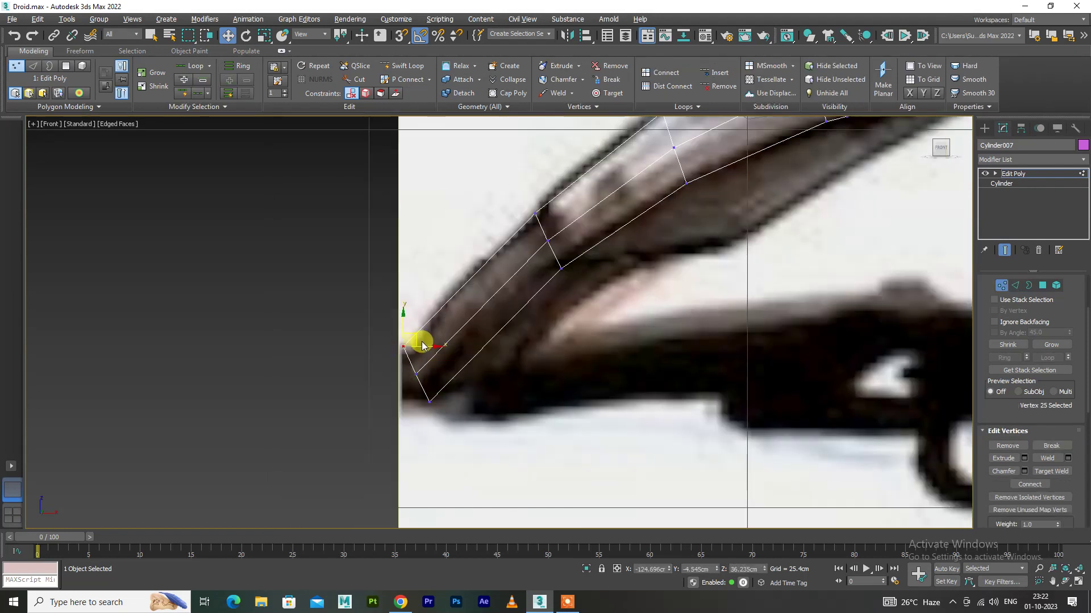
left_click_drag(443, 390, 444, 377)
left_click(415, 381)
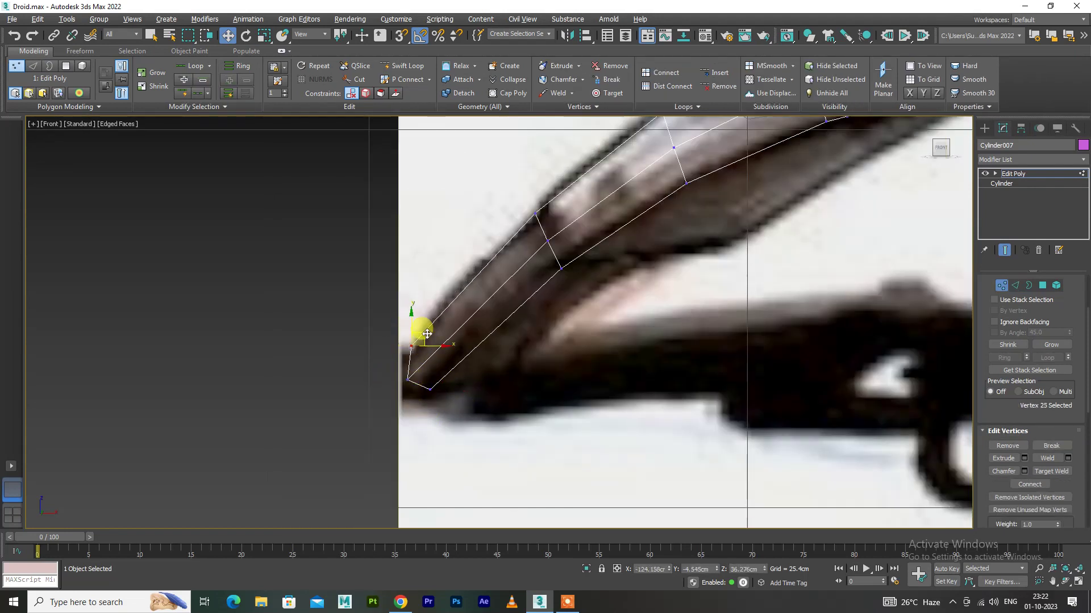
scroll(567, 287, "down", 1)
scroll(550, 304, "down", 2)
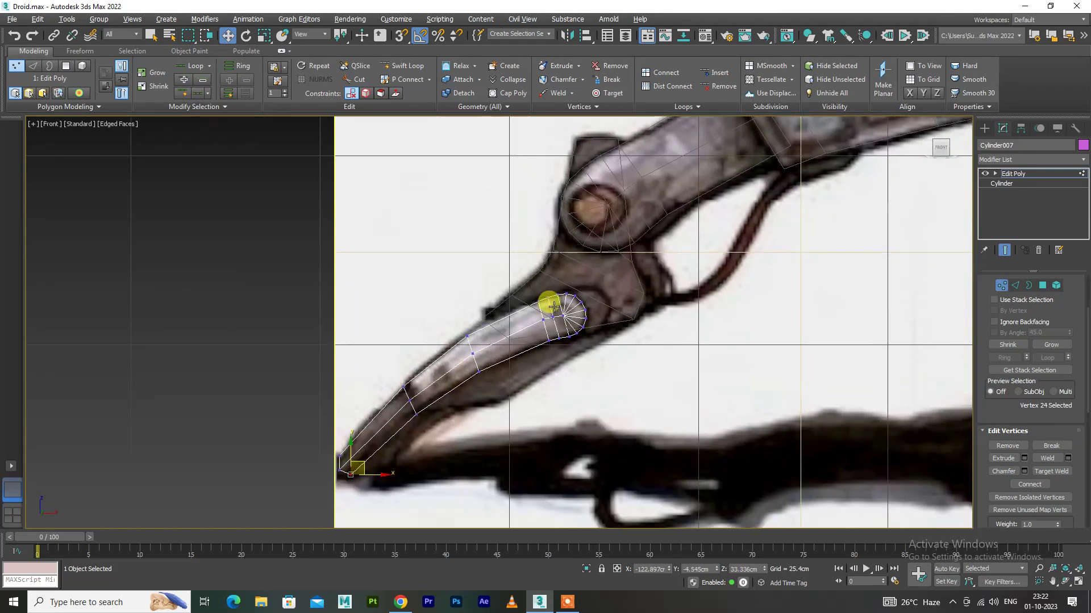
scroll(513, 282, "down", 1)
scroll(505, 299, "down", 1)
In Perspective view, select the six leg objects and open their right-click menu
key("p")
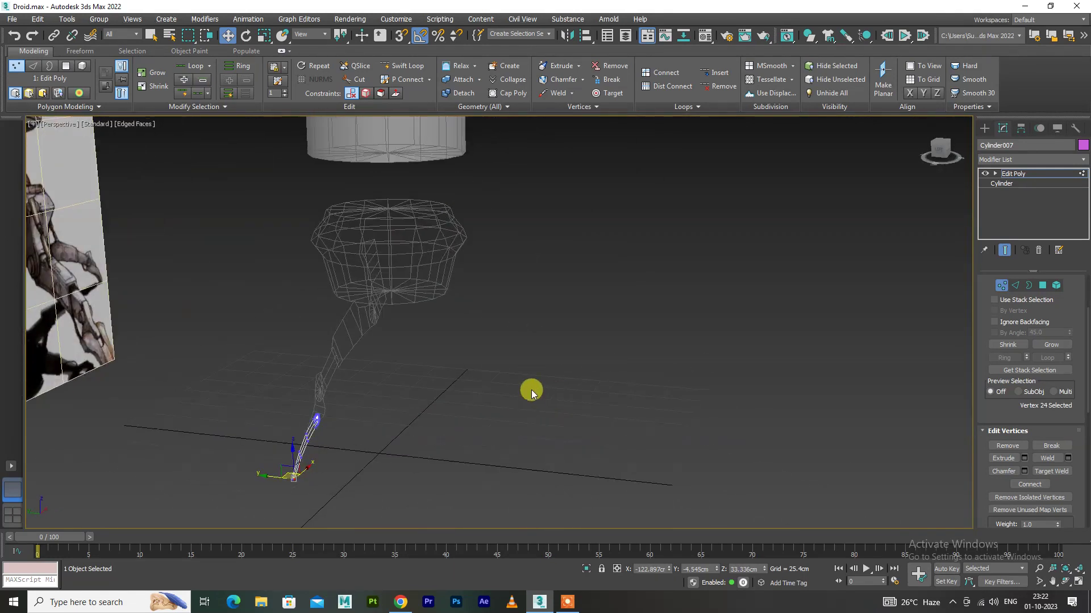
left_click_drag(243, 514, 389, 345)
left_click_drag(516, 219, 290, 438)
right_click(389, 310)
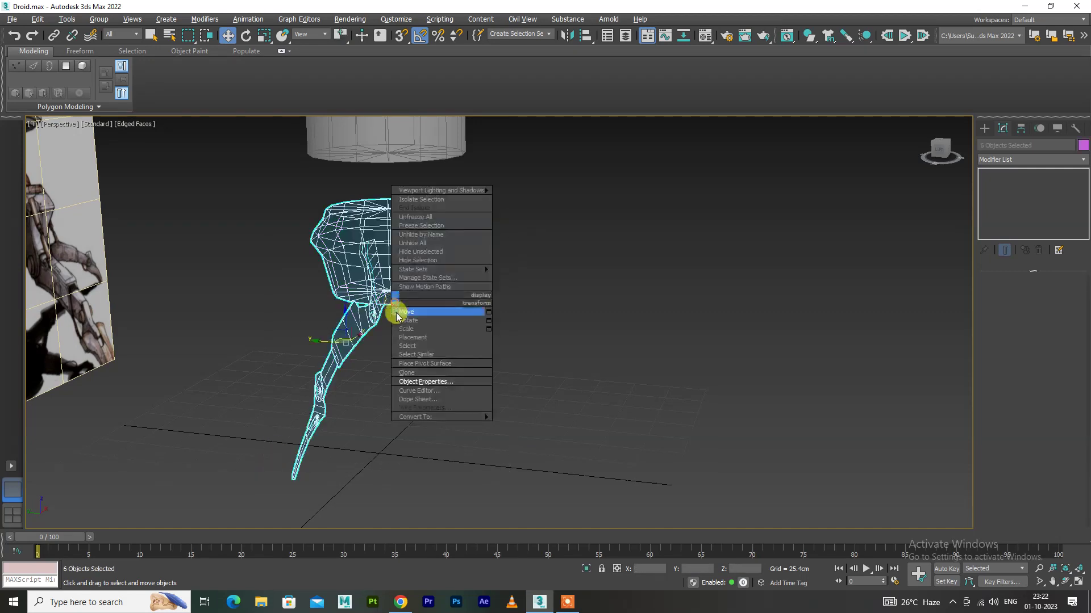